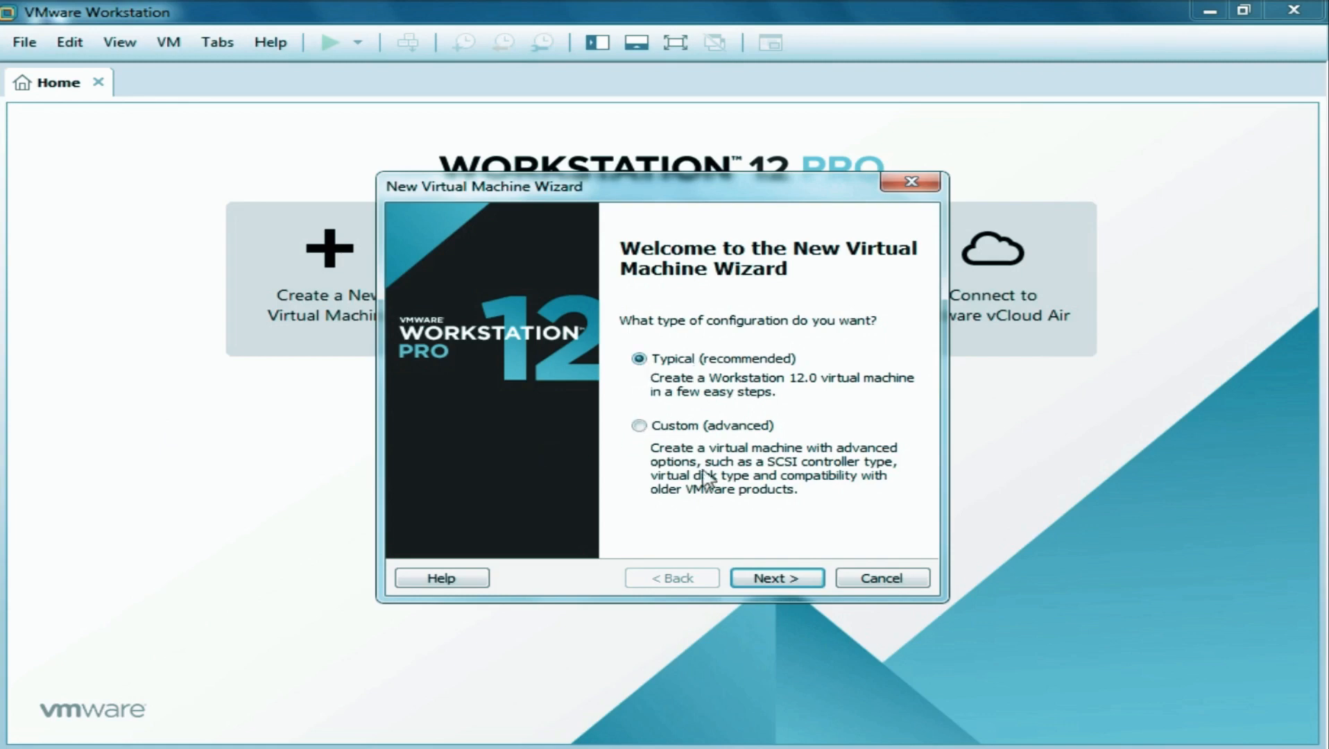
Use the Windows_Server_2012_R2_x64 ISO from the Desktop folder as the installer disc image.
{"action": "left_click", "coordinate": [762, 577]}
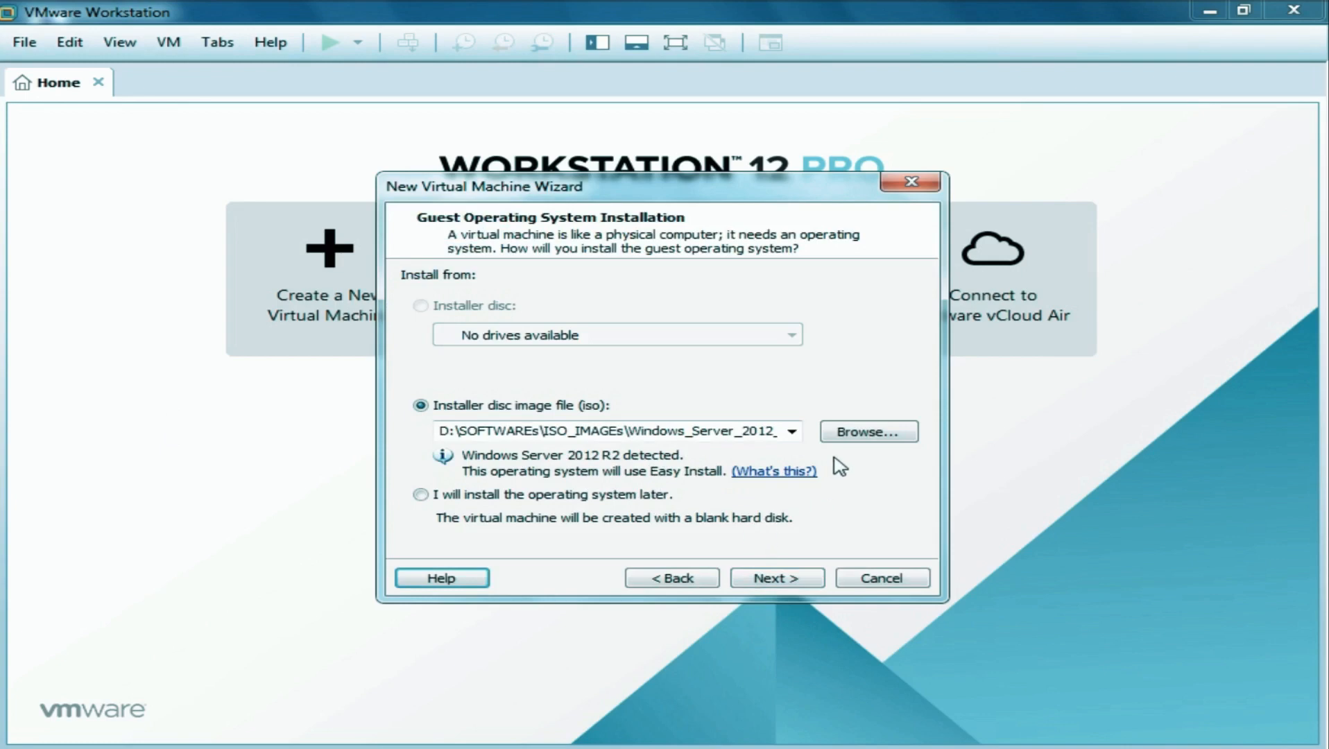
{"action": "left_click", "coordinate": [866, 433]}
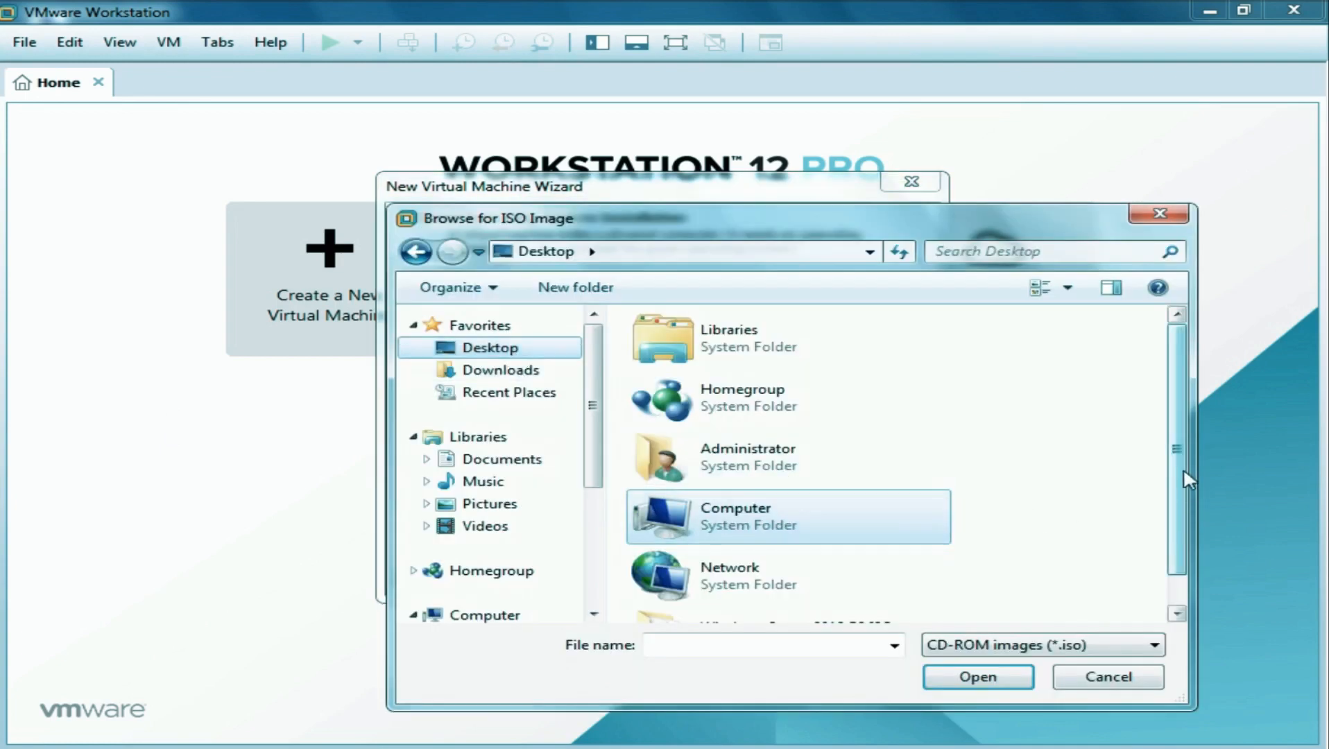
{"action": "scroll", "coordinate": [1181, 483], "scroll_direction": "down", "scroll_amount": 1}
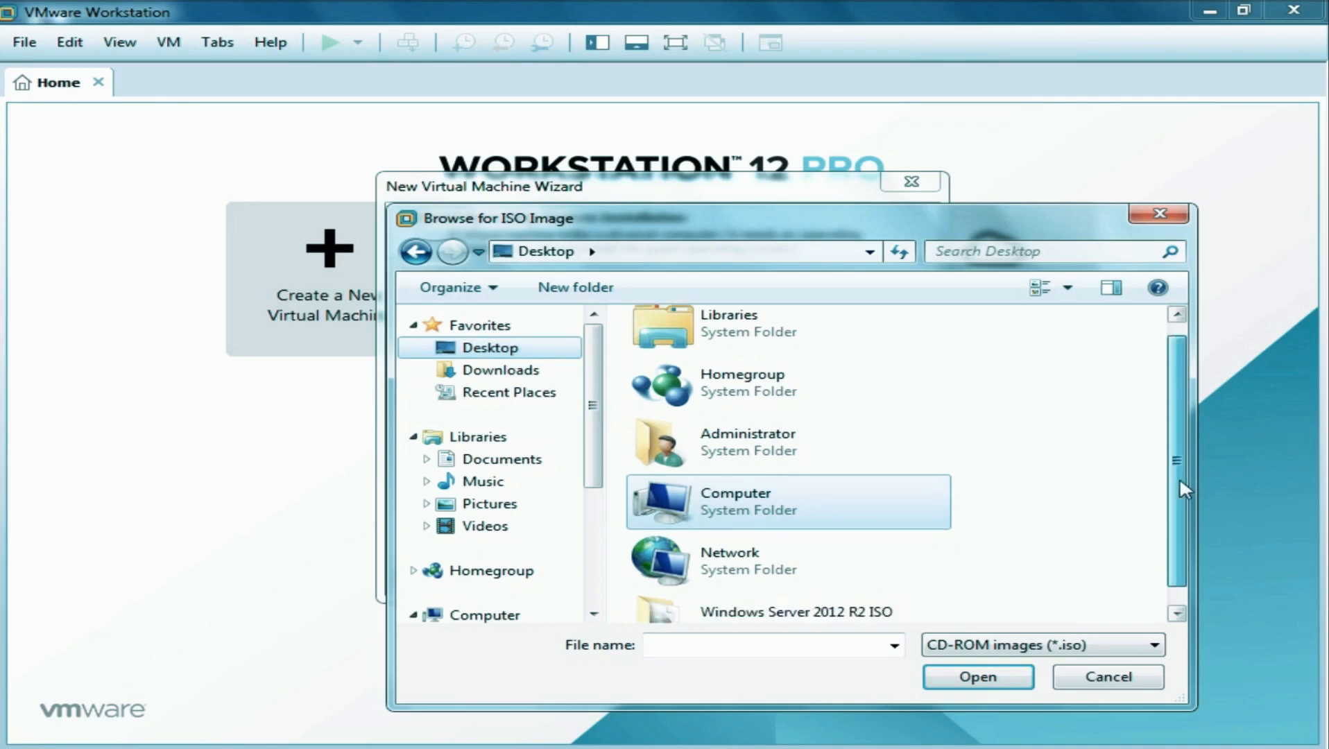
{"action": "double_click", "coordinate": [739, 606]}
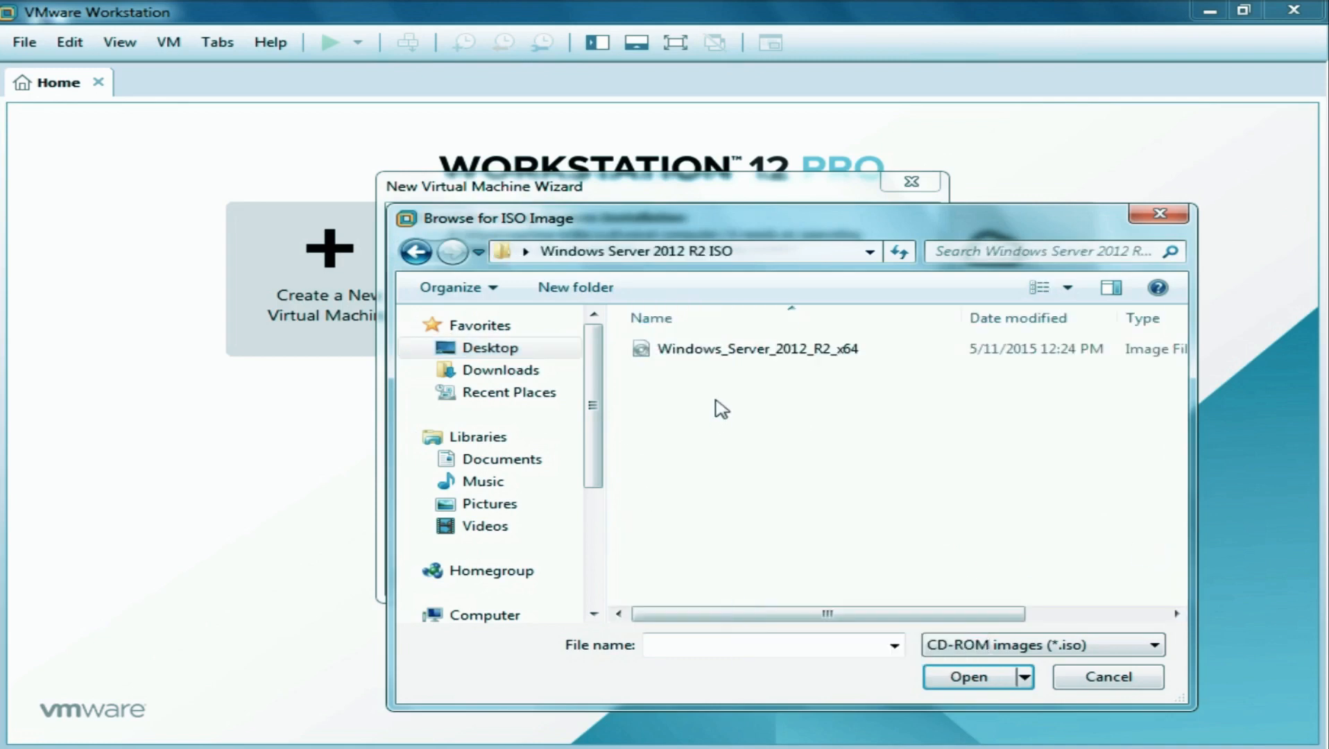
{"action": "left_click", "coordinate": [818, 352]}
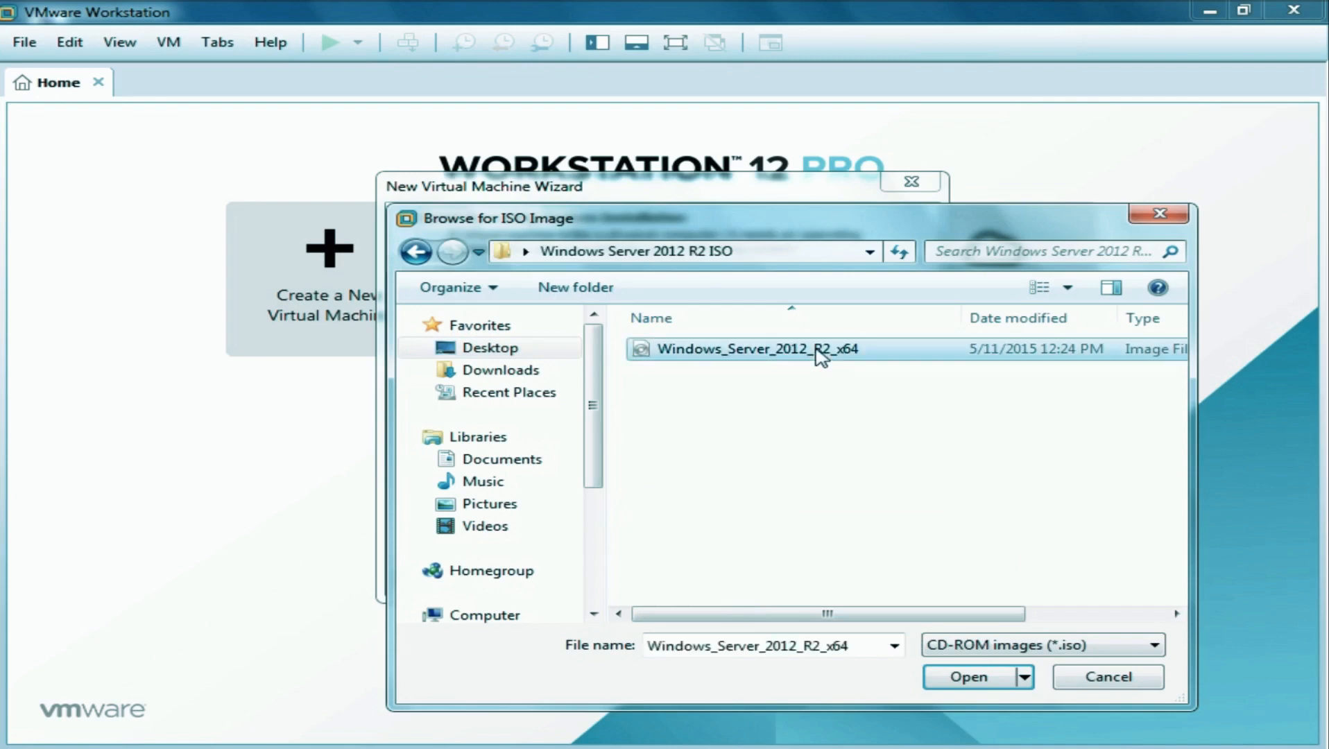
{"action": "left_click", "coordinate": [980, 678]}
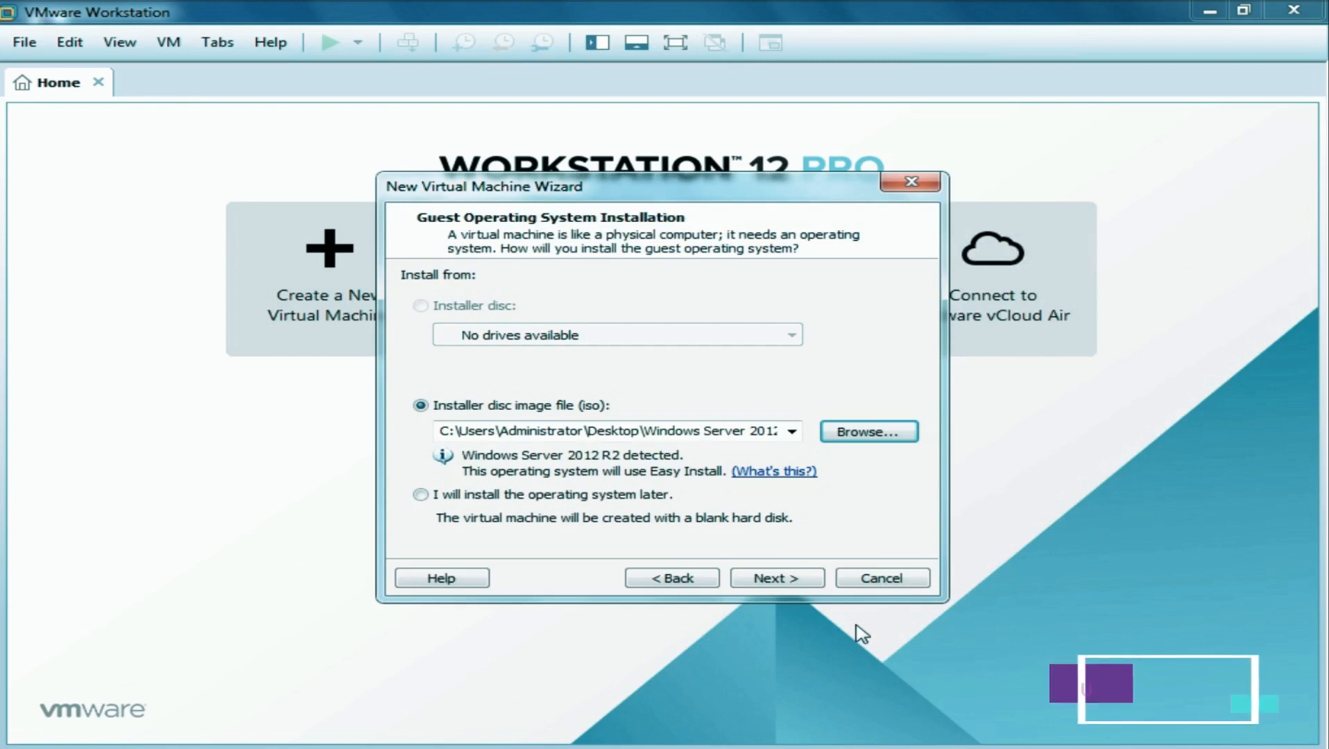
Keep Windows Server 2012 R2 Datacenter as the edition to install.
{"action": "left_click", "coordinate": [775, 577]}
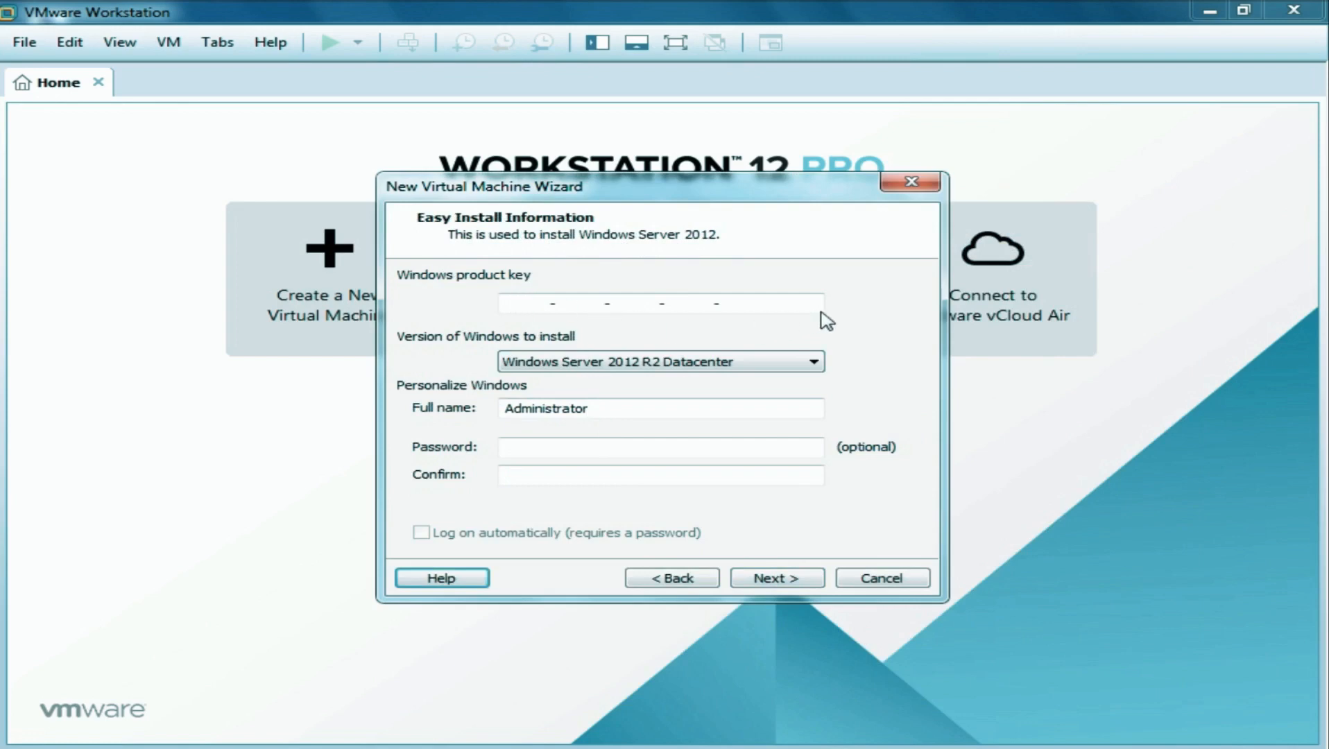
{"action": "left_click", "coordinate": [815, 363]}
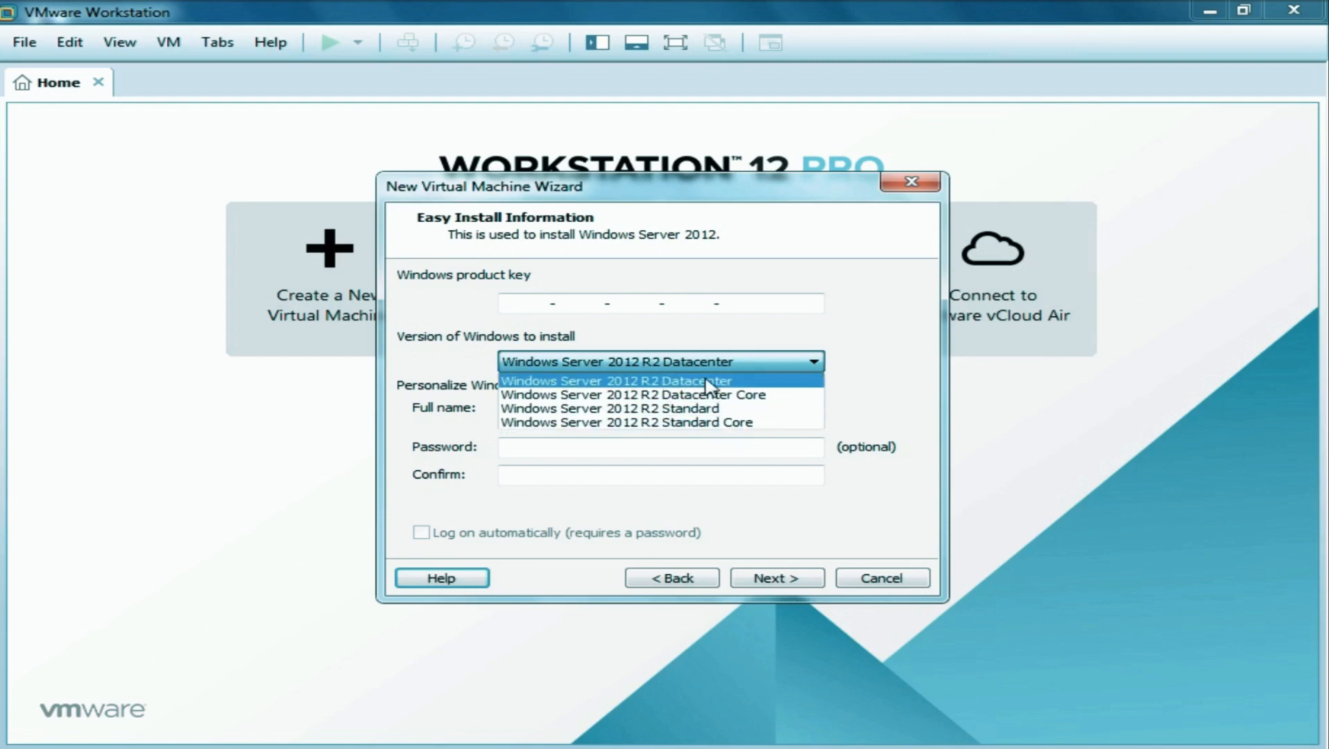
{"action": "left_click", "coordinate": [748, 388]}
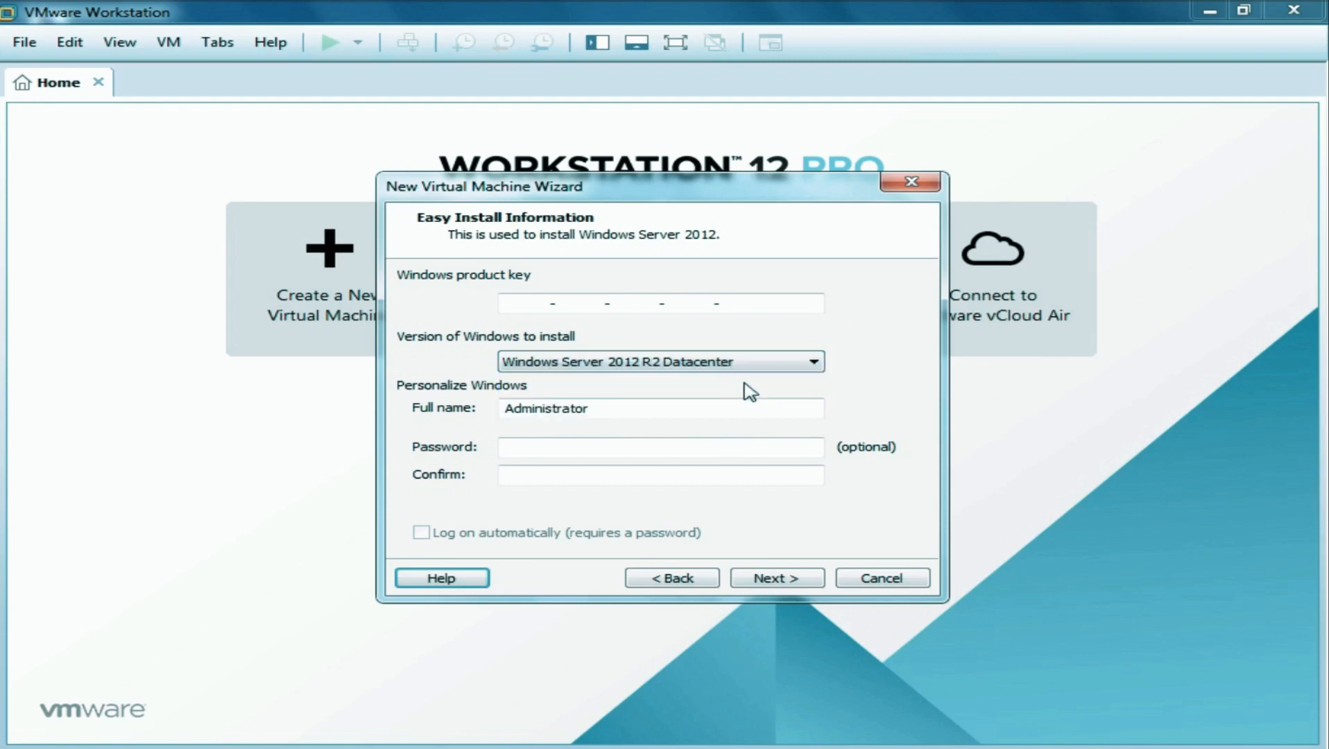
Enter and confirm the Administrator account password, then continue.
{"action": "left_click", "coordinate": [572, 447]}
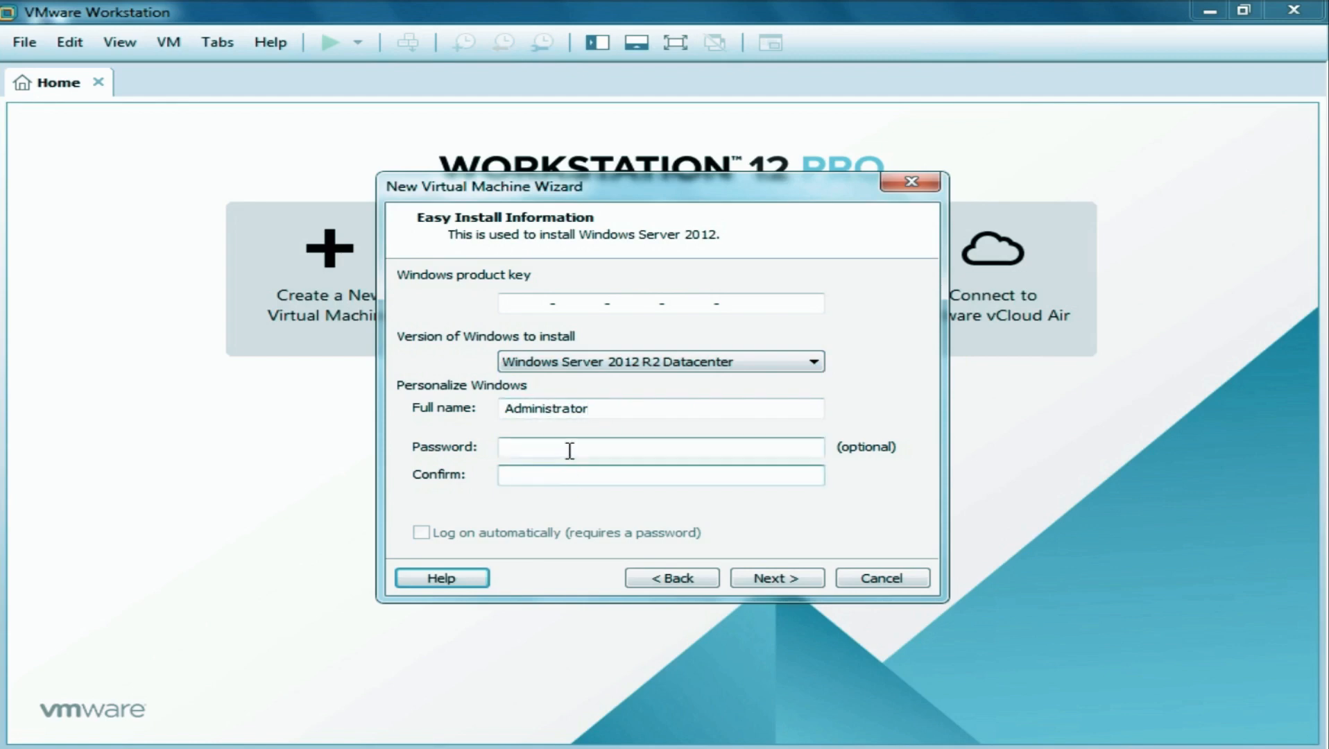
{"action": "left_click", "coordinate": [575, 446]}
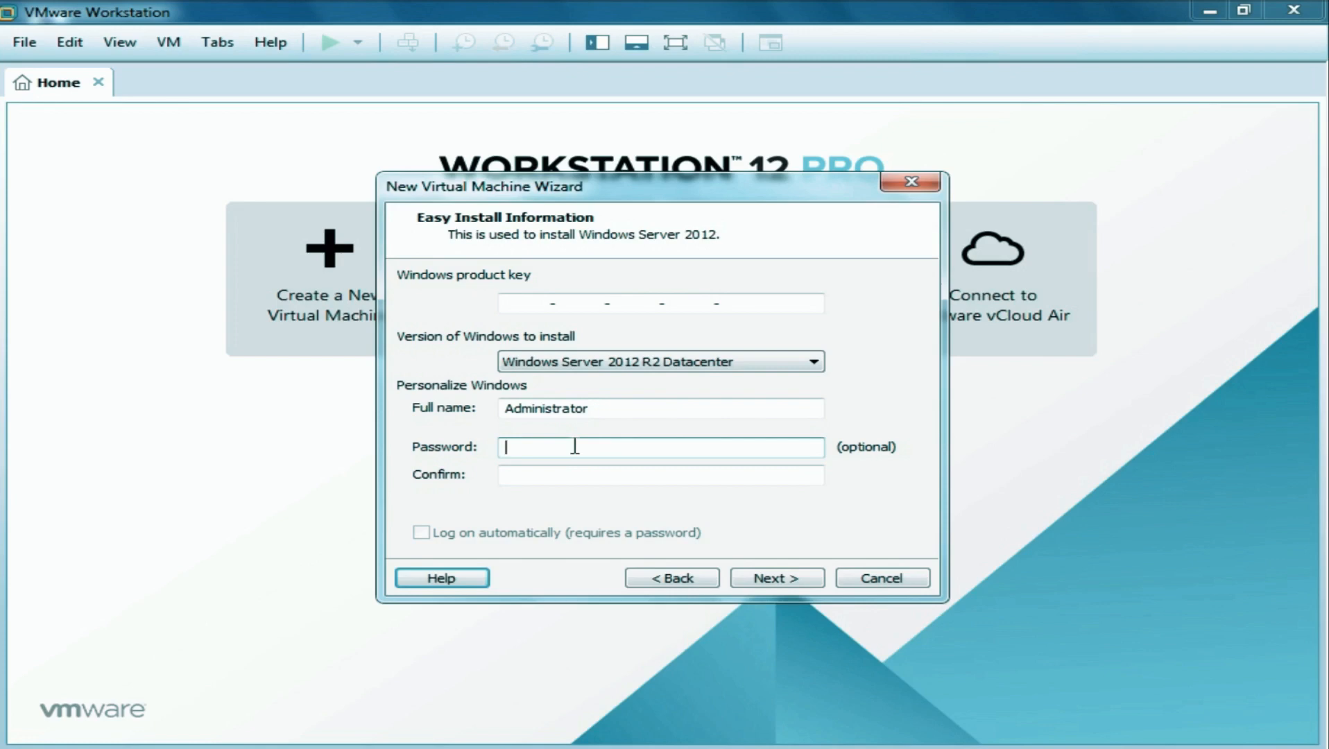
{"action": "left_click", "coordinate": [575, 446]}
{"action": "type", "text": "123"}
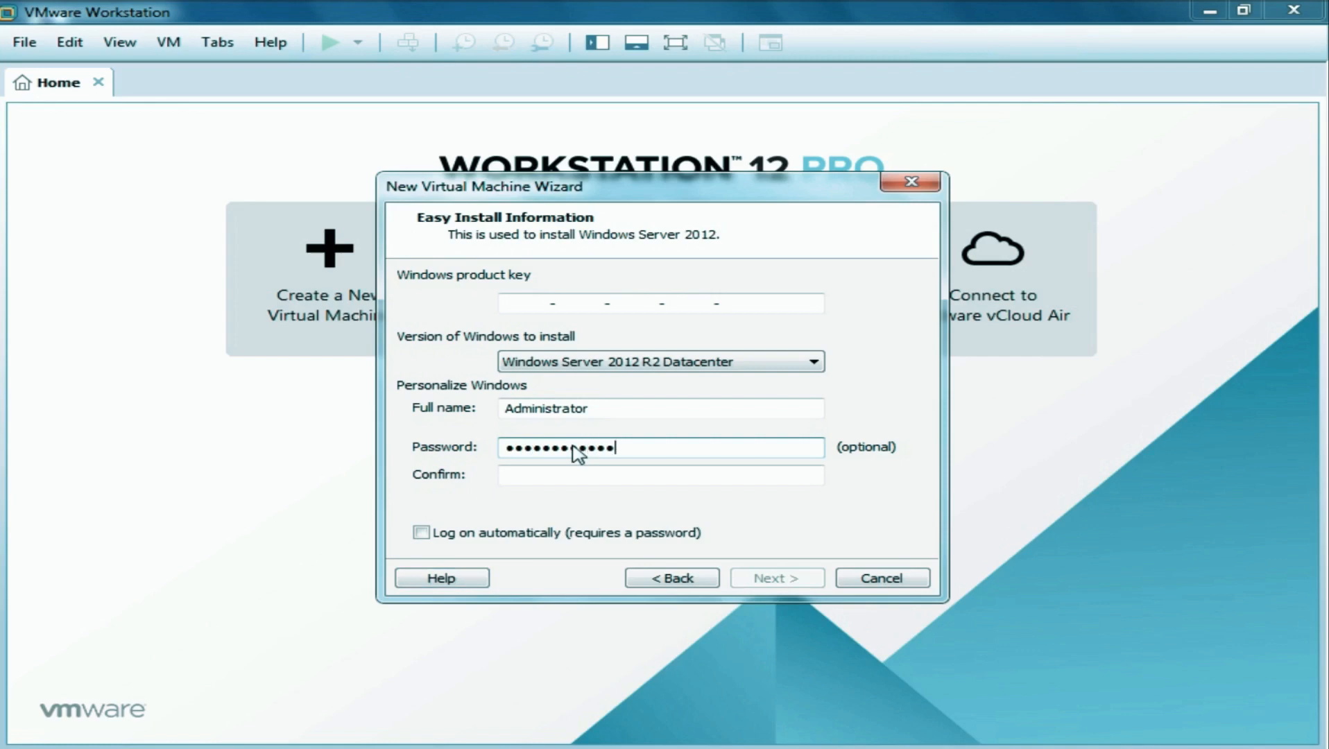
{"action": "key", "text": "Tab"}
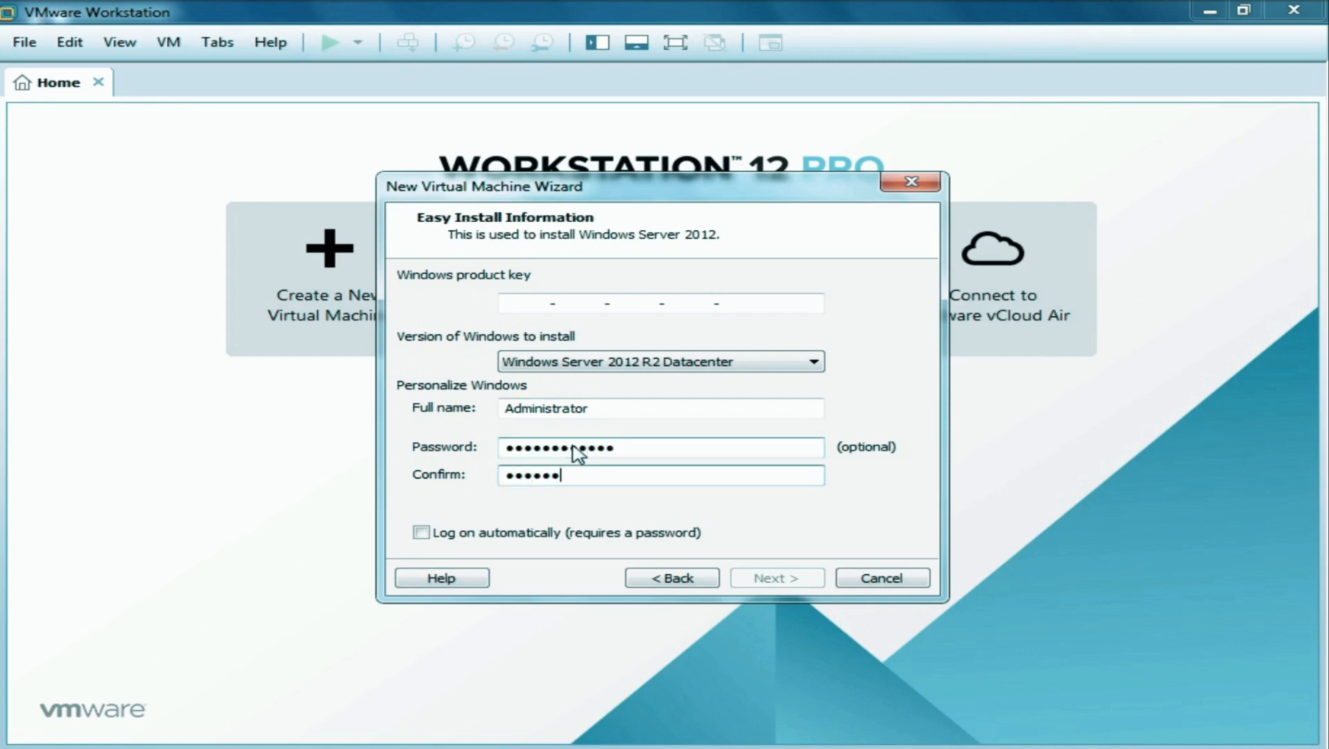
{"action": "type", "text": "••"}
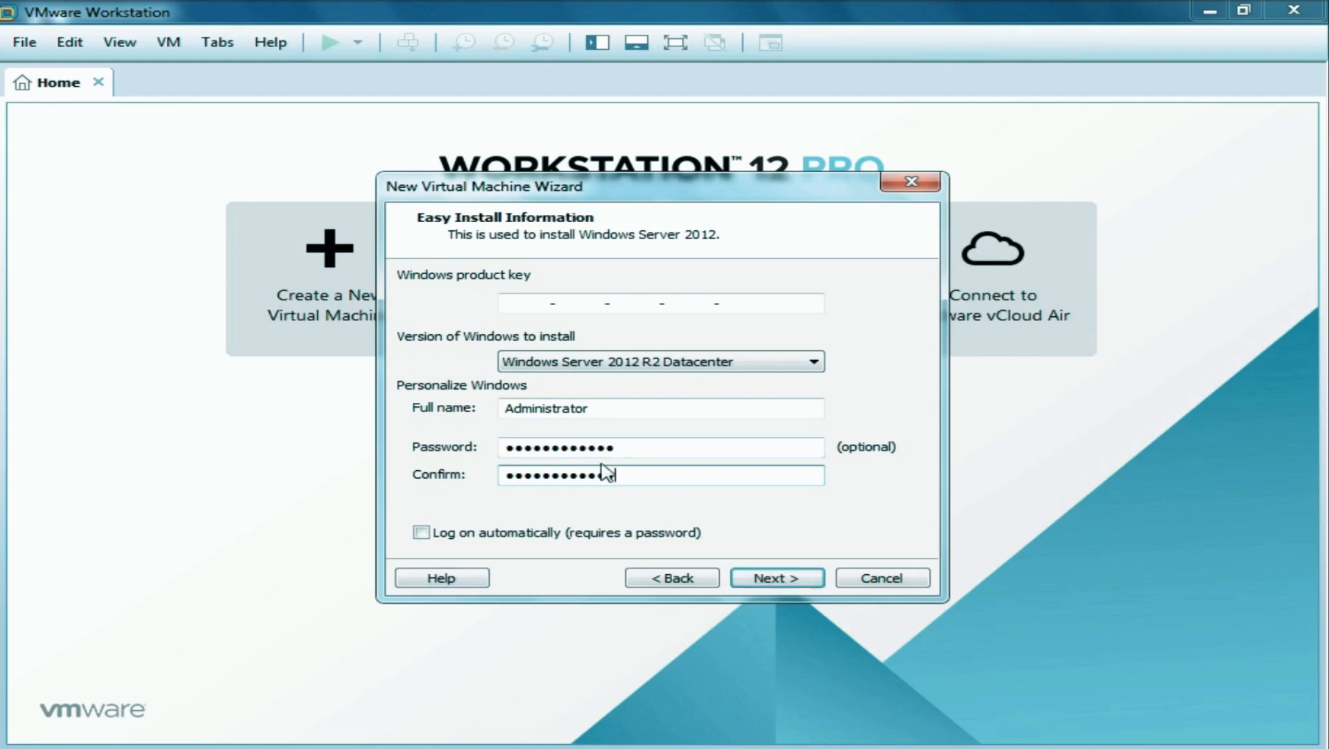
{"action": "left_click", "coordinate": [789, 586]}
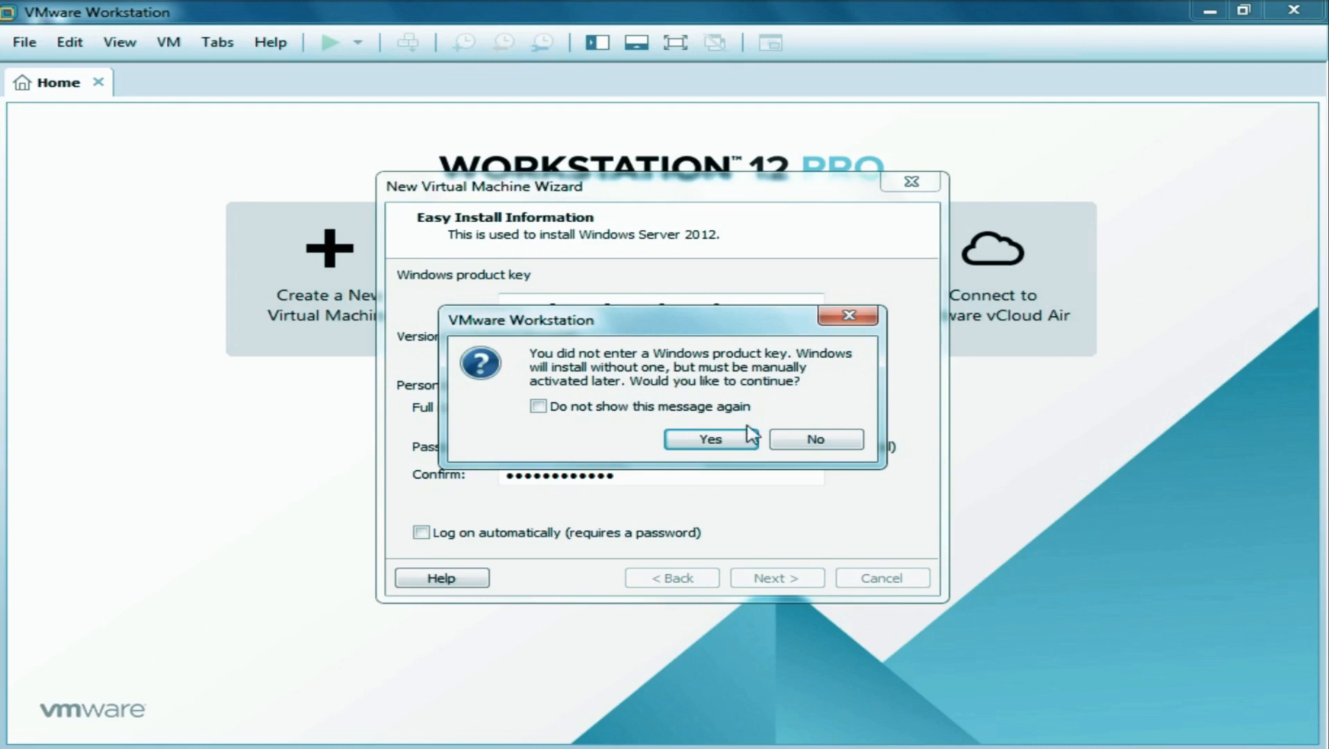
Proceed without a product key and name the VM 'Windows Server 2012 R2 VM'.
{"action": "left_click", "coordinate": [733, 442]}
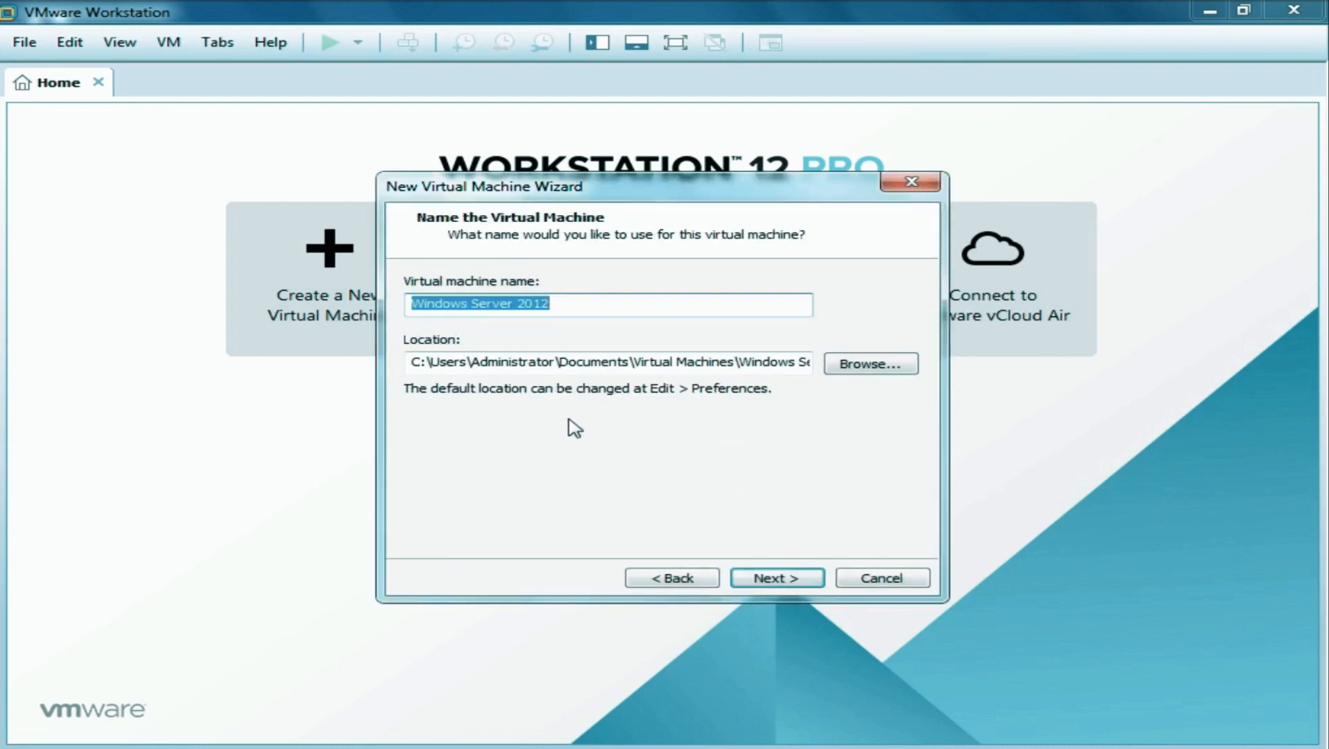
{"action": "left_click", "coordinate": [571, 306]}
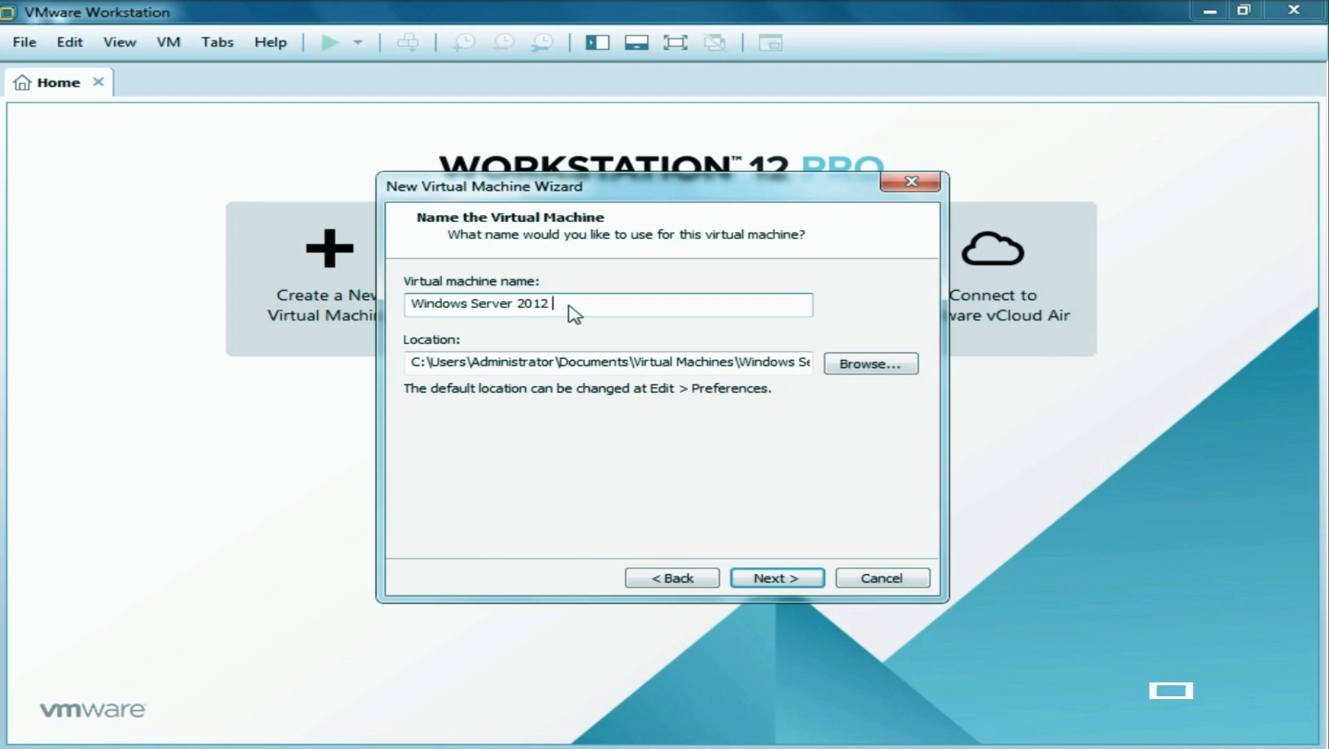
{"action": "type", "text": "R2"}
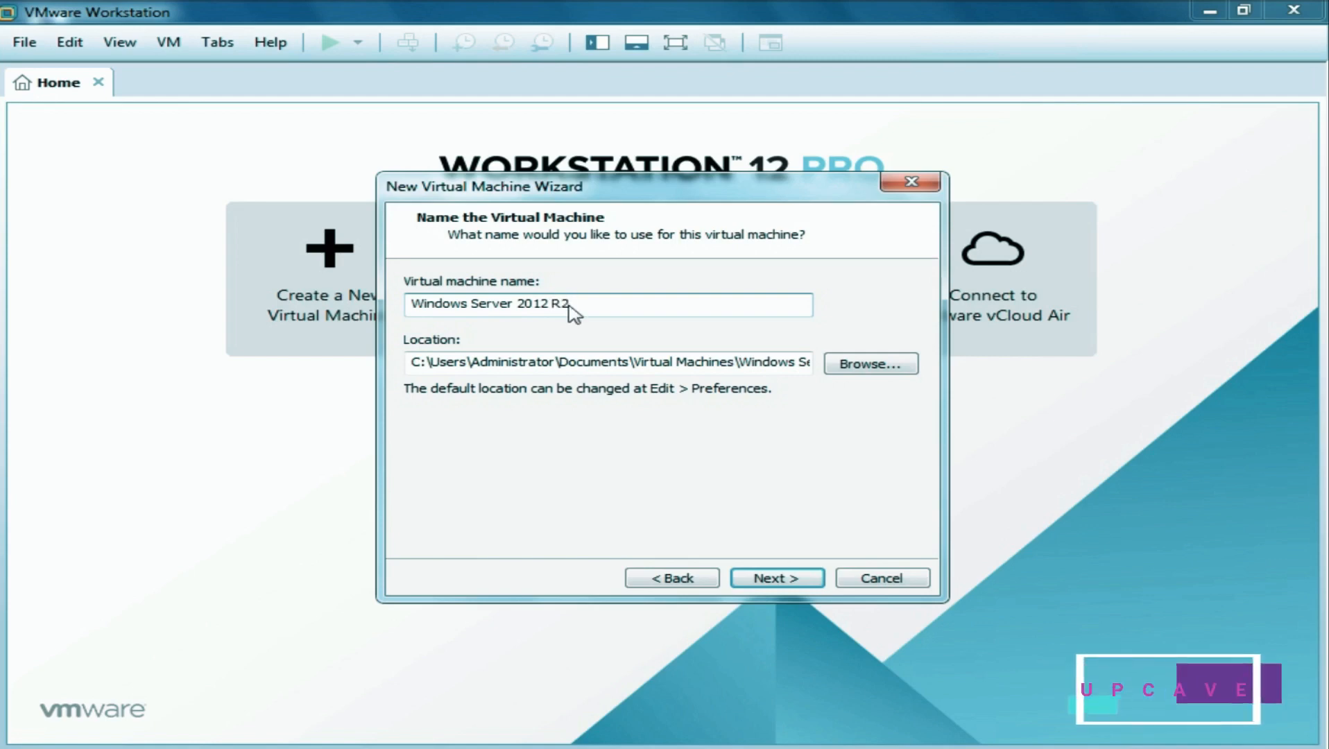
{"action": "type", "text": " VM"}
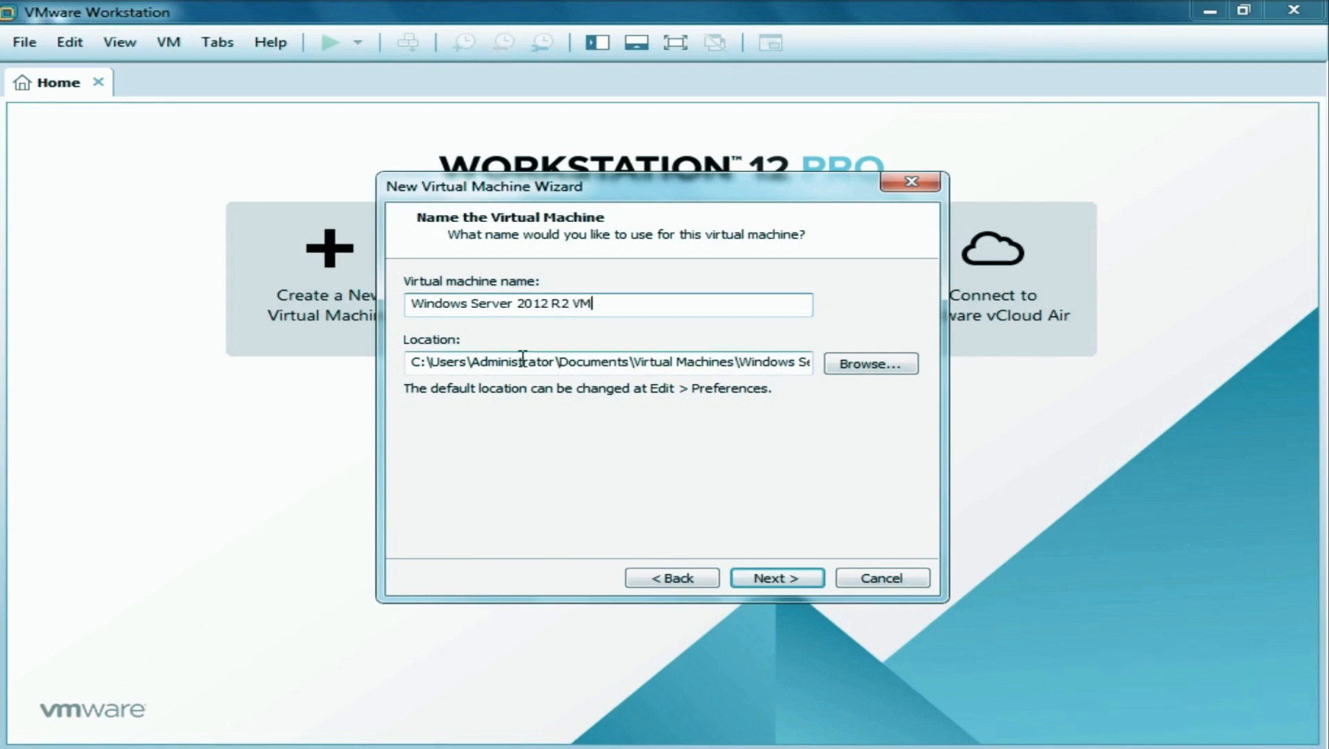
{"action": "left_click", "coordinate": [863, 373]}
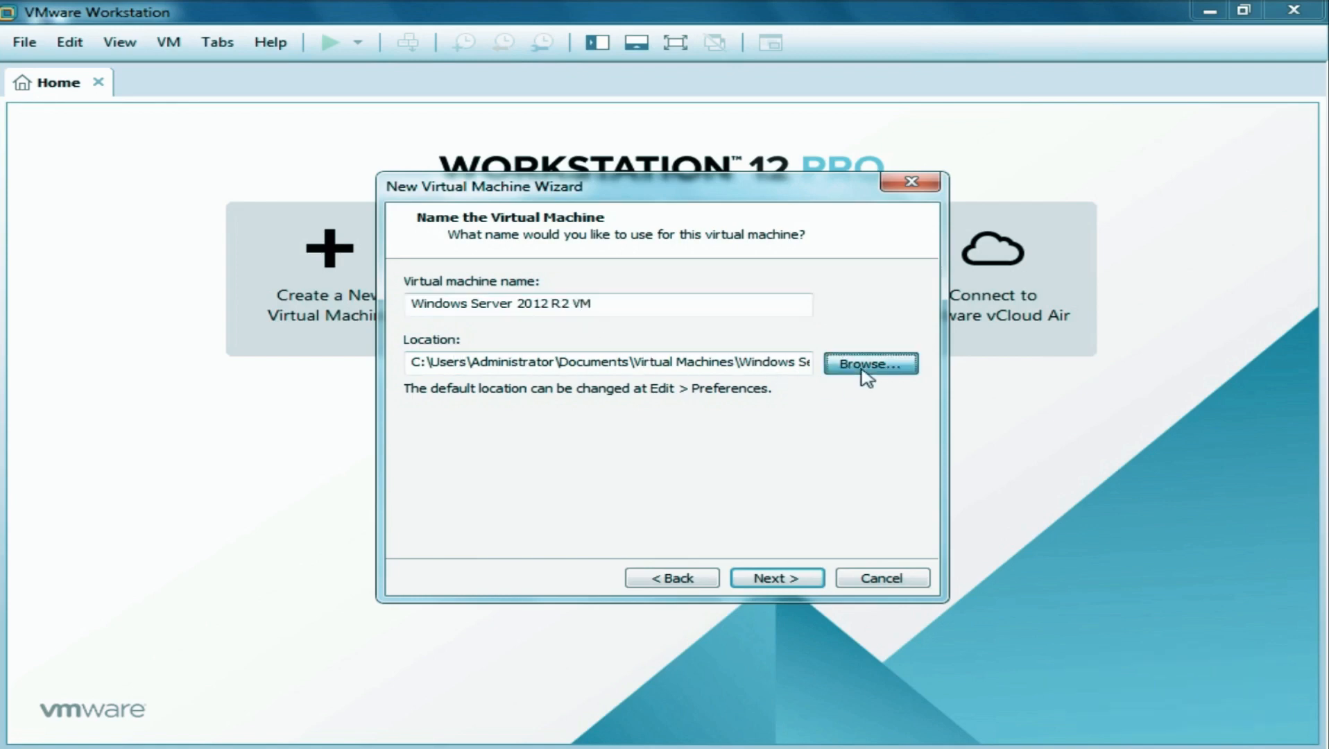
Create folder 'WINDOWS SERVER 2012 R2 VM' on Local Disk (E:) and use it as the VM location.
{"action": "left_click_drag", "start_coordinate": [838, 389], "coordinate": [819, 475]}
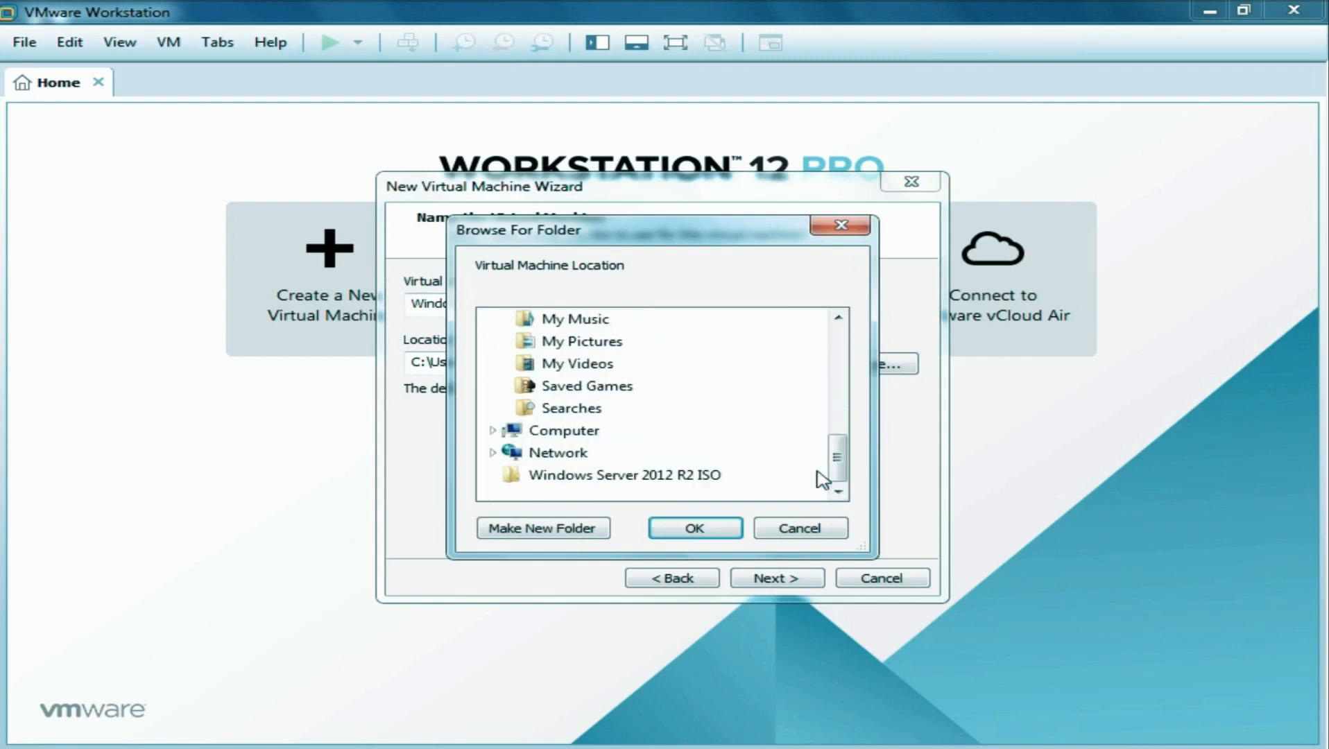
{"action": "left_click", "coordinate": [494, 431]}
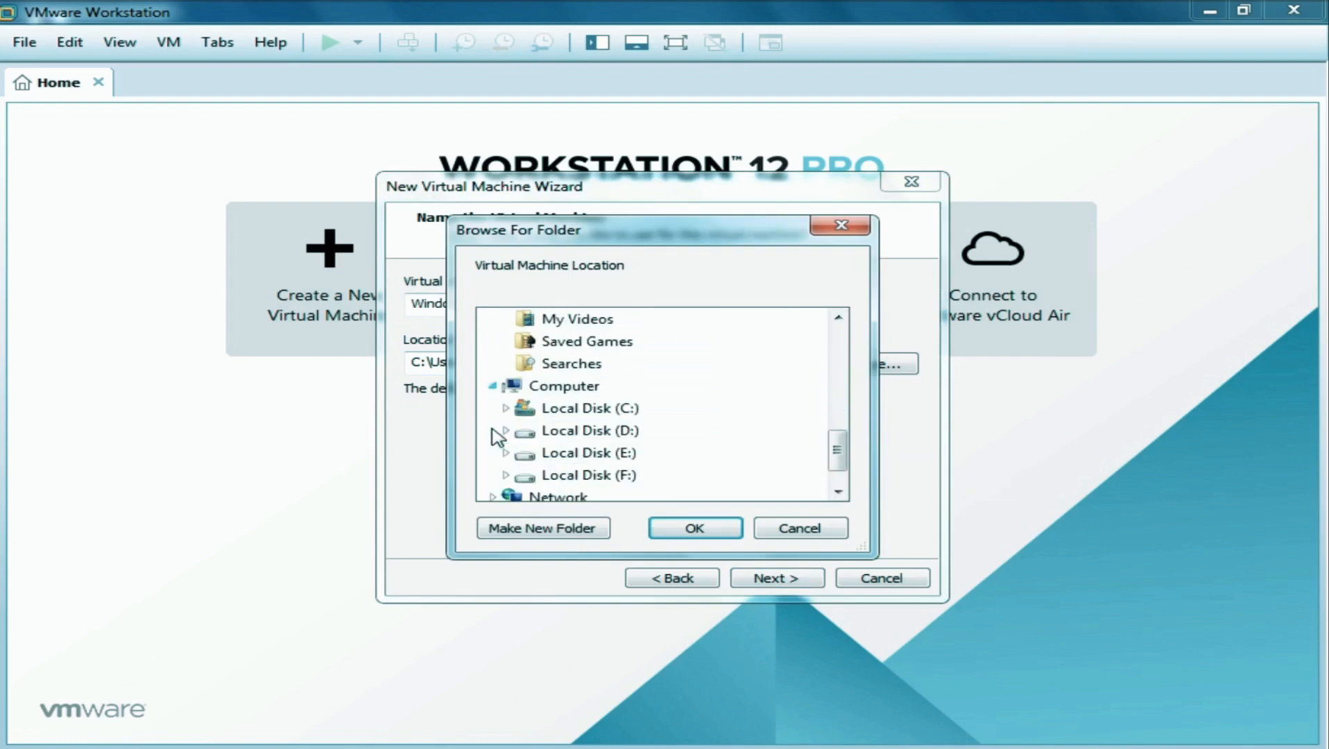
{"action": "left_click", "coordinate": [583, 455]}
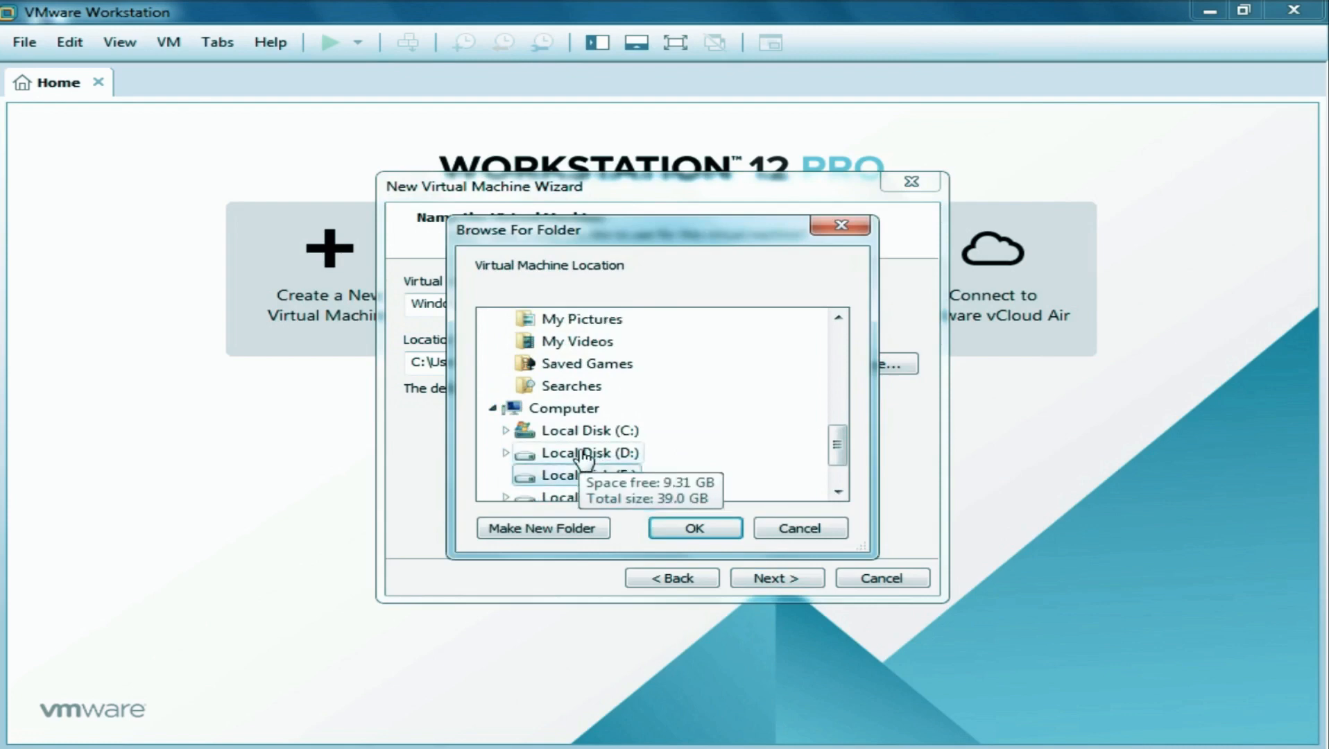
{"action": "left_click", "coordinate": [571, 529]}
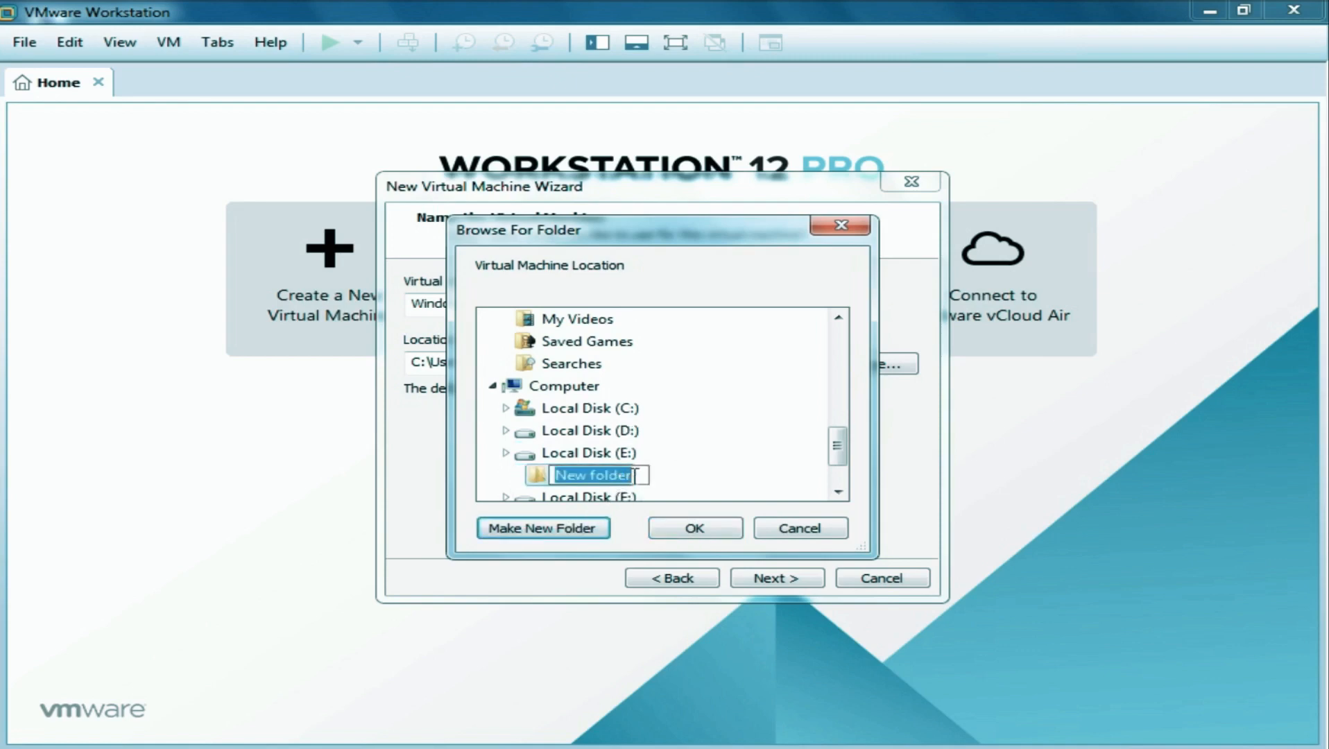
{"action": "type", "text": "WINDO"}
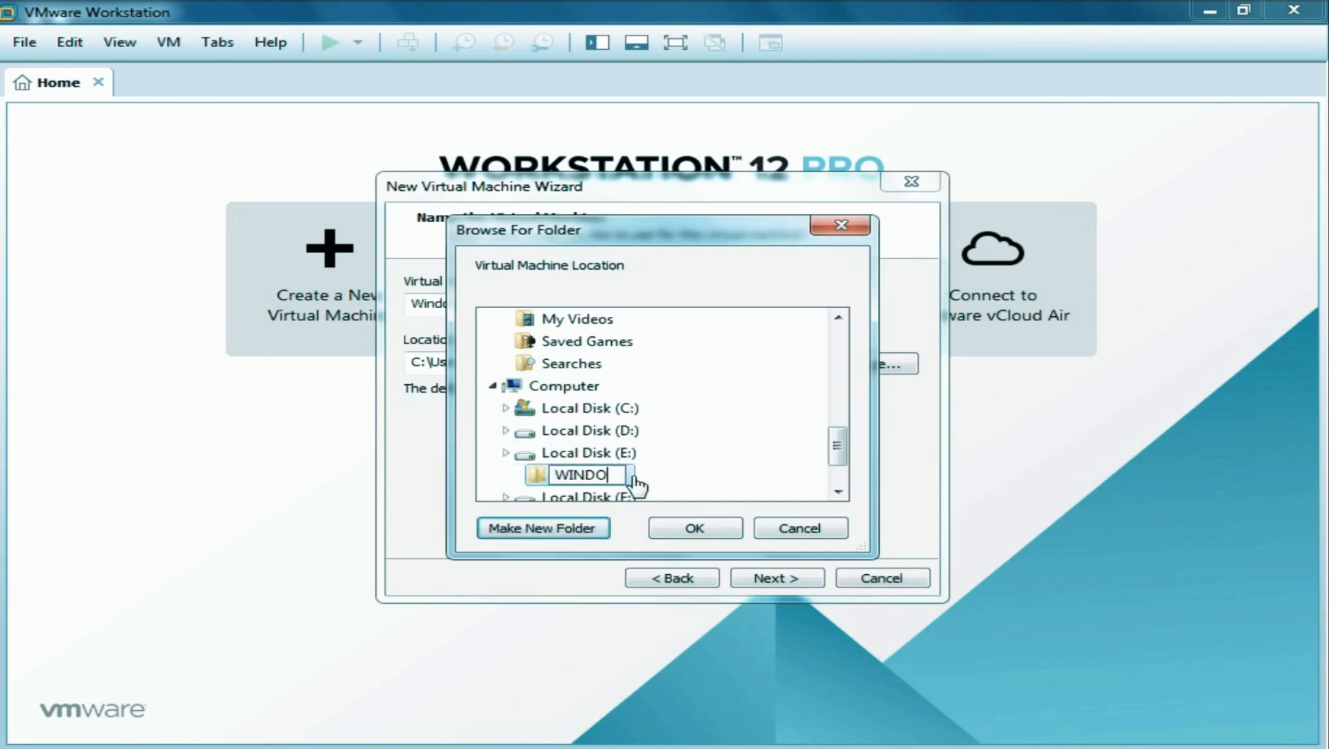
{"action": "type", "text": "WS SERVER 2012"}
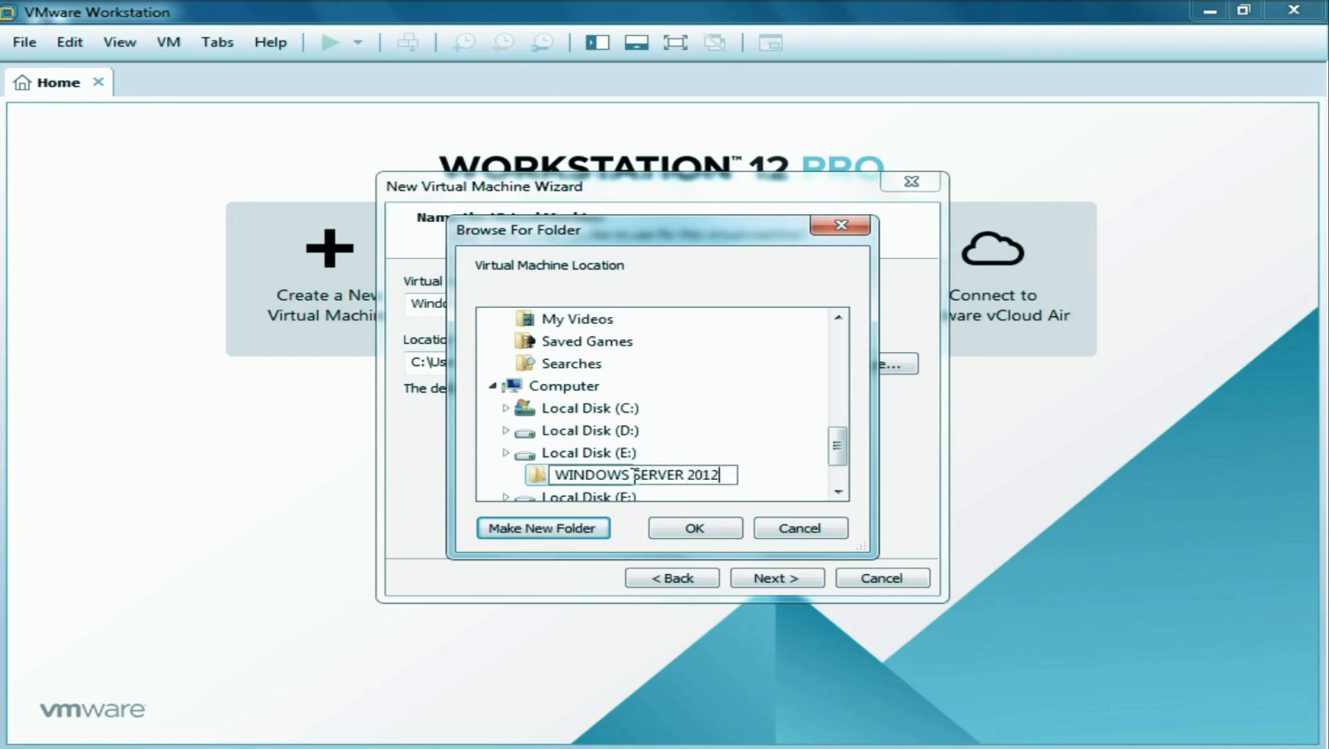
{"action": "type", "text": " R2 VM"}
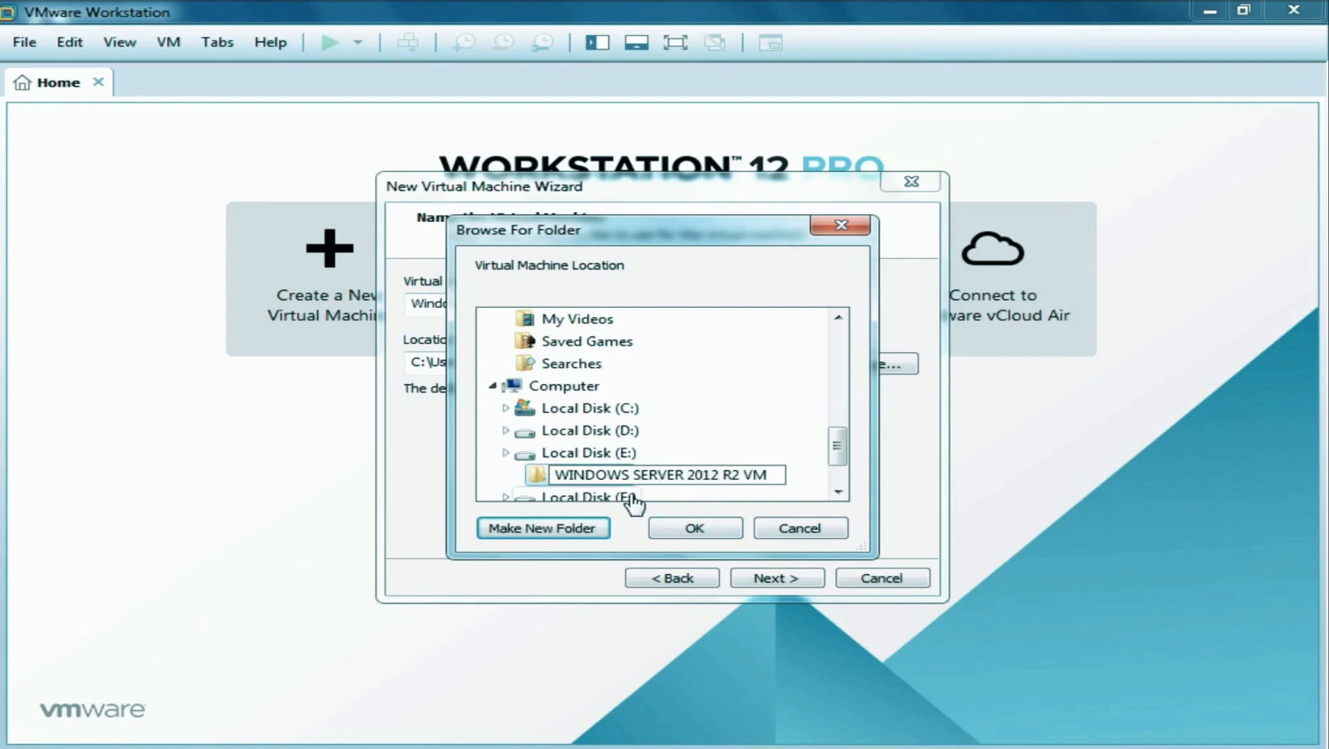
{"action": "key", "text": "Return"}
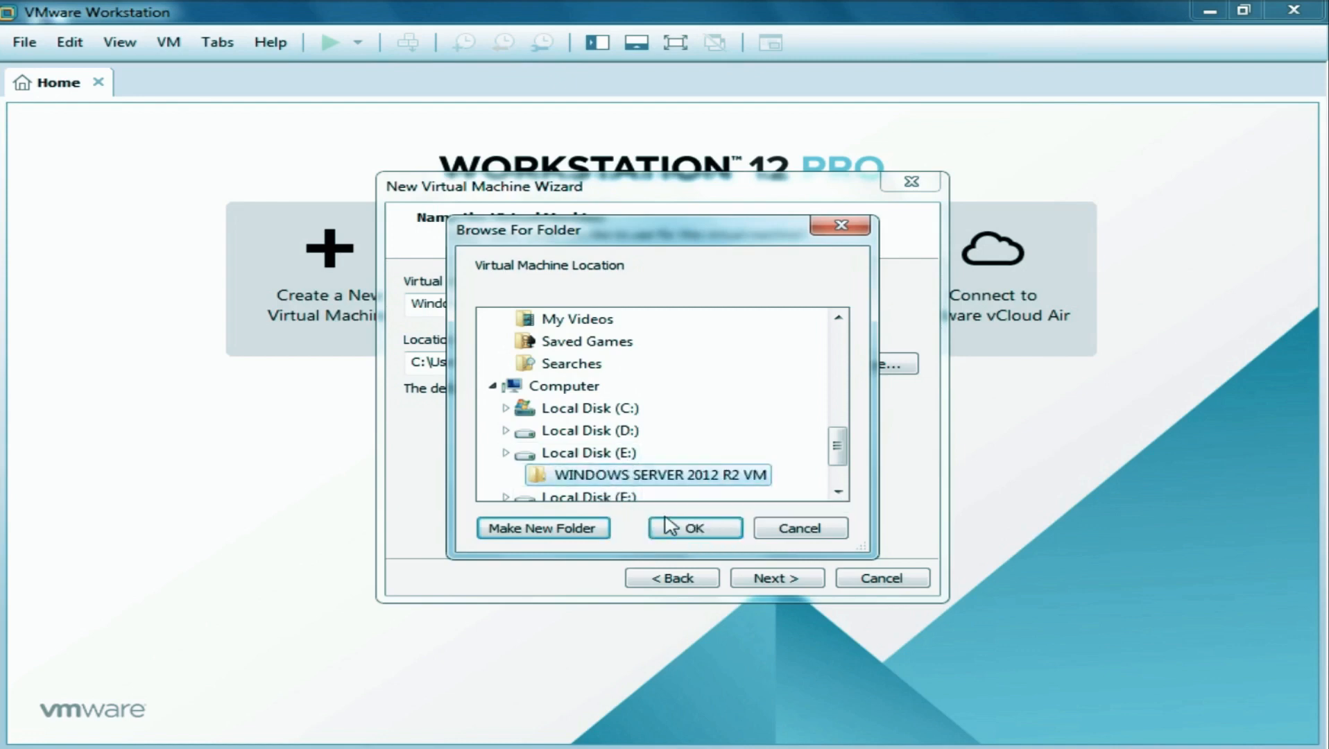
{"action": "left_click", "coordinate": [694, 531]}
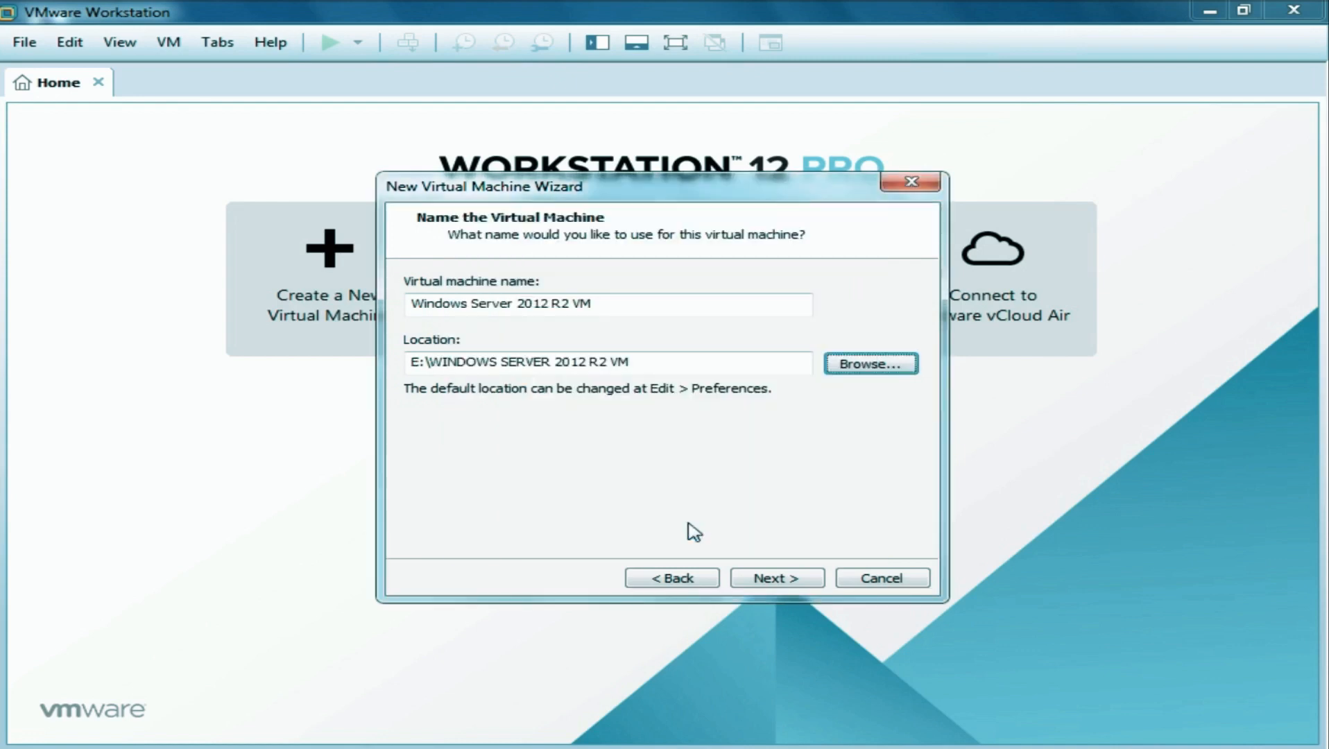
Keep the maximum disk size at 60 GB, split into multiple files.
{"action": "left_click", "coordinate": [763, 580]}
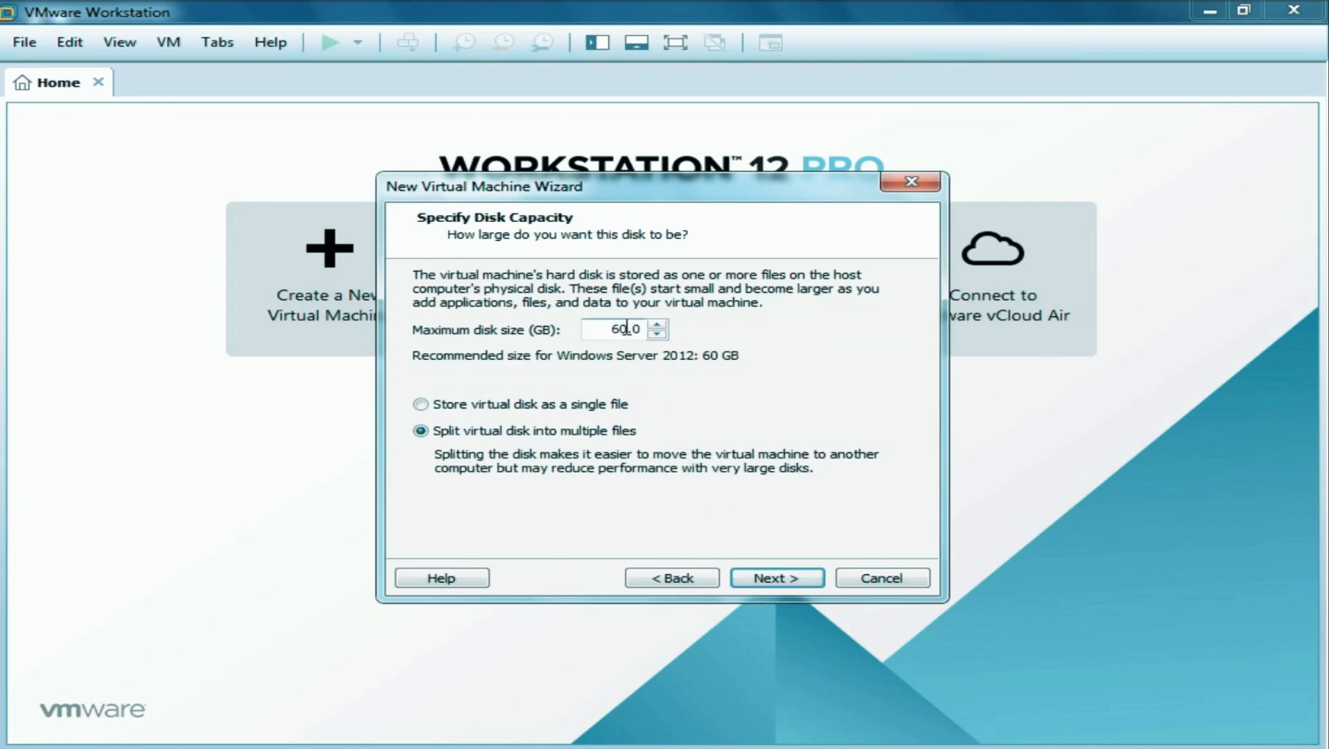
{"action": "left_click_drag", "start_coordinate": [614, 326], "coordinate": [624, 334]}
{"action": "left_click", "coordinate": [626, 330]}
In Customize Hardware, raise memory to 2 GB and set 2 processors.
{"action": "left_click", "coordinate": [771, 579]}
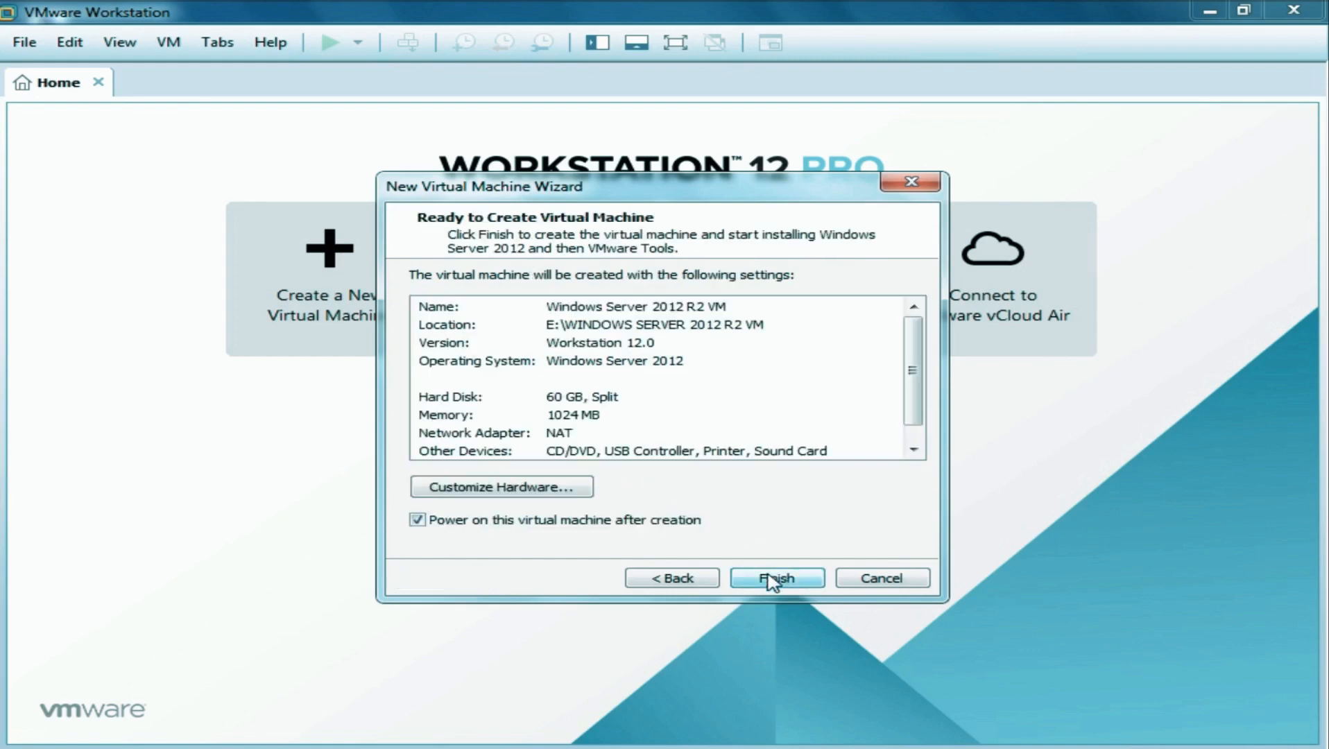
{"action": "left_click", "coordinate": [572, 491]}
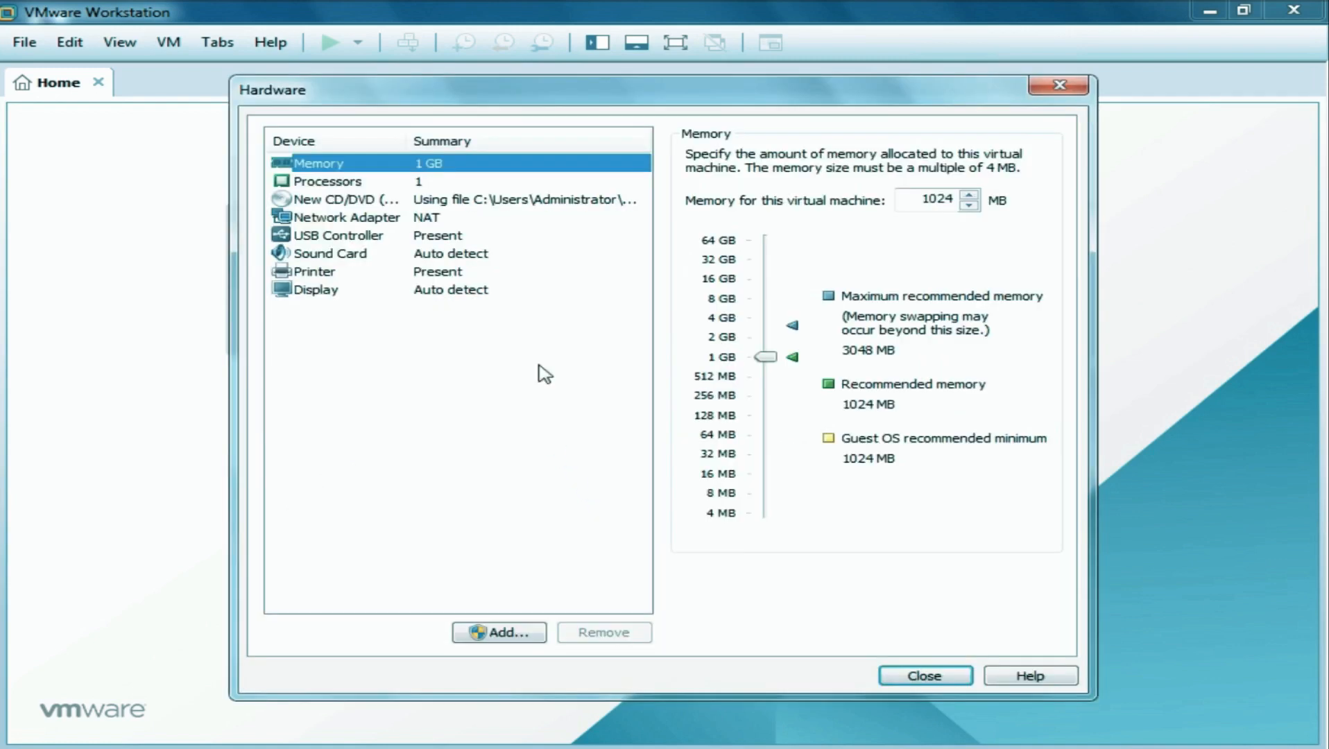
{"action": "left_click", "coordinate": [331, 182]}
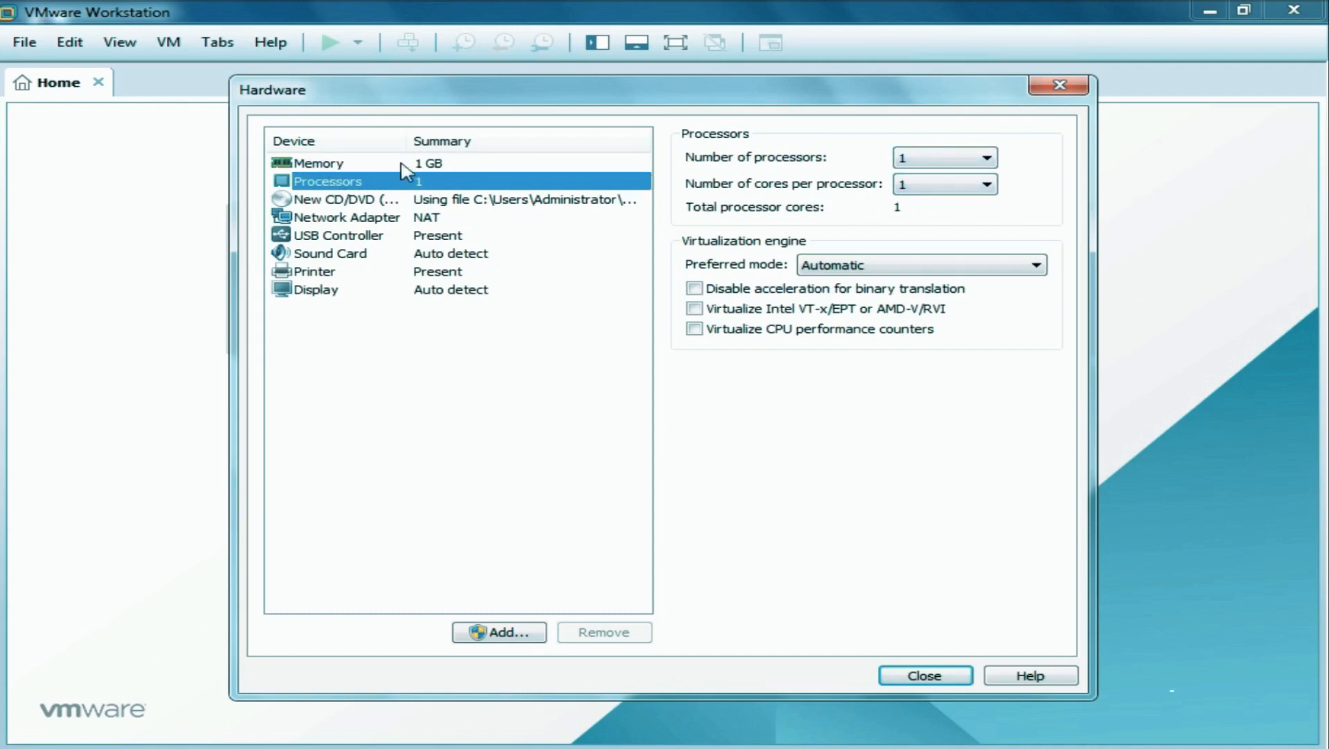
{"action": "left_click", "coordinate": [403, 164]}
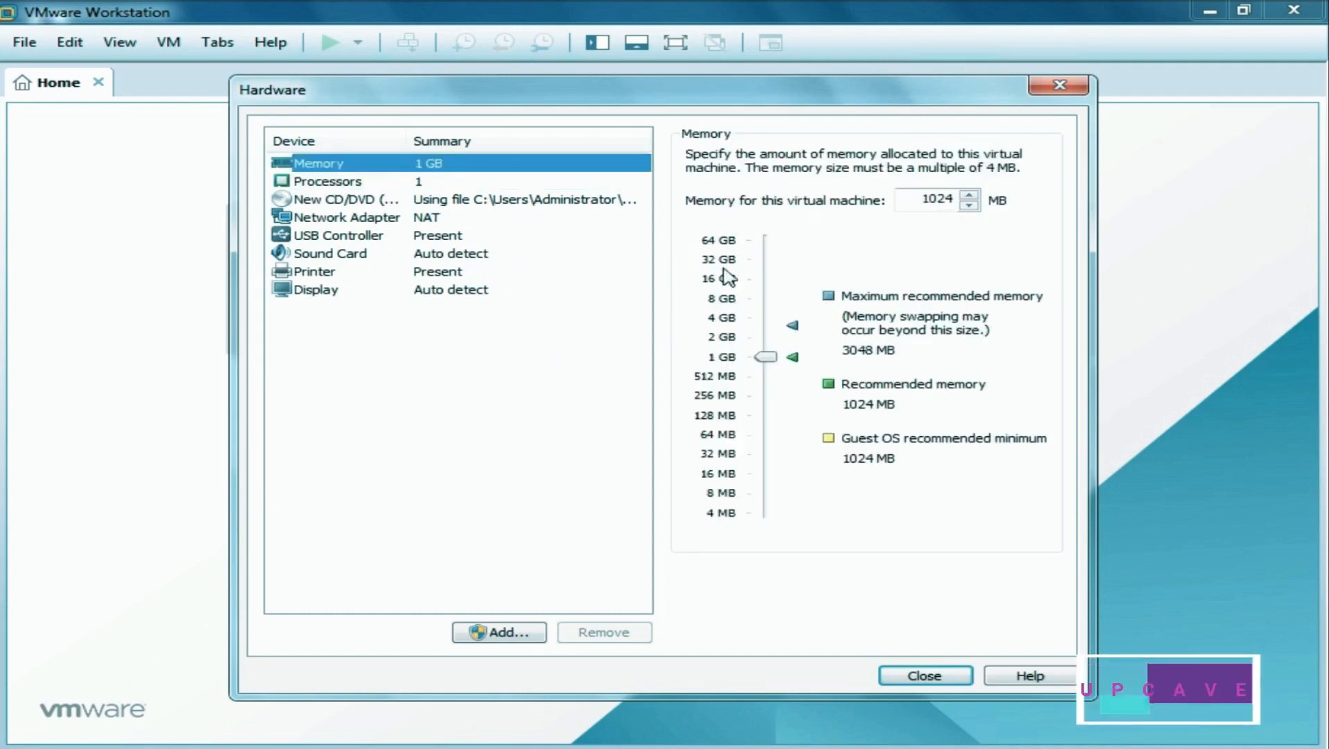
{"action": "left_click", "coordinate": [727, 342]}
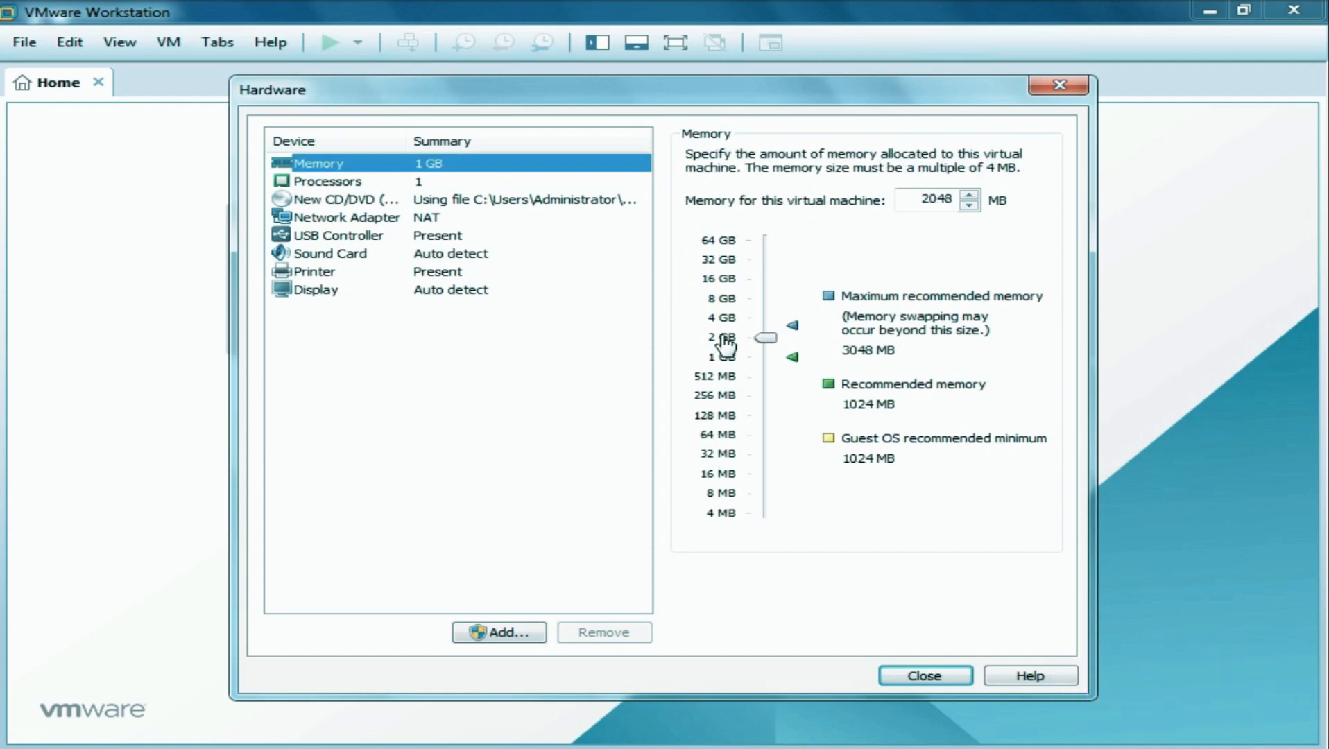
{"action": "left_click", "coordinate": [417, 183]}
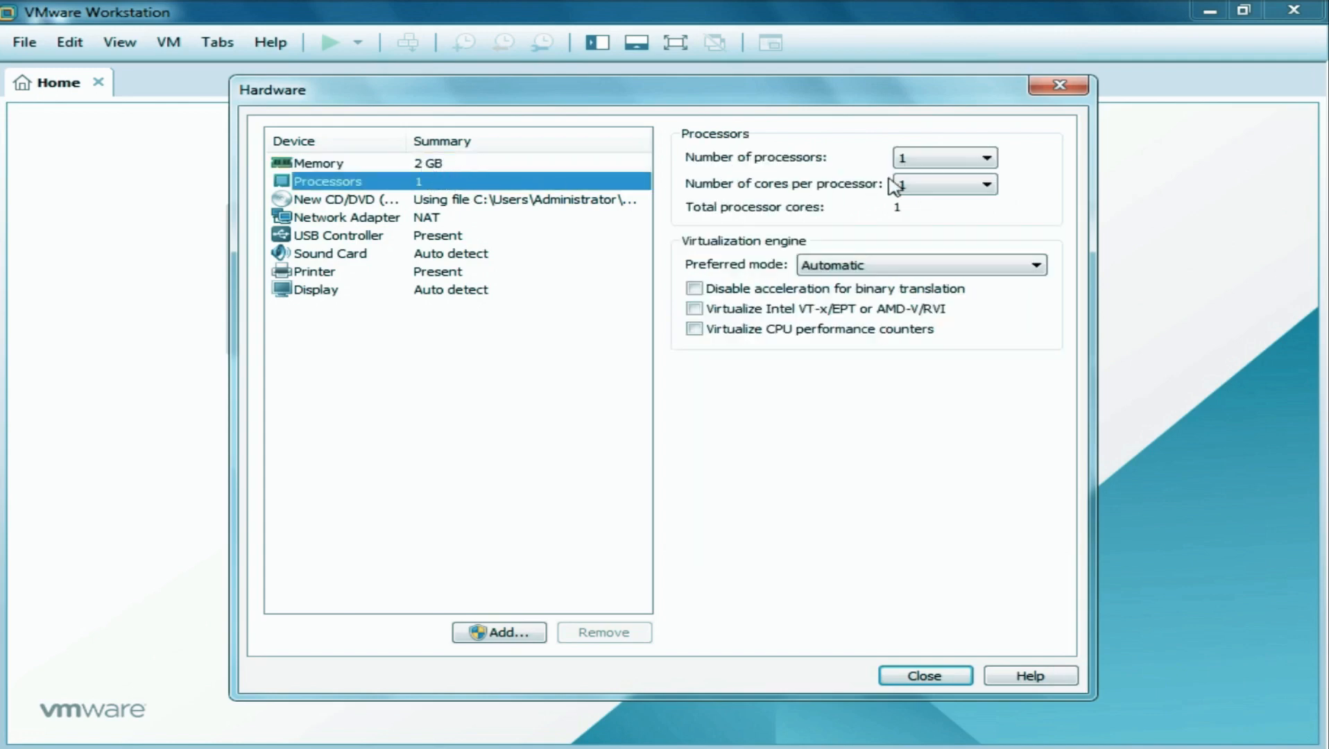
{"action": "left_click", "coordinate": [974, 159]}
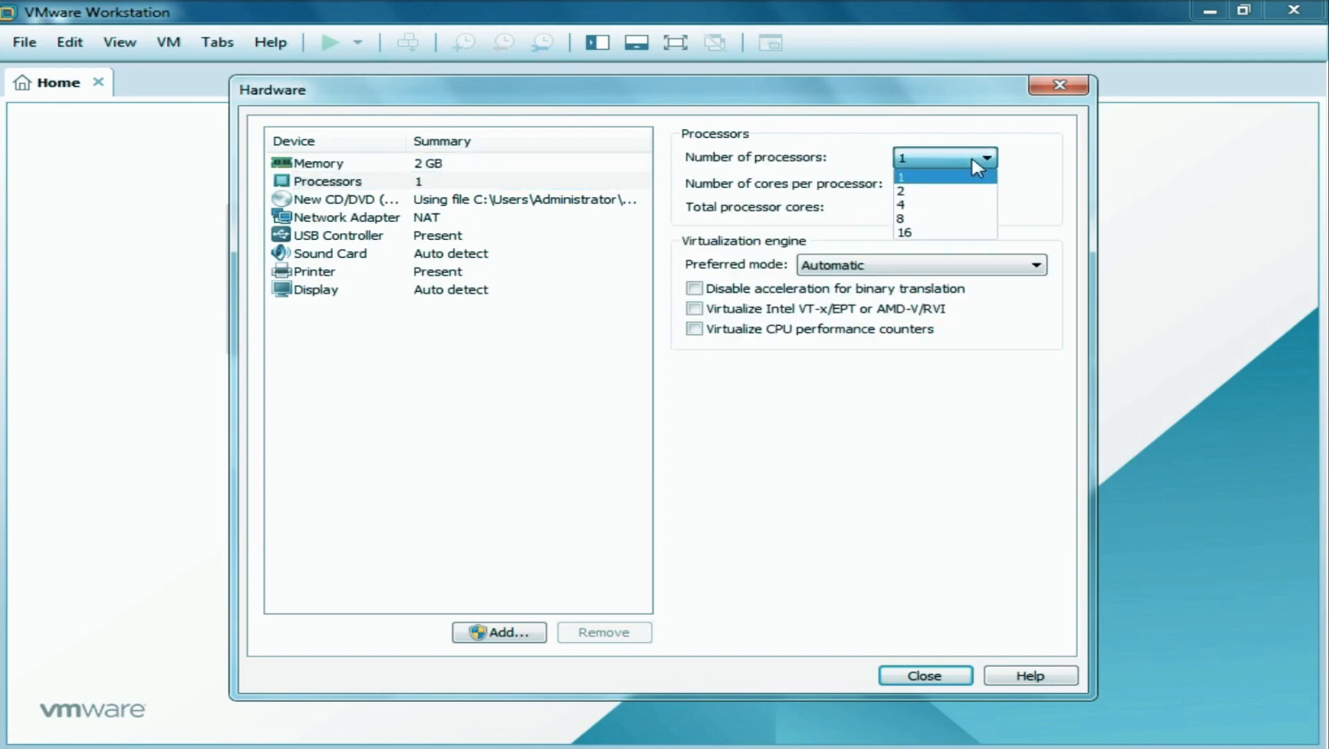
{"action": "left_click", "coordinate": [959, 199]}
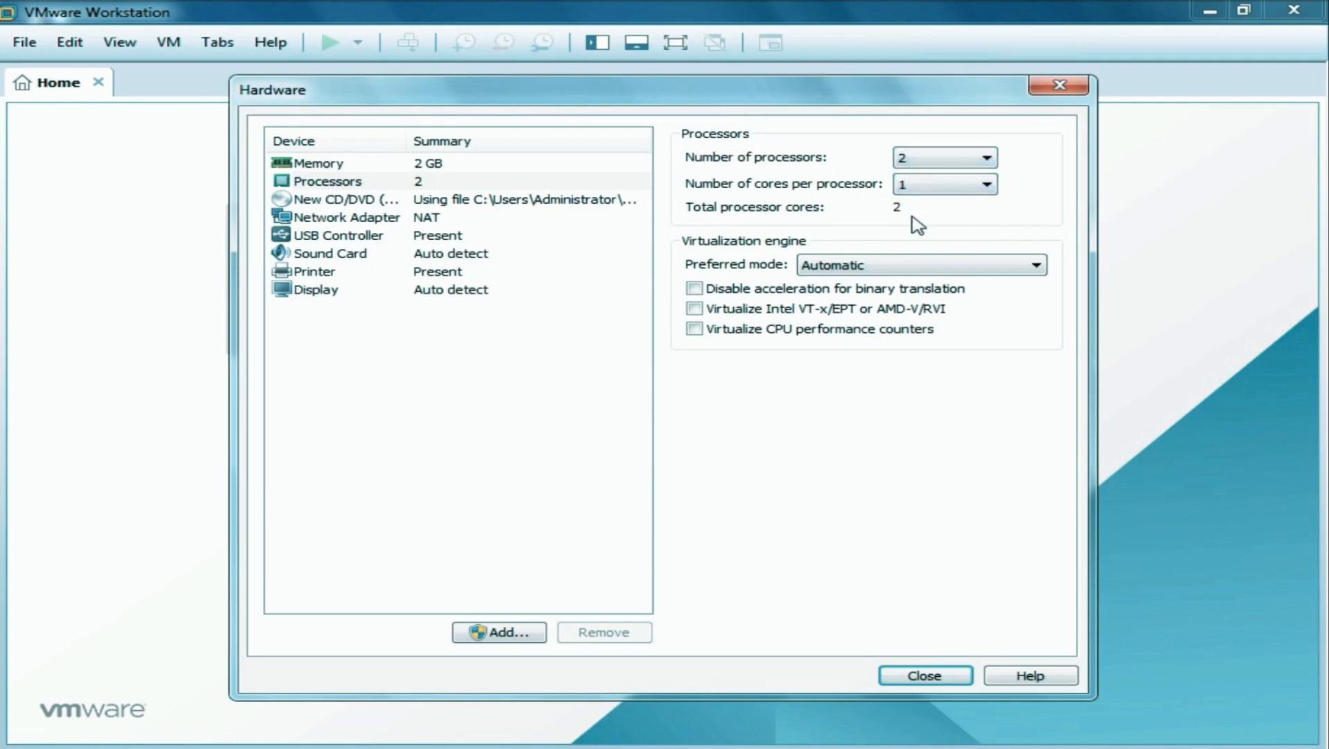
Set the network adapter to Custom VMnet1 (Host-only) and close the hardware settings.
{"action": "left_click", "coordinate": [430, 222]}
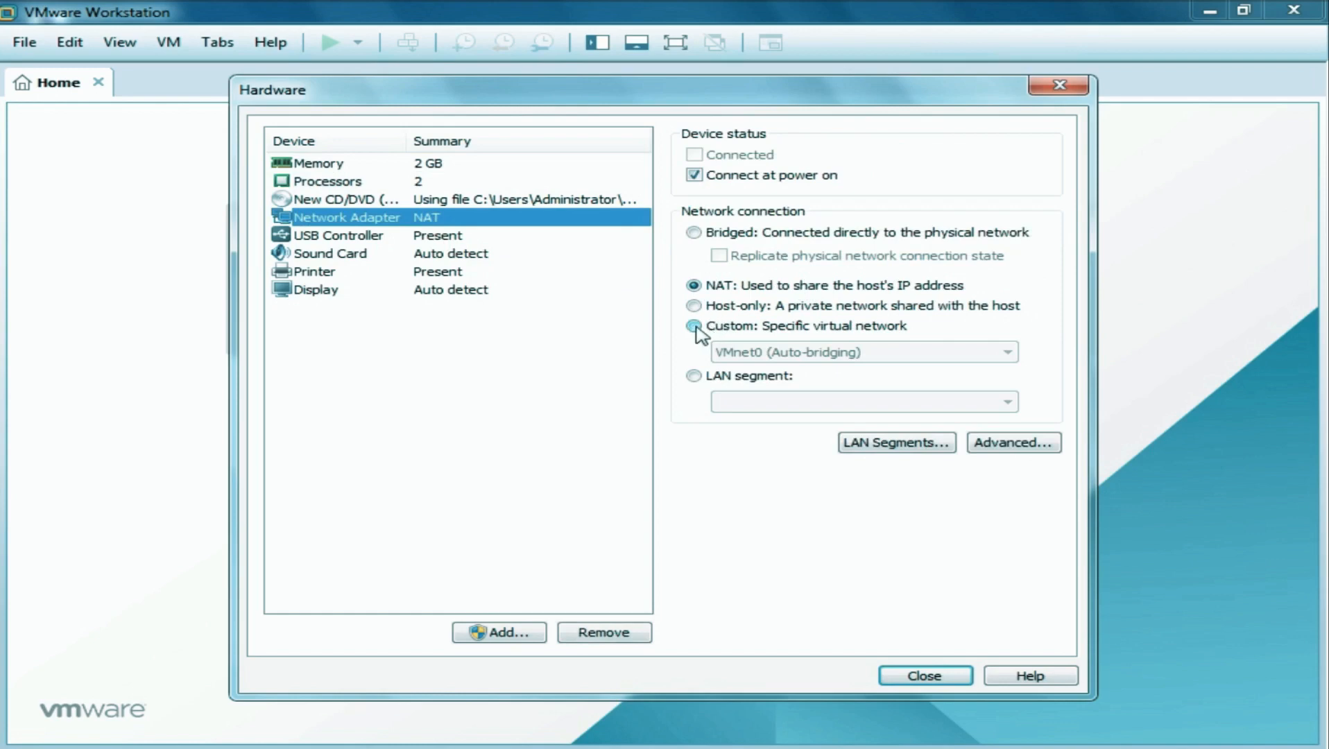
{"action": "left_click", "coordinate": [694, 326]}
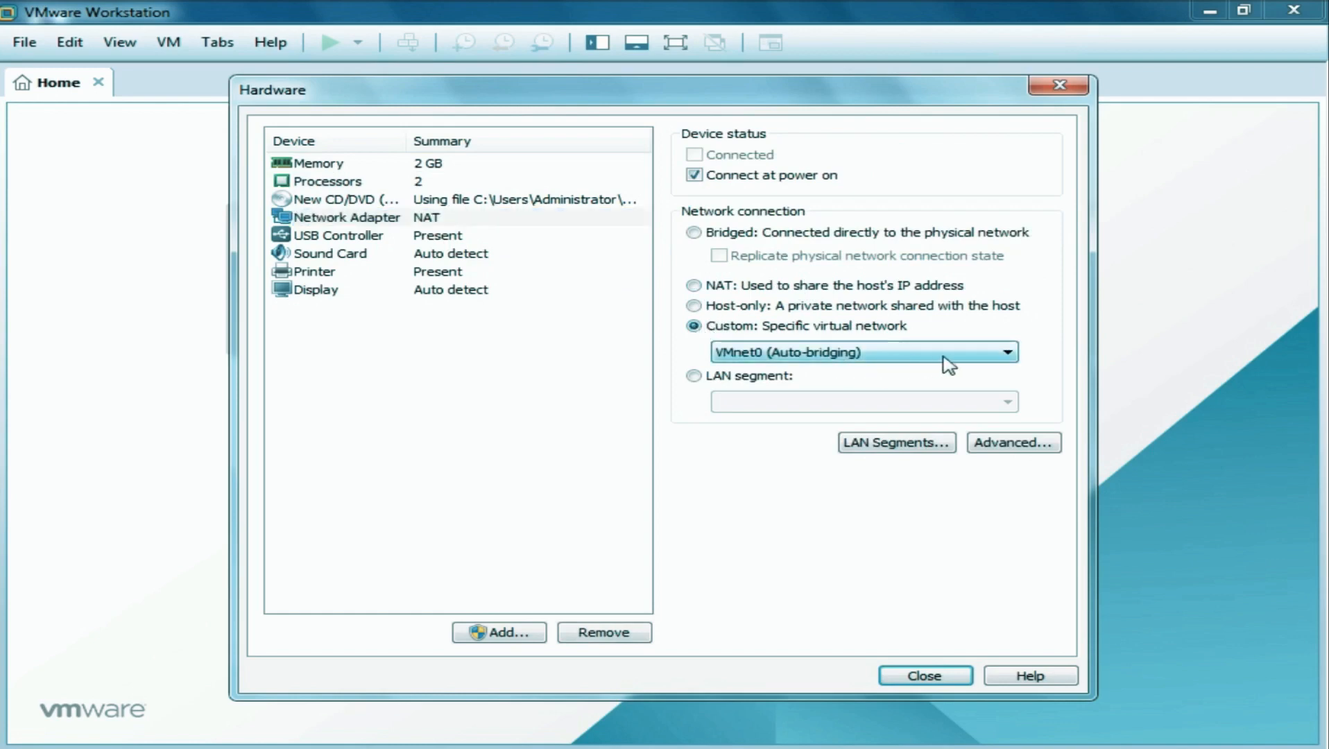
{"action": "left_click", "coordinate": [1006, 354]}
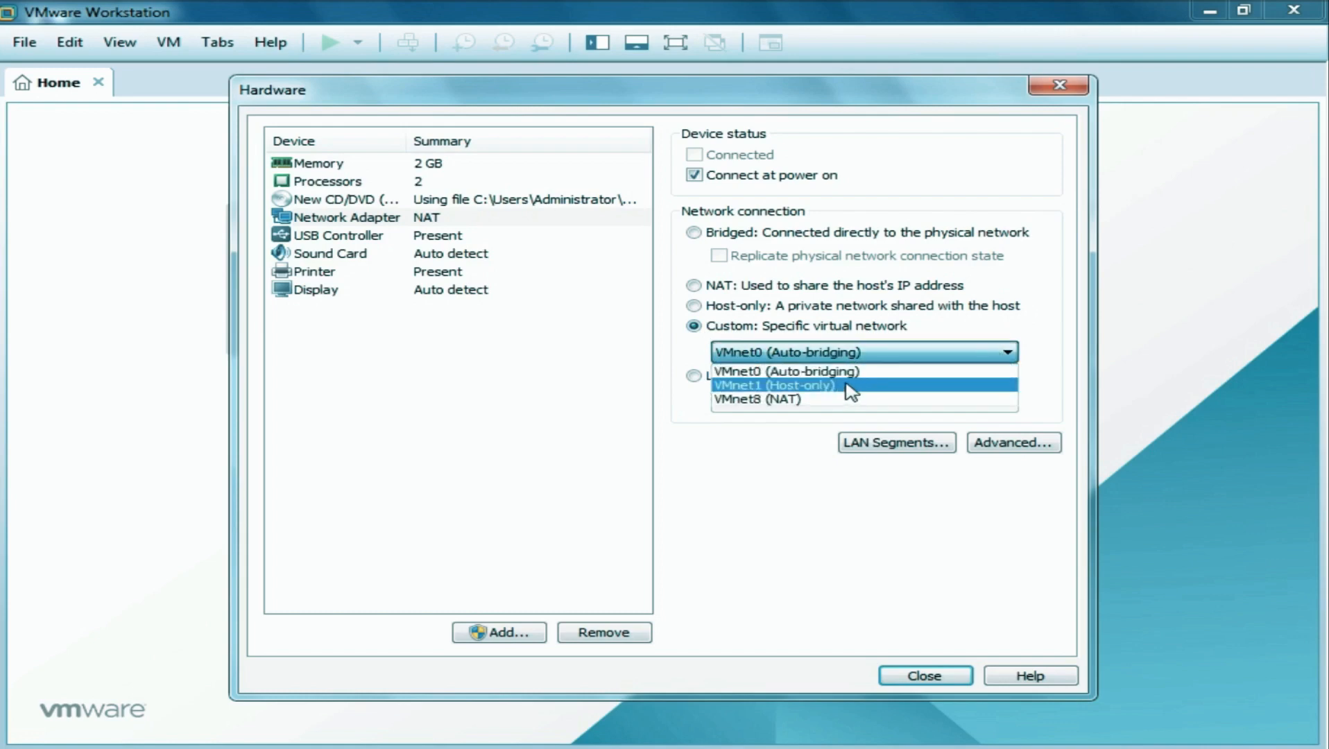
{"action": "left_click", "coordinate": [849, 387]}
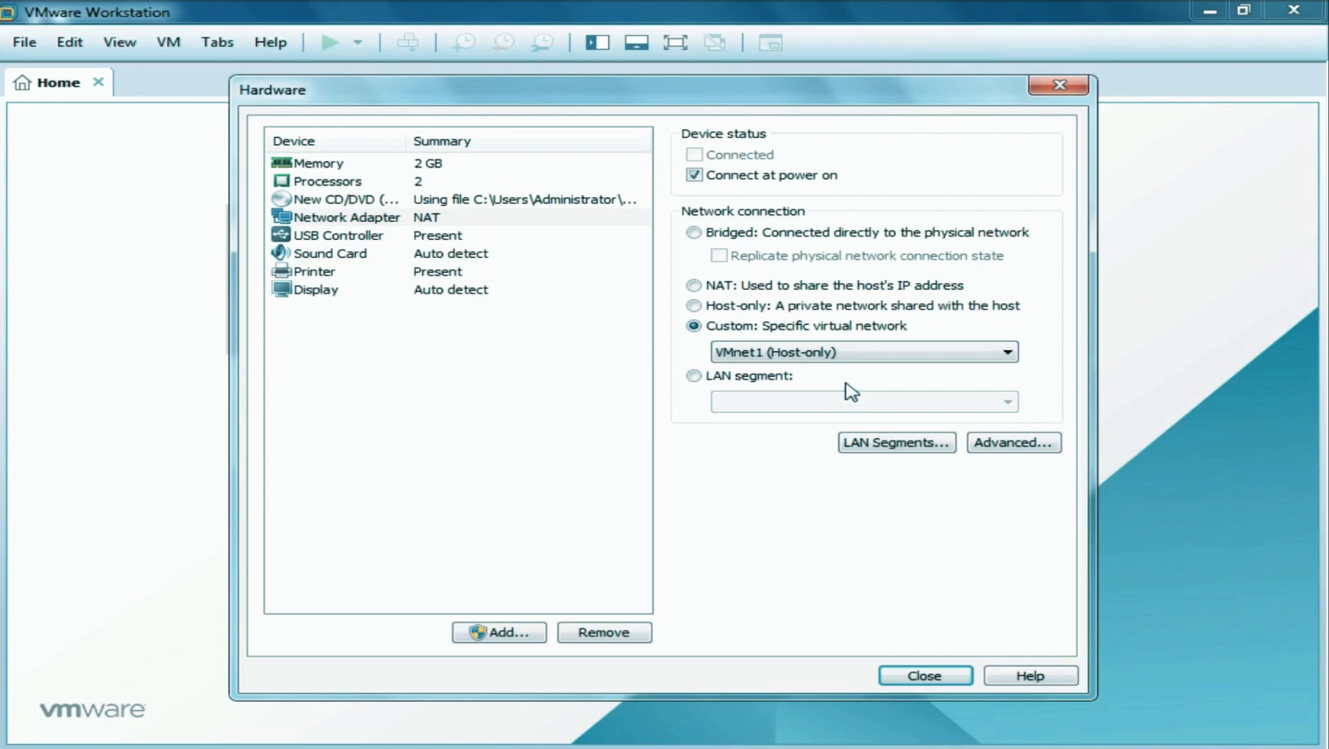
{"action": "left_click", "coordinate": [444, 237]}
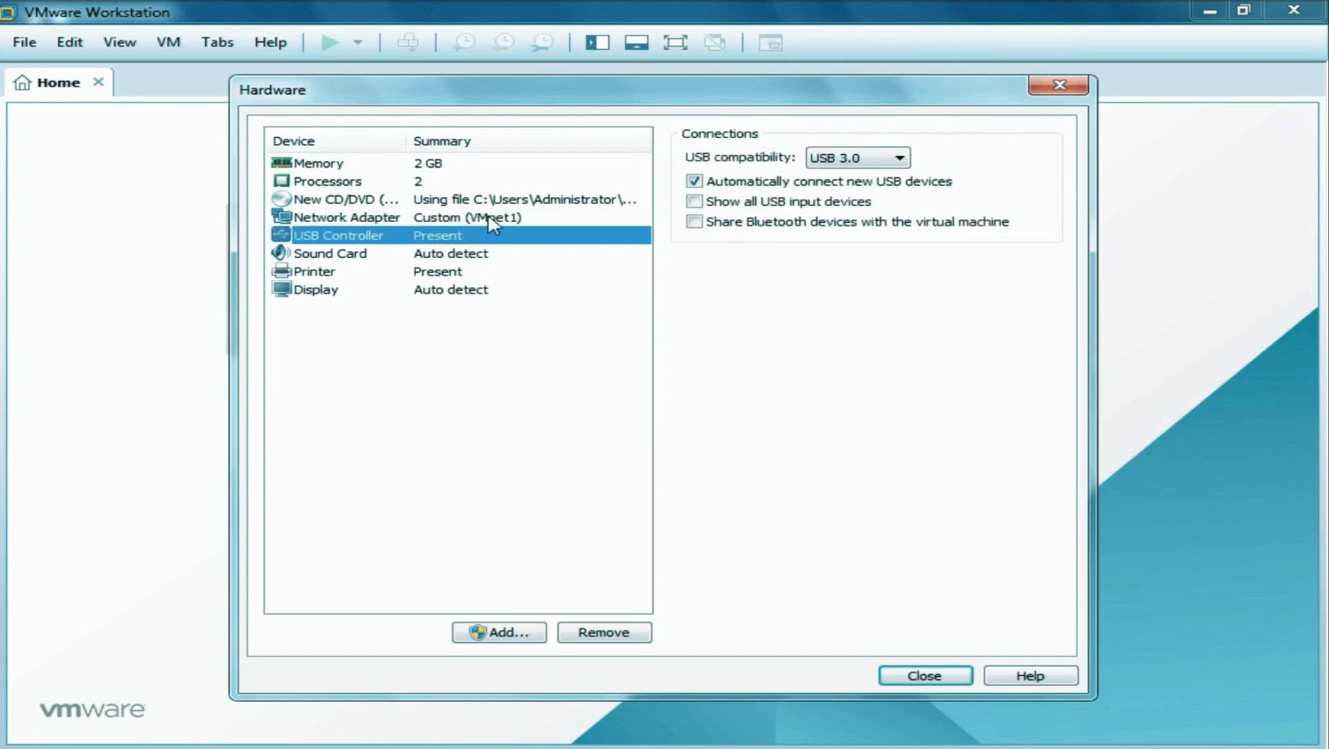
{"action": "left_click", "coordinate": [469, 219]}
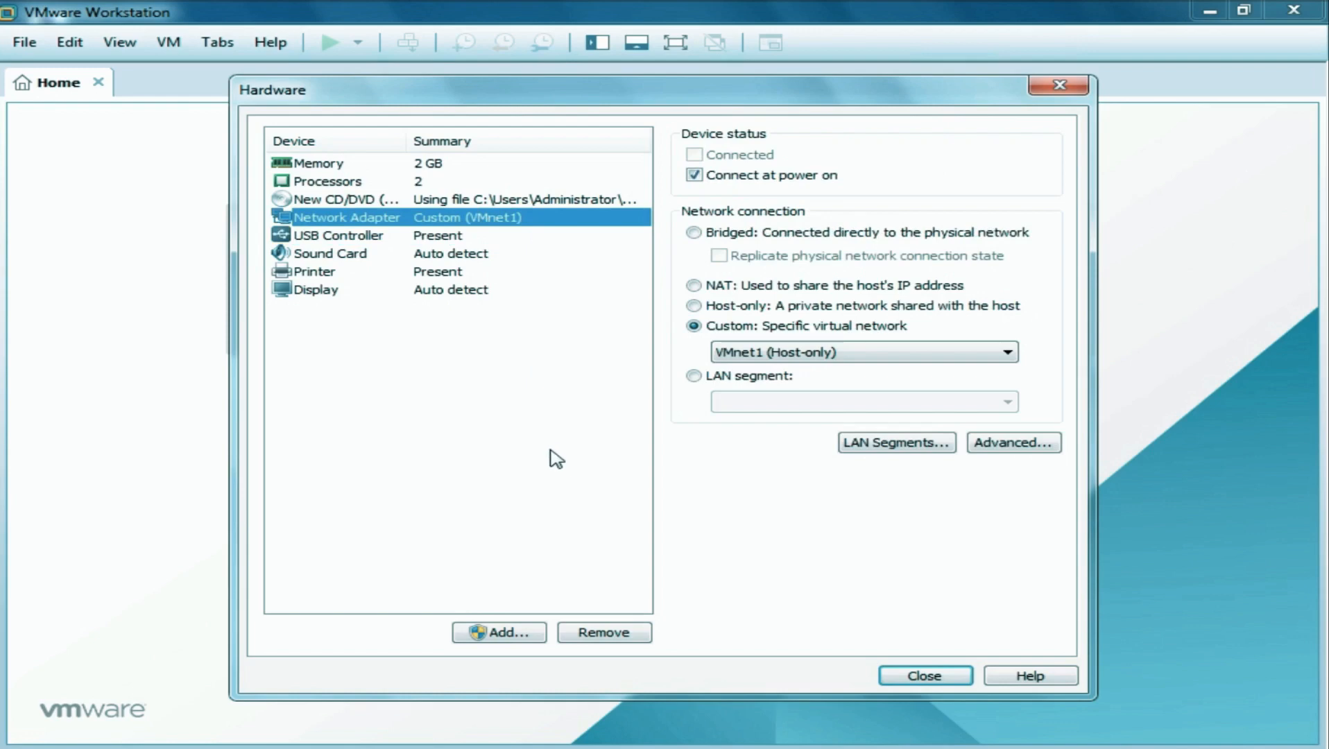
{"action": "left_click", "coordinate": [930, 677]}
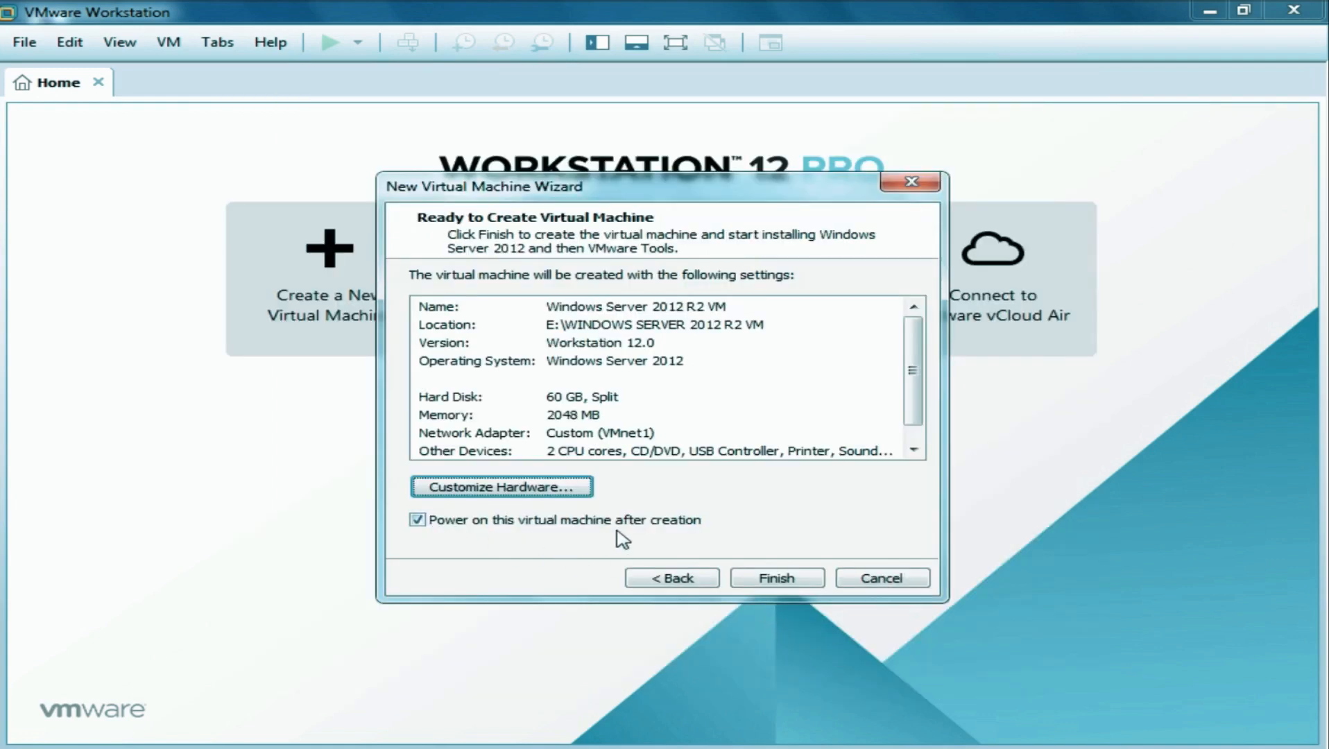
Finish the wizard to create the VM and start the Windows installation.
{"action": "left_click", "coordinate": [774, 580]}
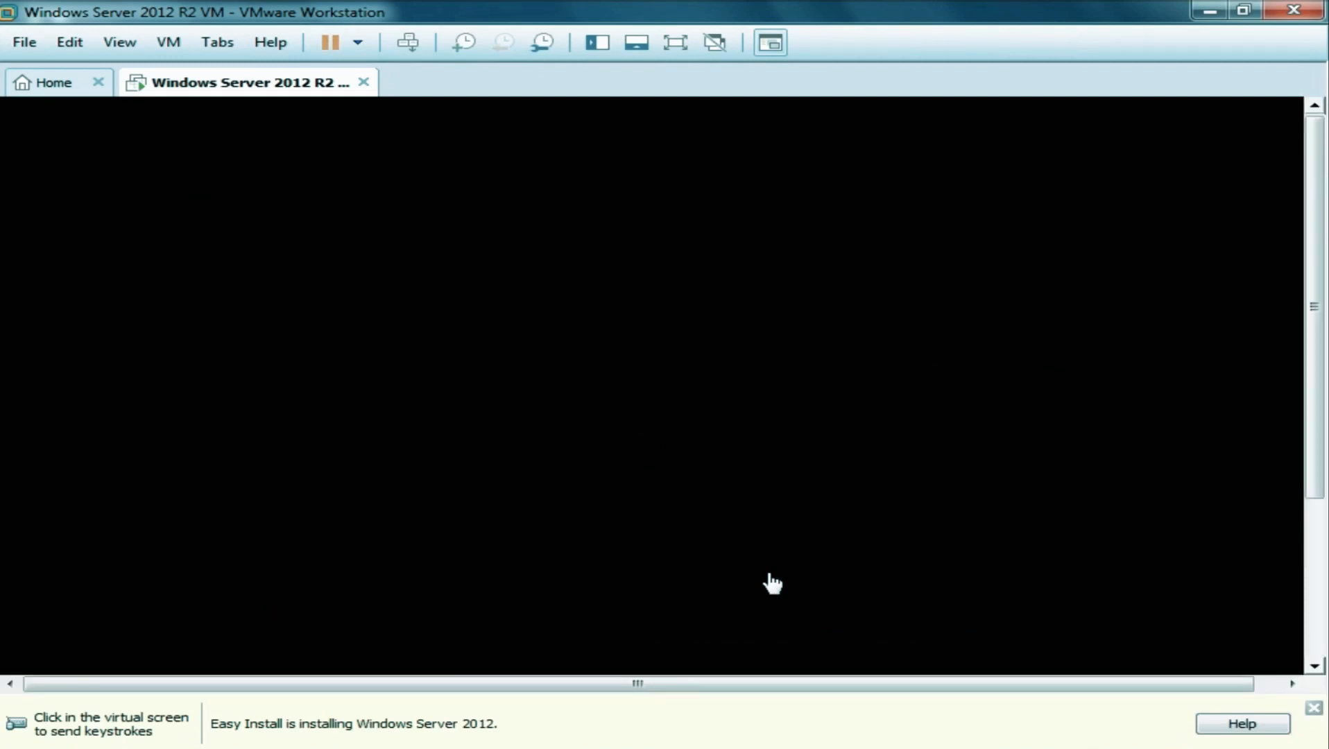
Dismiss the Easy Install status bar and watch Windows Setup copy files and restart.
{"action": "left_click", "coordinate": [1315, 709]}
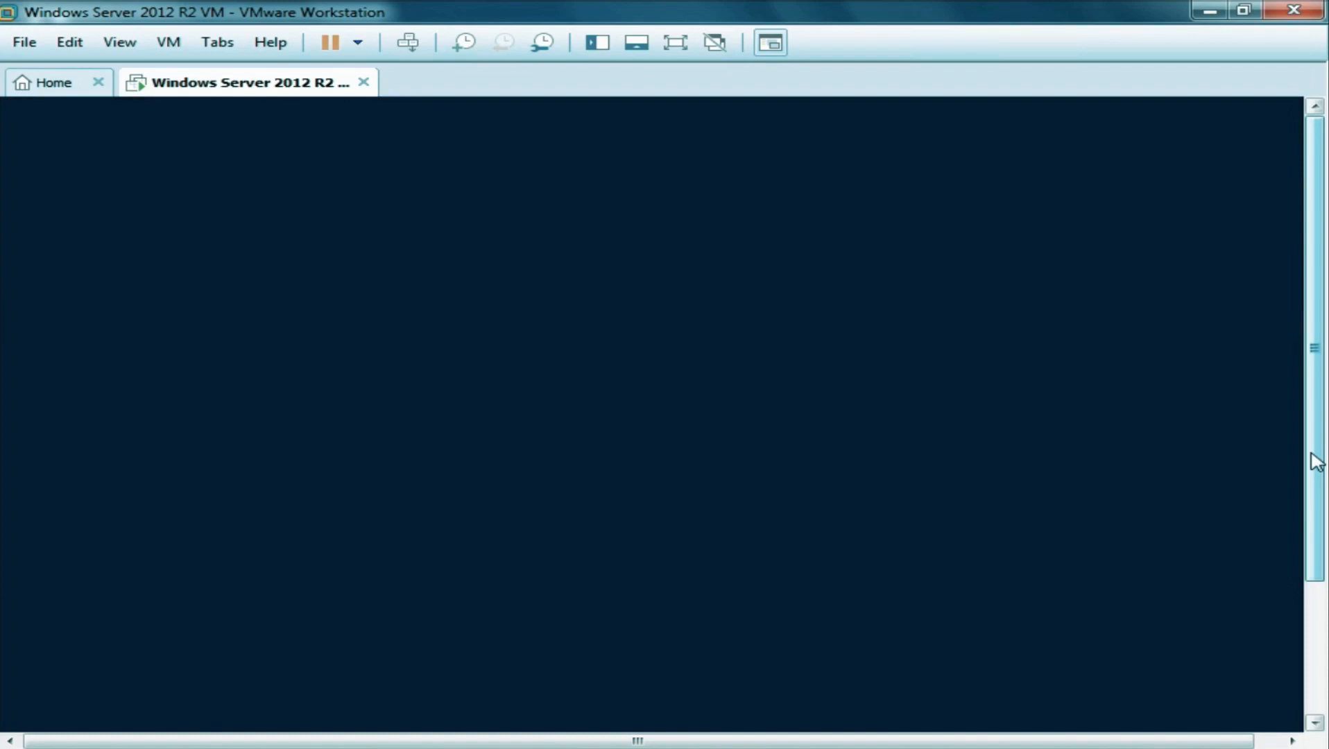
{"action": "left_click_drag", "start_coordinate": [1316, 461], "coordinate": [1325, 591]}
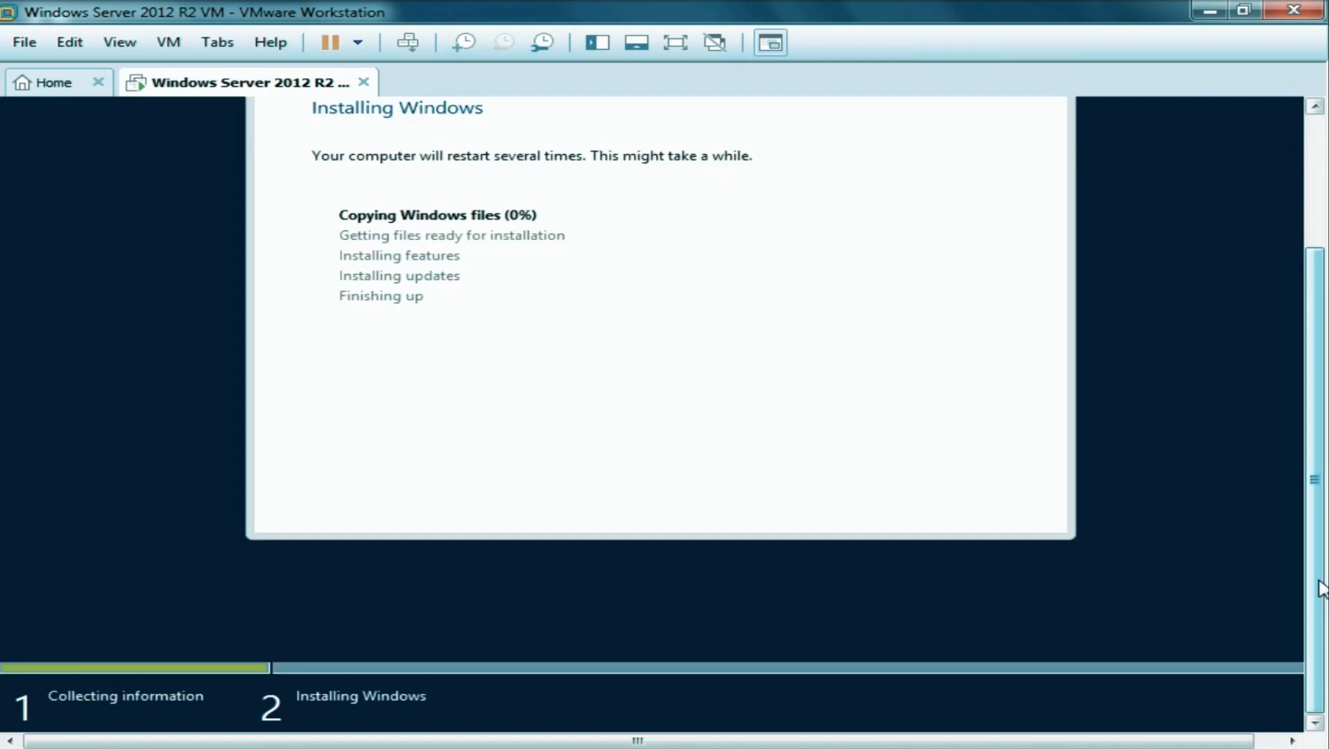
{"action": "left_click_drag", "start_coordinate": [1321, 588], "coordinate": [1321, 494]}
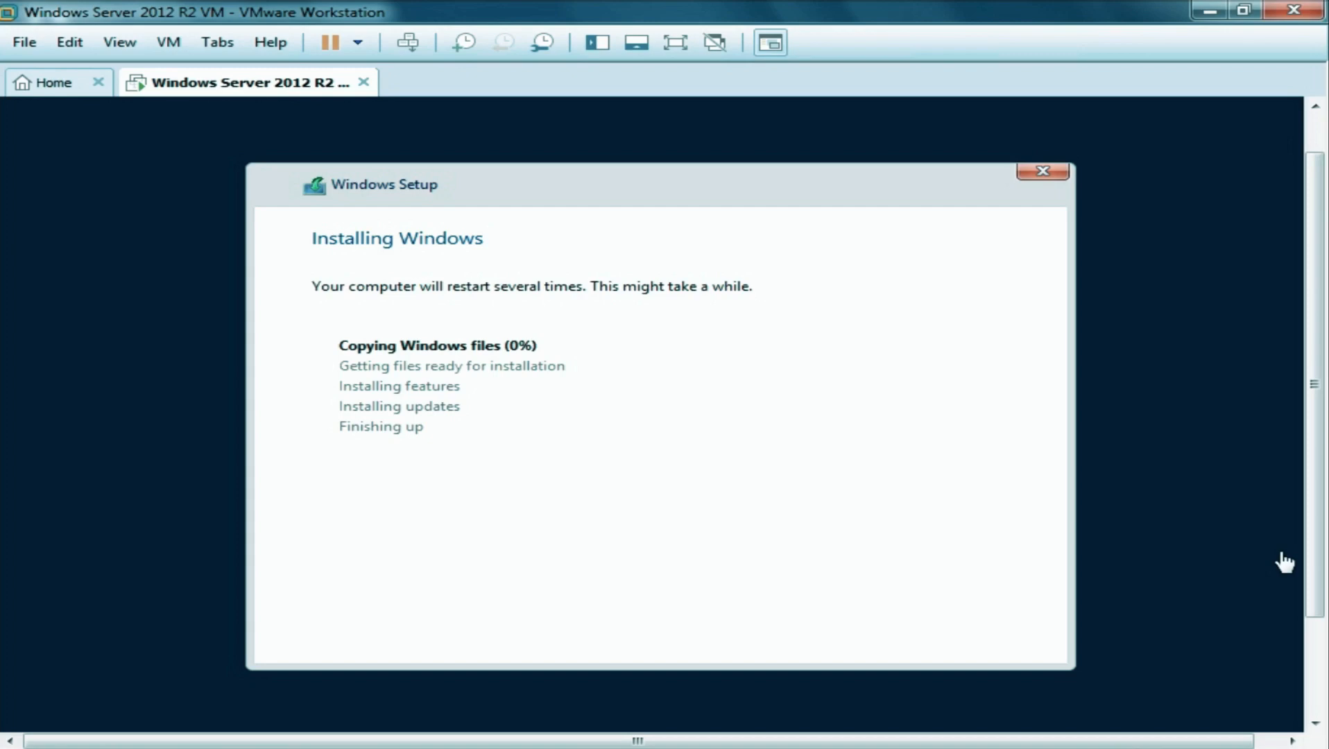
{"action": "key", "text": "ctrl+alt"}
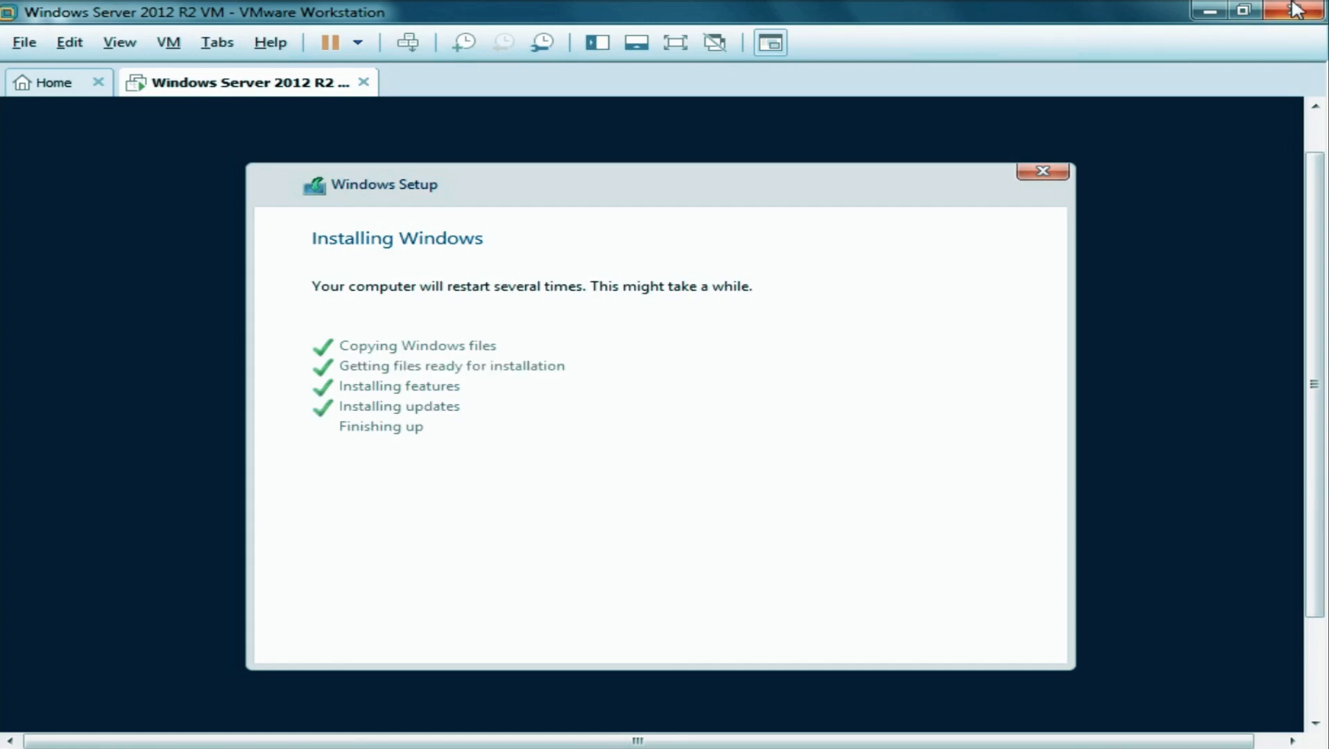
{"action": "left_click", "coordinate": [999, 643]}
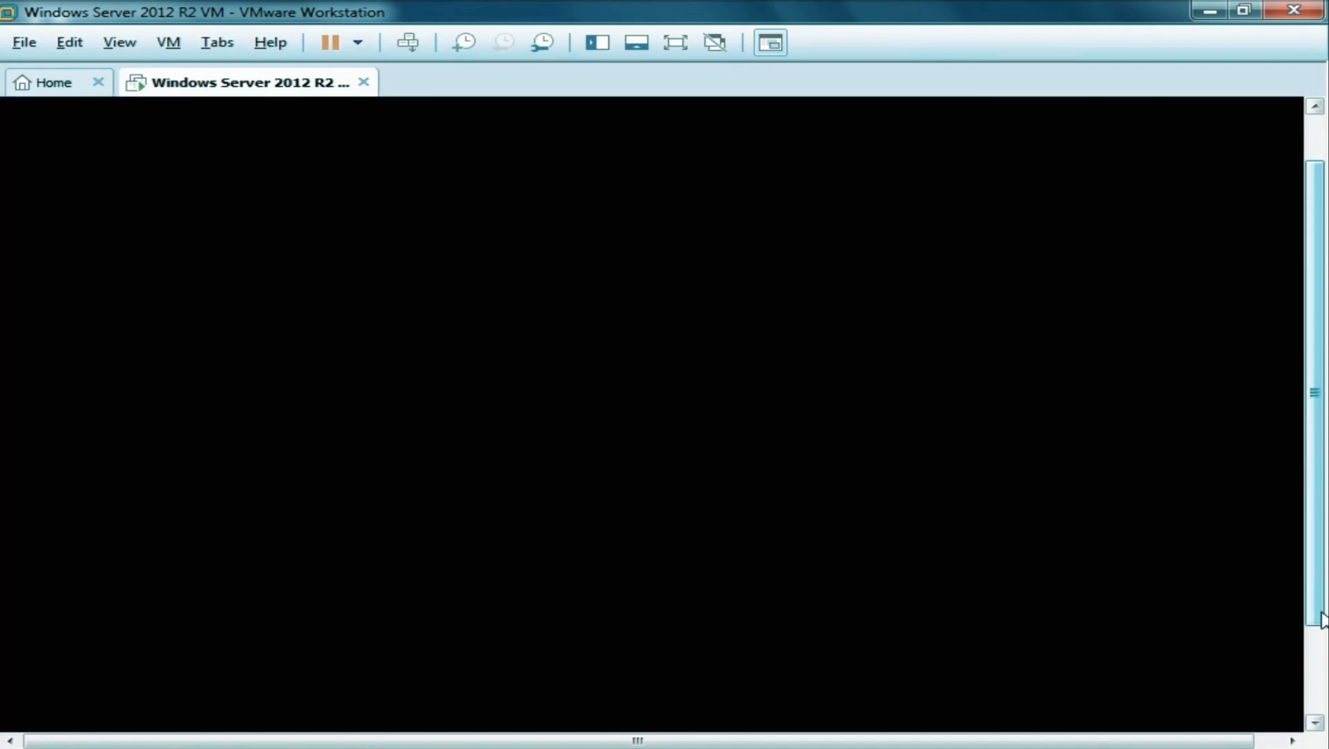
Scroll the VM console back to the top-left and open the guest Start screen.
{"action": "left_click_drag", "start_coordinate": [1324, 619], "coordinate": [1316, 548]}
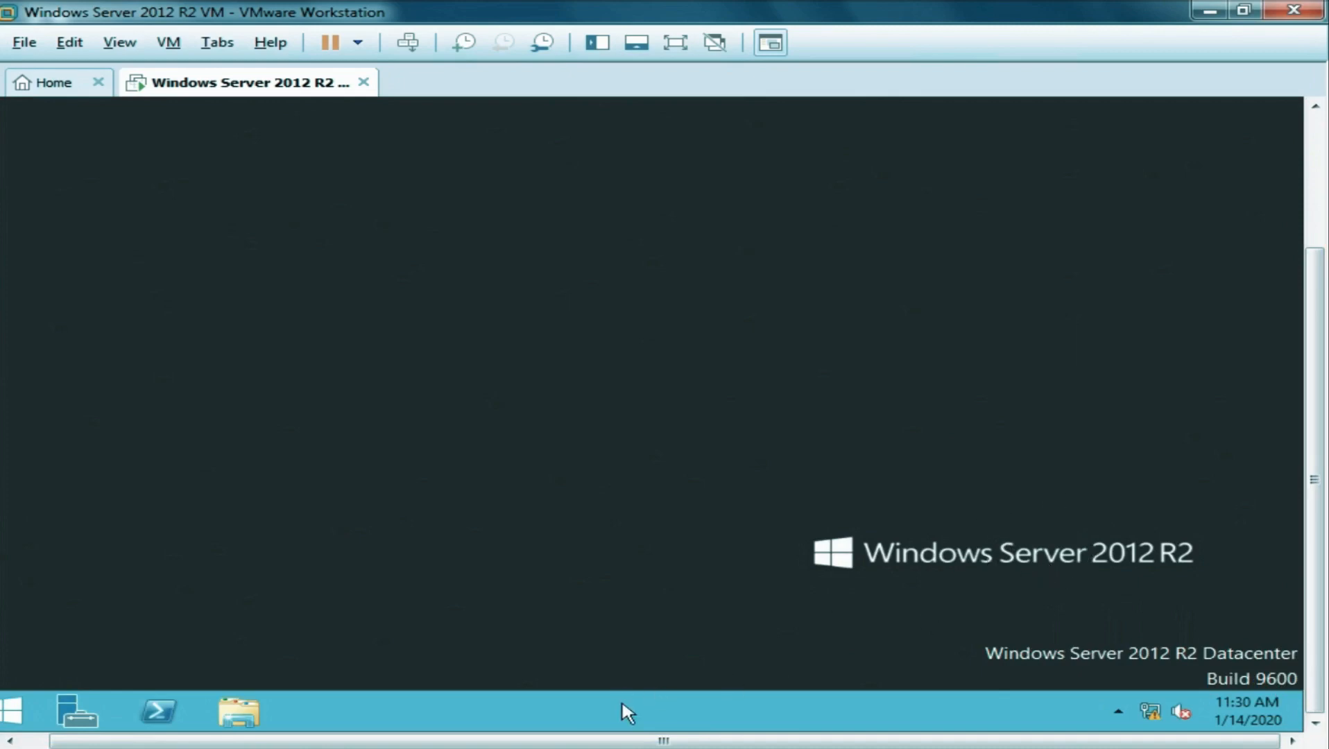
{"action": "left_click_drag", "start_coordinate": [569, 743], "coordinate": [473, 744]}
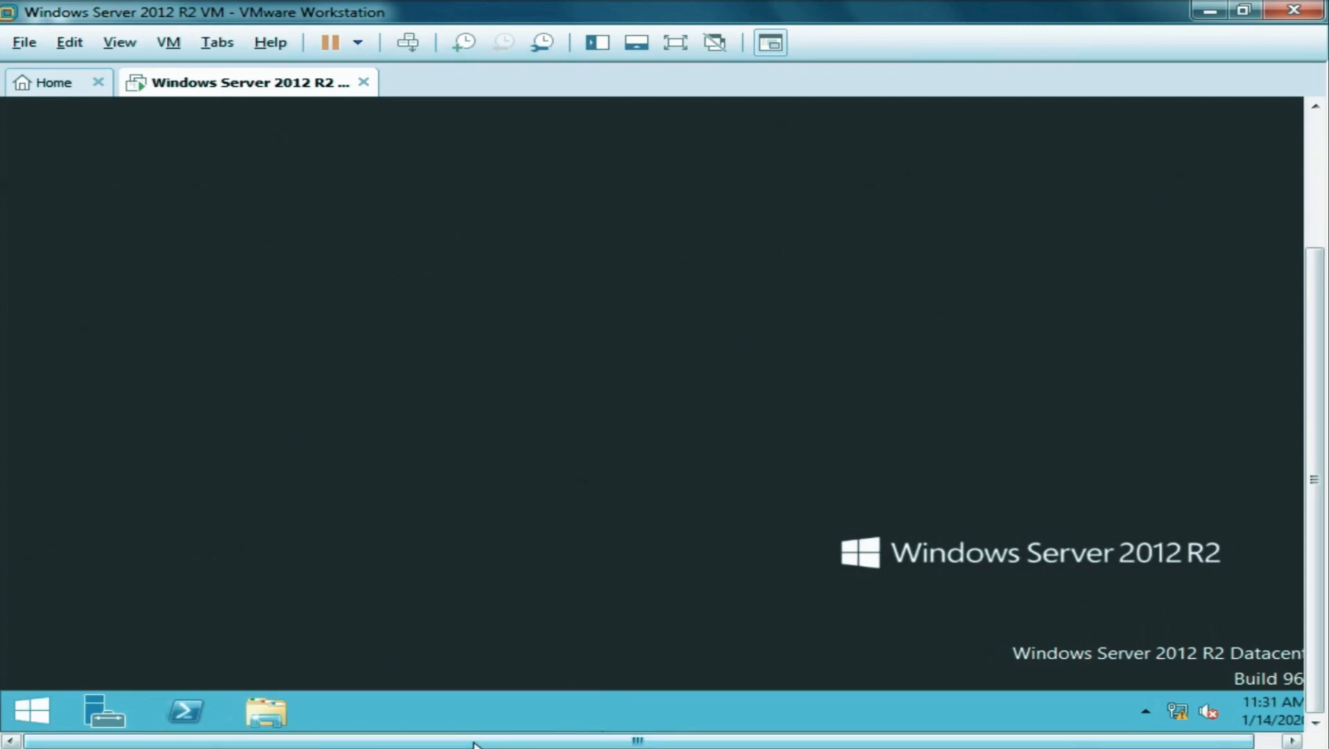
{"action": "left_click", "coordinate": [30, 709]}
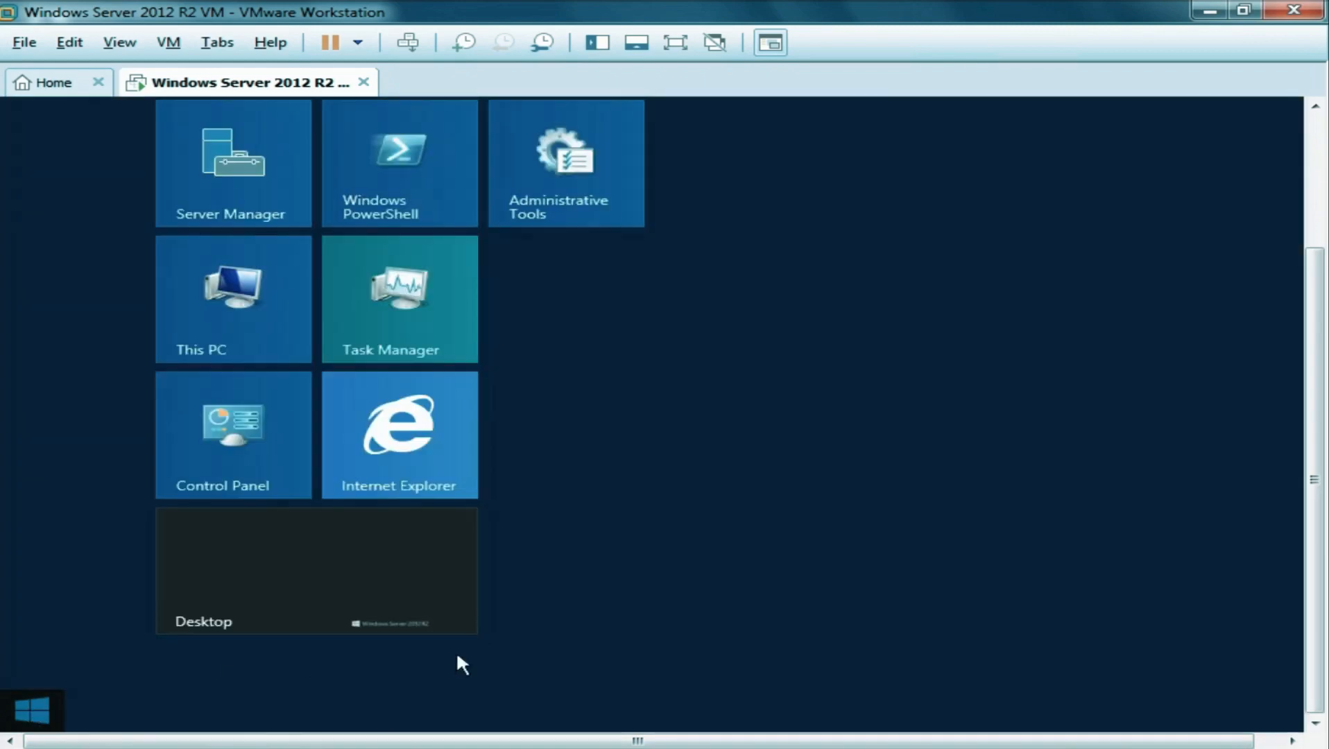
Dismiss the Administrator account menu without choosing an option and switch to the guest desktop.
{"action": "left_click_drag", "start_coordinate": [1317, 474], "coordinate": [1319, 345]}
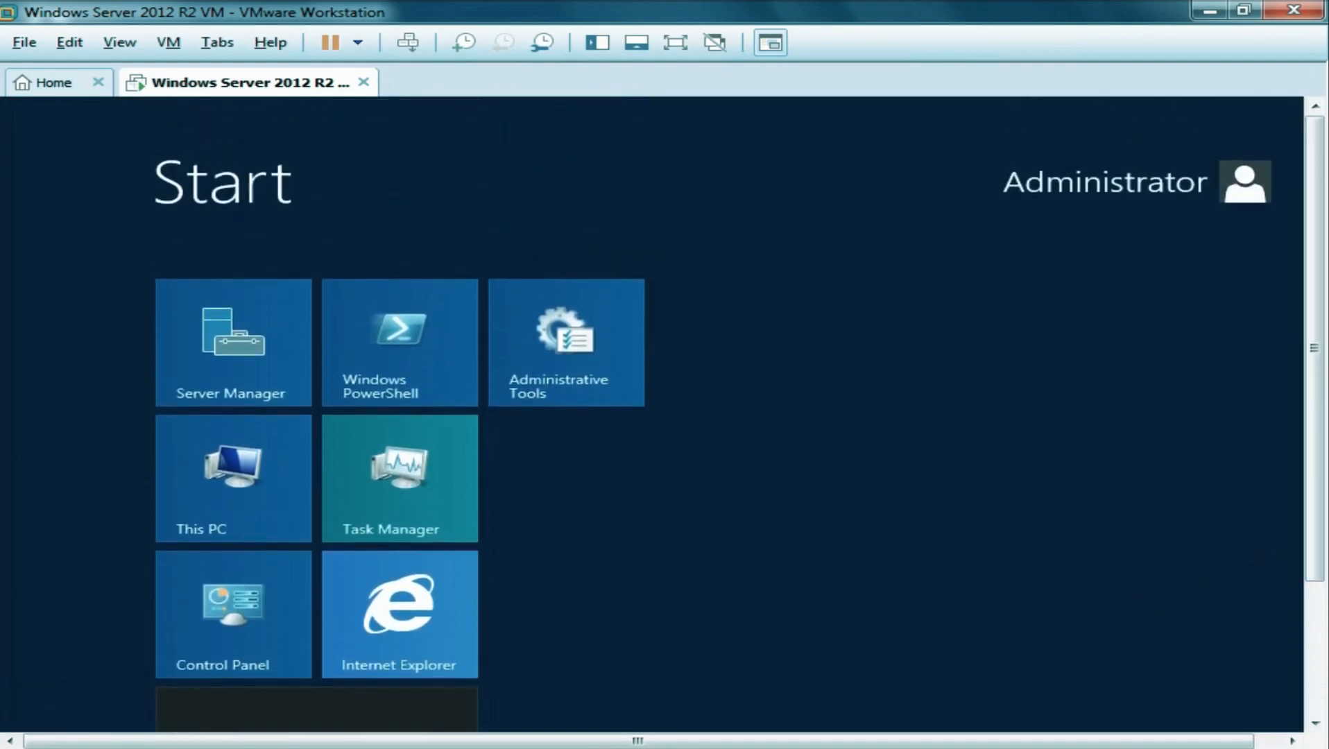
{"action": "left_click", "coordinate": [1247, 183]}
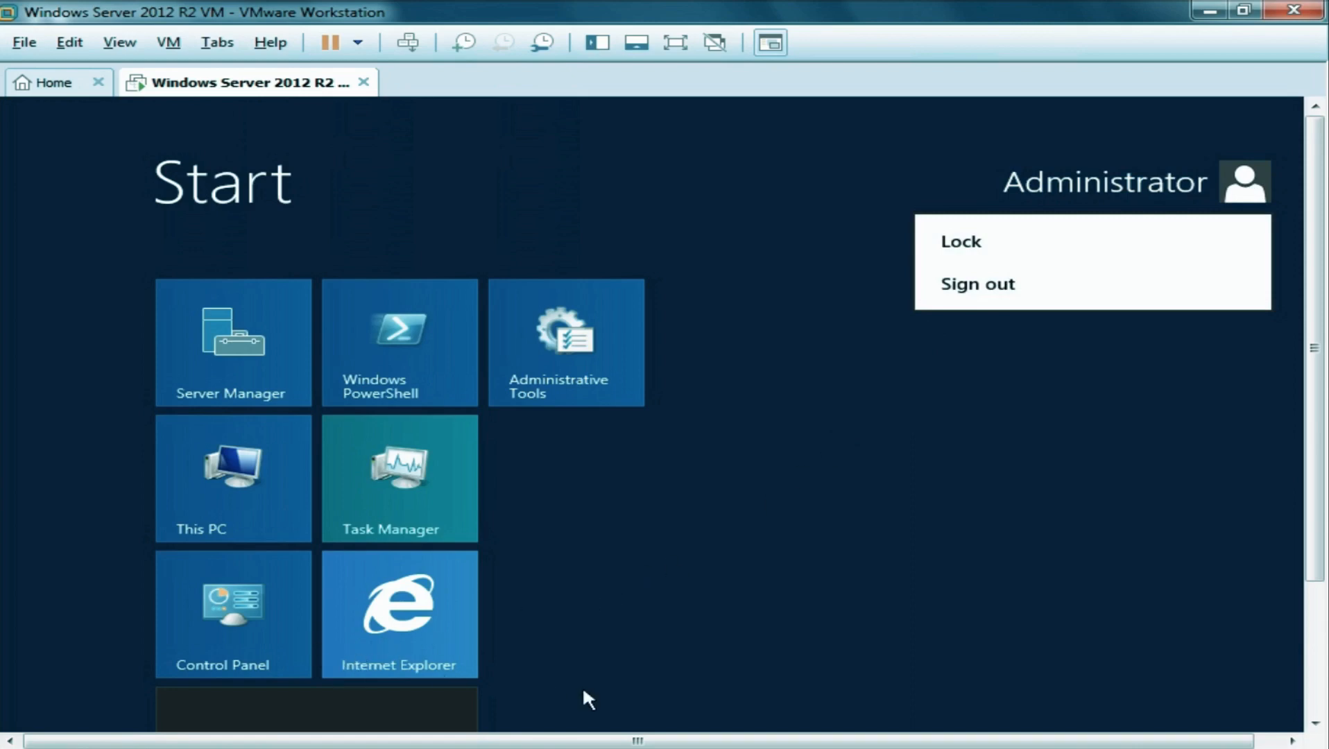
{"action": "left_click_drag", "start_coordinate": [1310, 451], "coordinate": [1309, 542]}
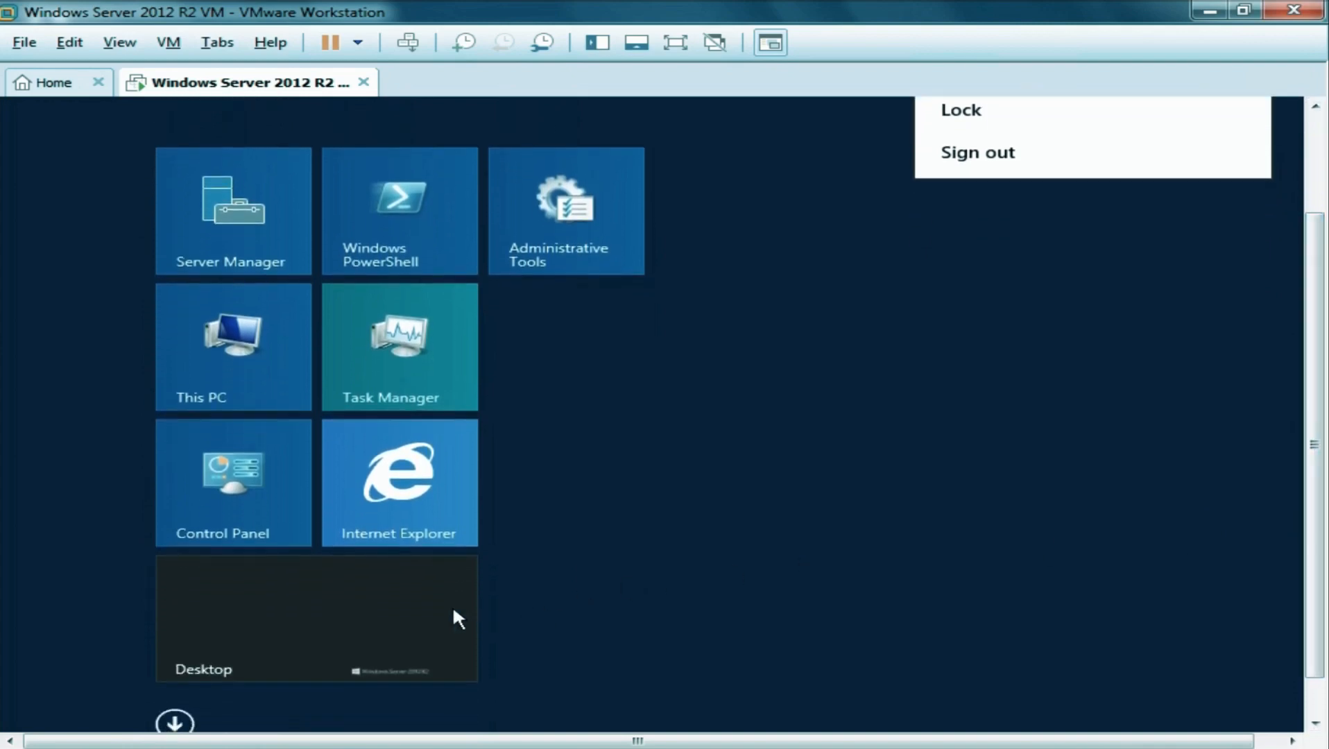
{"action": "left_click", "coordinate": [393, 605]}
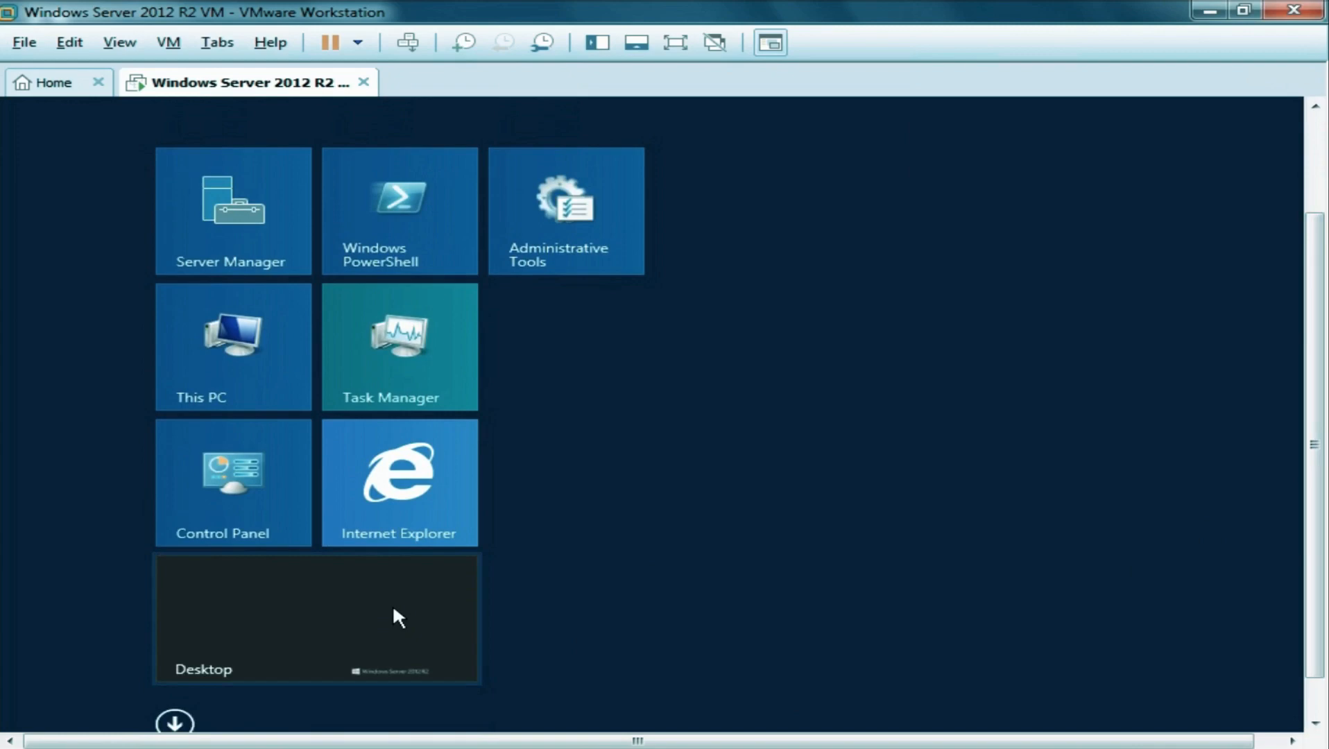
{"action": "left_click", "coordinate": [394, 611]}
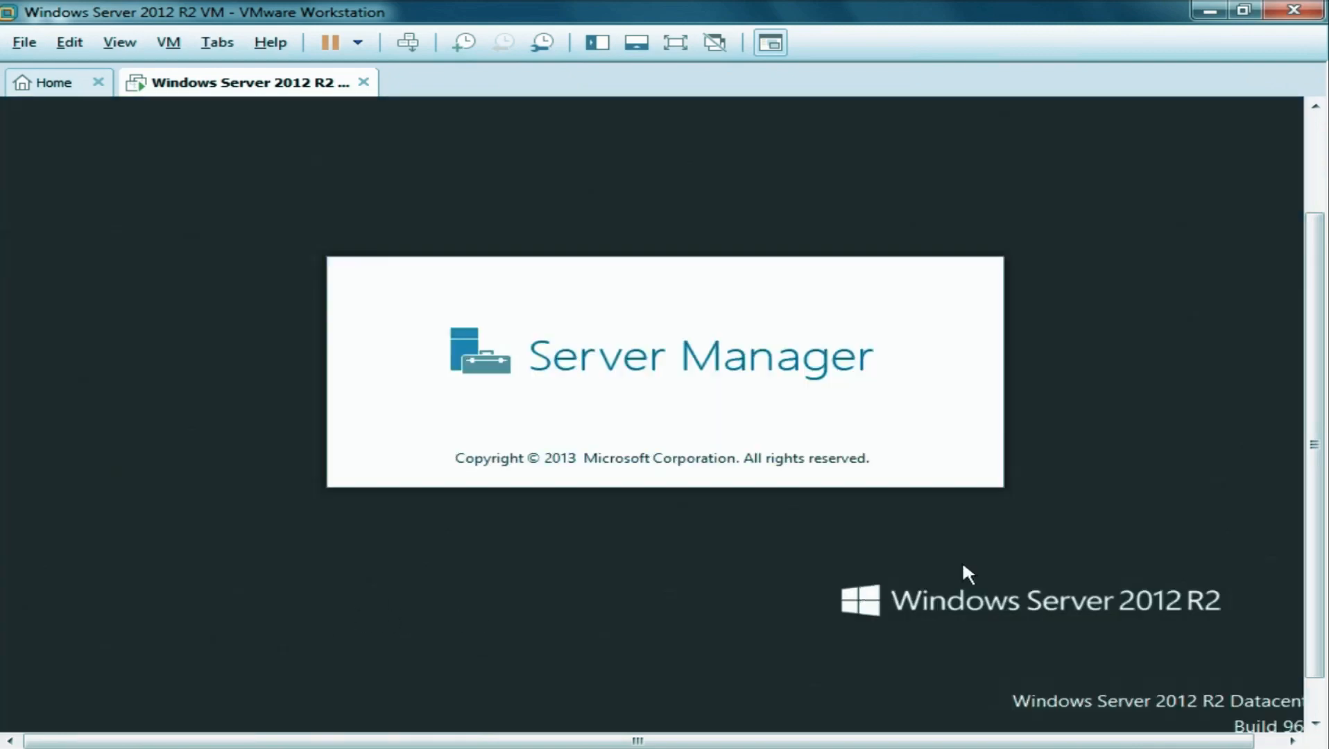
Scroll the VM console view while Server Manager loads and VMware Tools Setup begins installing.
{"action": "left_click_drag", "start_coordinate": [1316, 445], "coordinate": [1319, 326]}
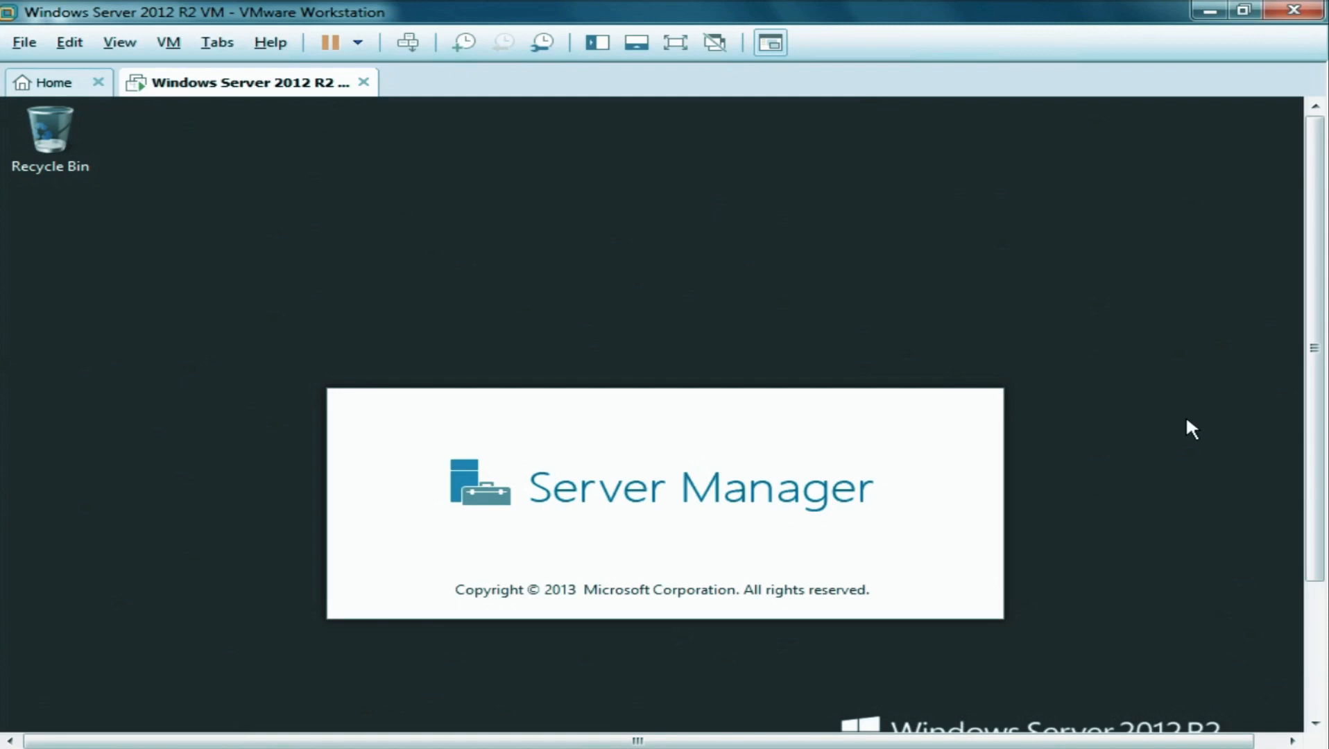
{"action": "left_click_drag", "start_coordinate": [1317, 375], "coordinate": [1317, 402]}
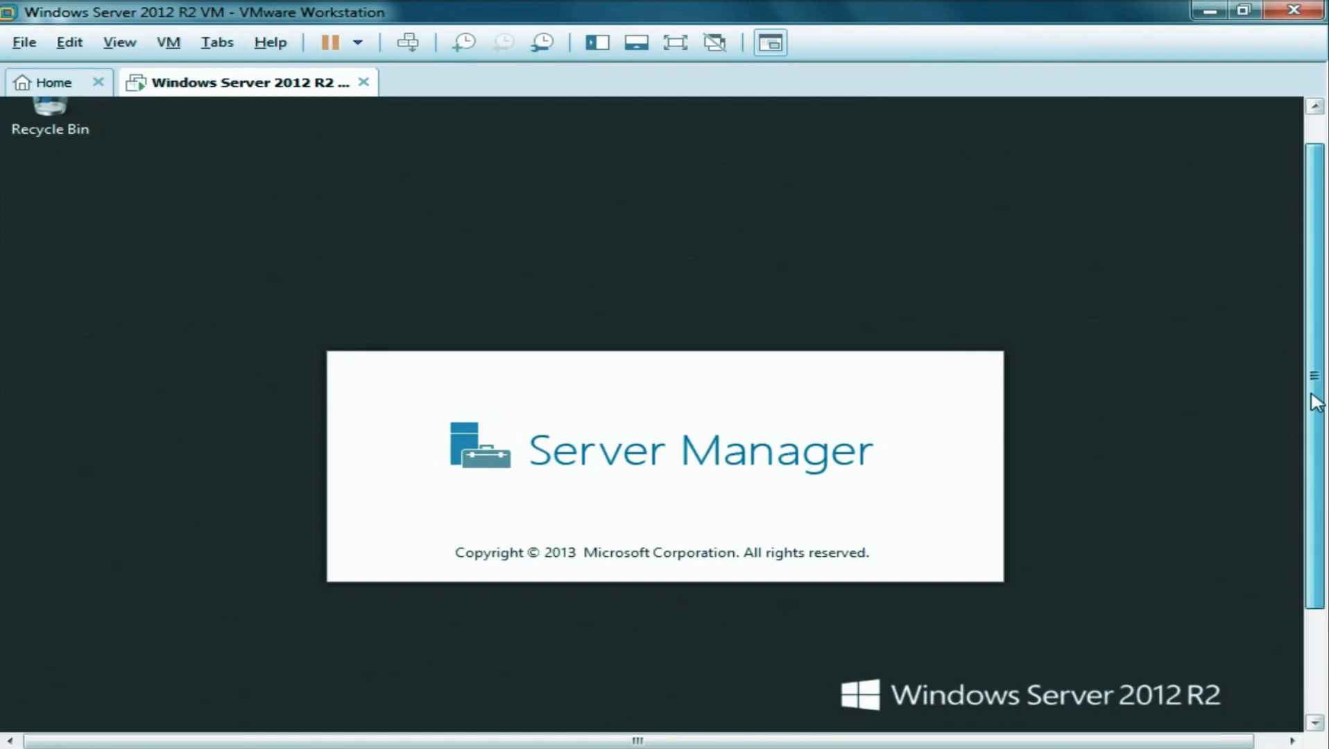
{"action": "mouse_move", "coordinate": [1317, 403]}
{"action": "left_mouse_down"}
{"action": "mouse_move", "coordinate": [1326, 492]}
{"action": "mouse_move", "coordinate": [1327, 385]}
{"action": "left_mouse_up"}
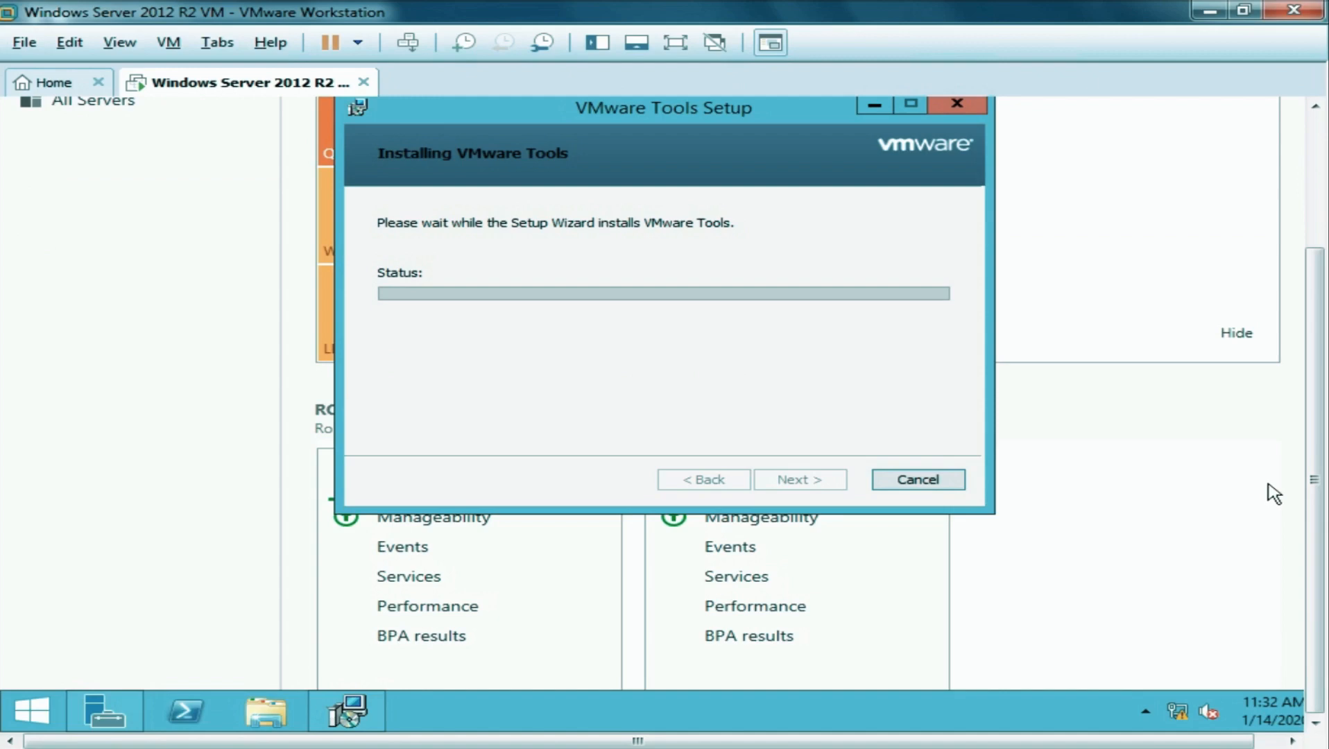
Scroll the console view as VMware Tools installs the VMXNet3 driver and the guest reboots.
{"action": "left_click_drag", "start_coordinate": [1314, 454], "coordinate": [1320, 315]}
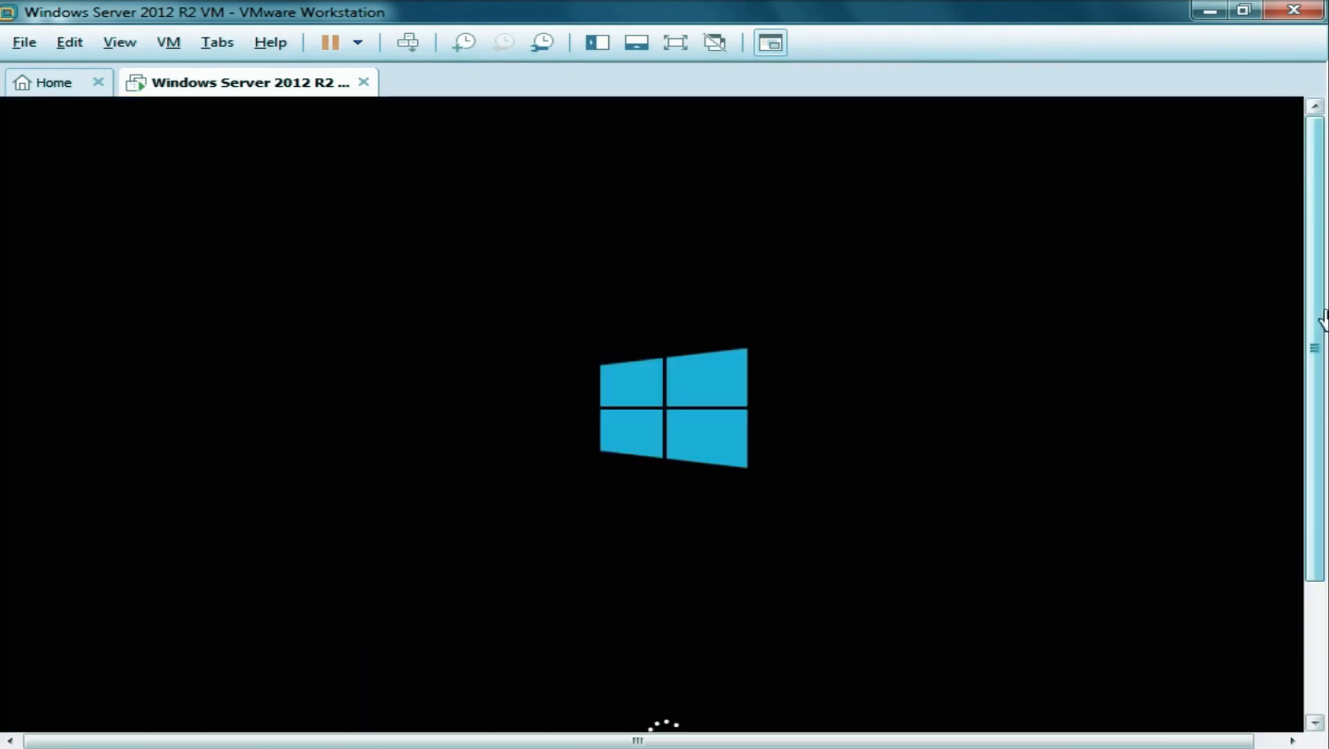
Scroll the console view while the rebooted guest reaches its Ctrl+Alt+Delete lock screen.
{"action": "left_click_drag", "start_coordinate": [1318, 341], "coordinate": [1311, 304]}
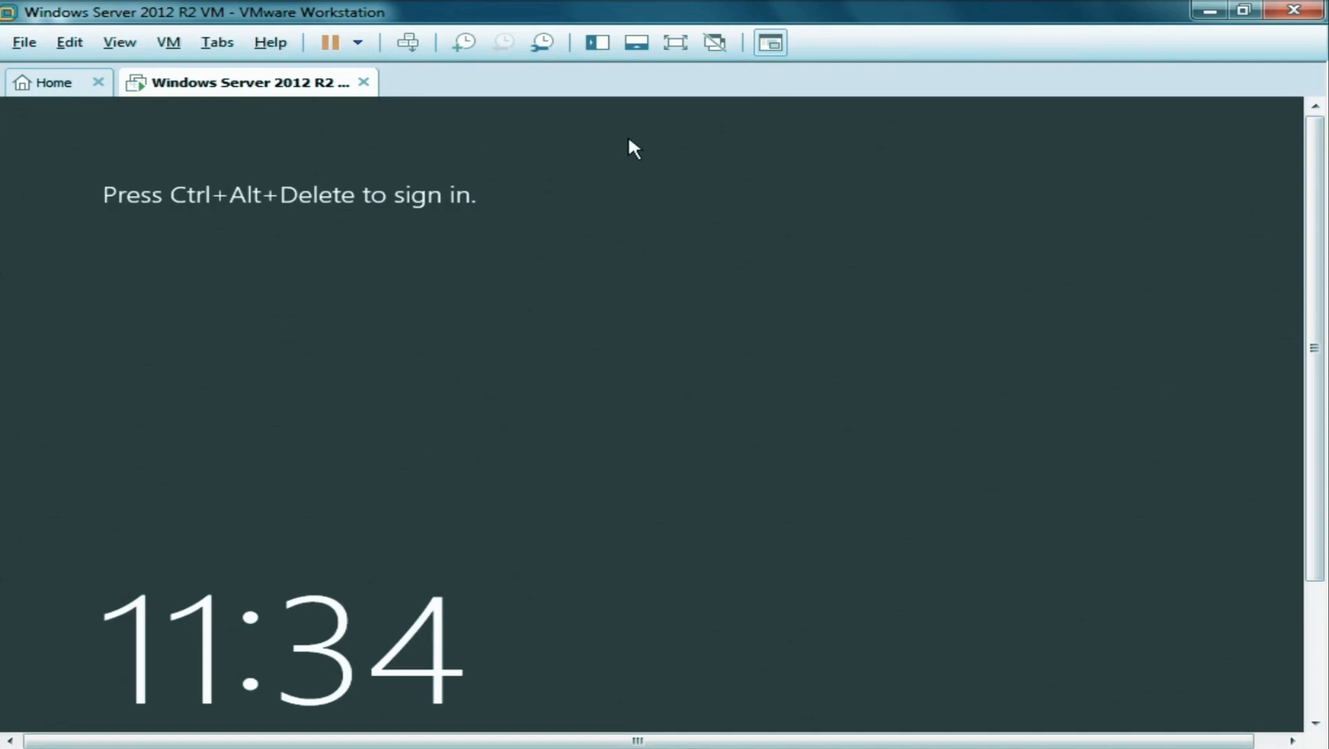
Send Ctrl+Alt+Del to the guest and enter the Administrator account password.
{"action": "left_click", "coordinate": [408, 43]}
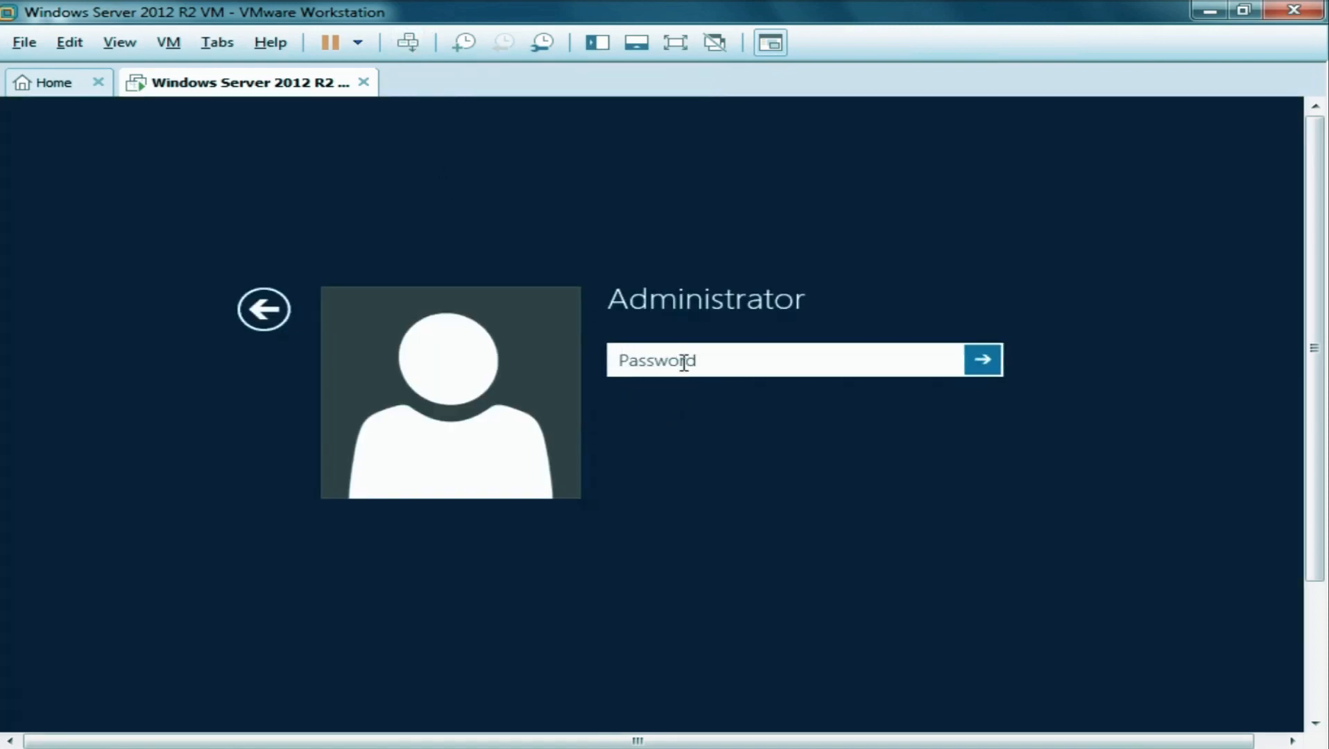
{"action": "type", "text": "P@ssw0"}
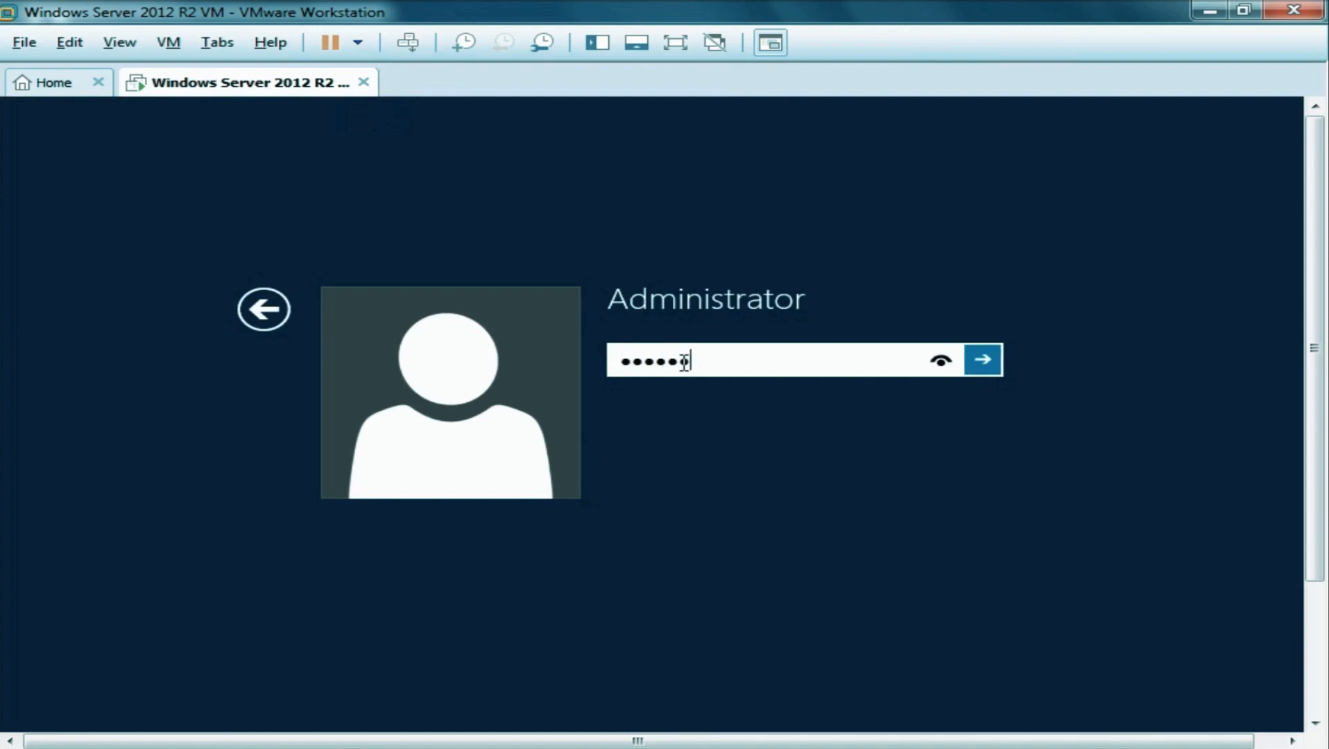
{"action": "type", "text": "rd•"}
Sign in as Administrator and wait for the desktop with Server Manager starting.
{"action": "left_click", "coordinate": [985, 366]}
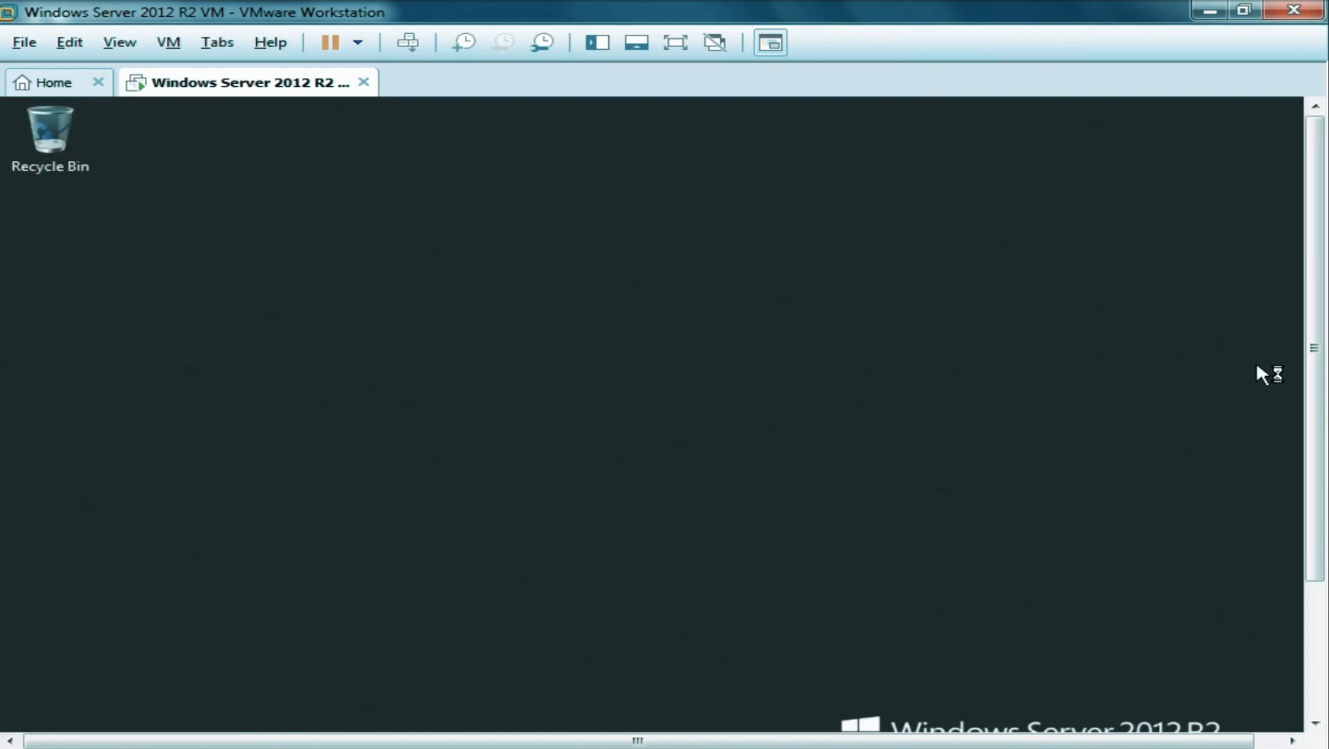
{"action": "left_click_drag", "start_coordinate": [1317, 347], "coordinate": [1323, 496]}
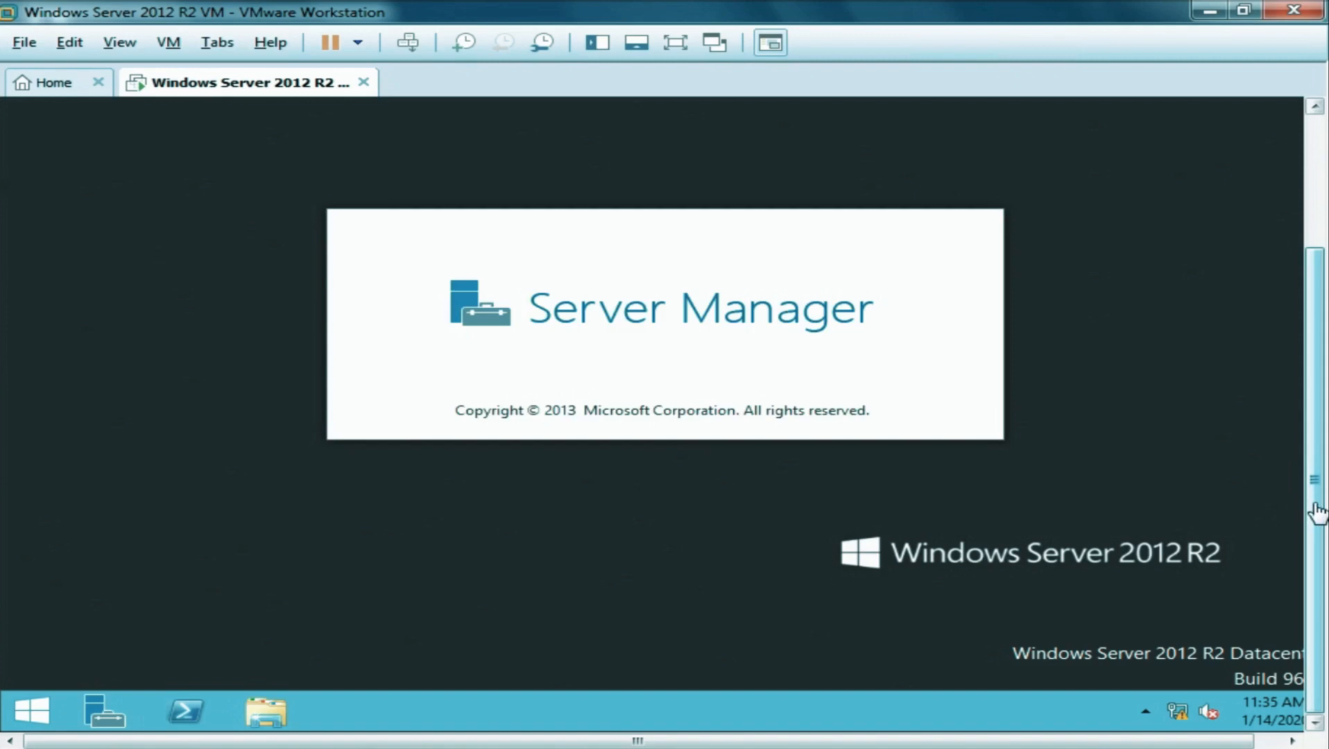
Scroll the loaded Dashboard to the Roles and Server Groups tiles, showing 3 Local Server Services alerts.
{"action": "left_click_drag", "start_coordinate": [1316, 512], "coordinate": [1312, 338]}
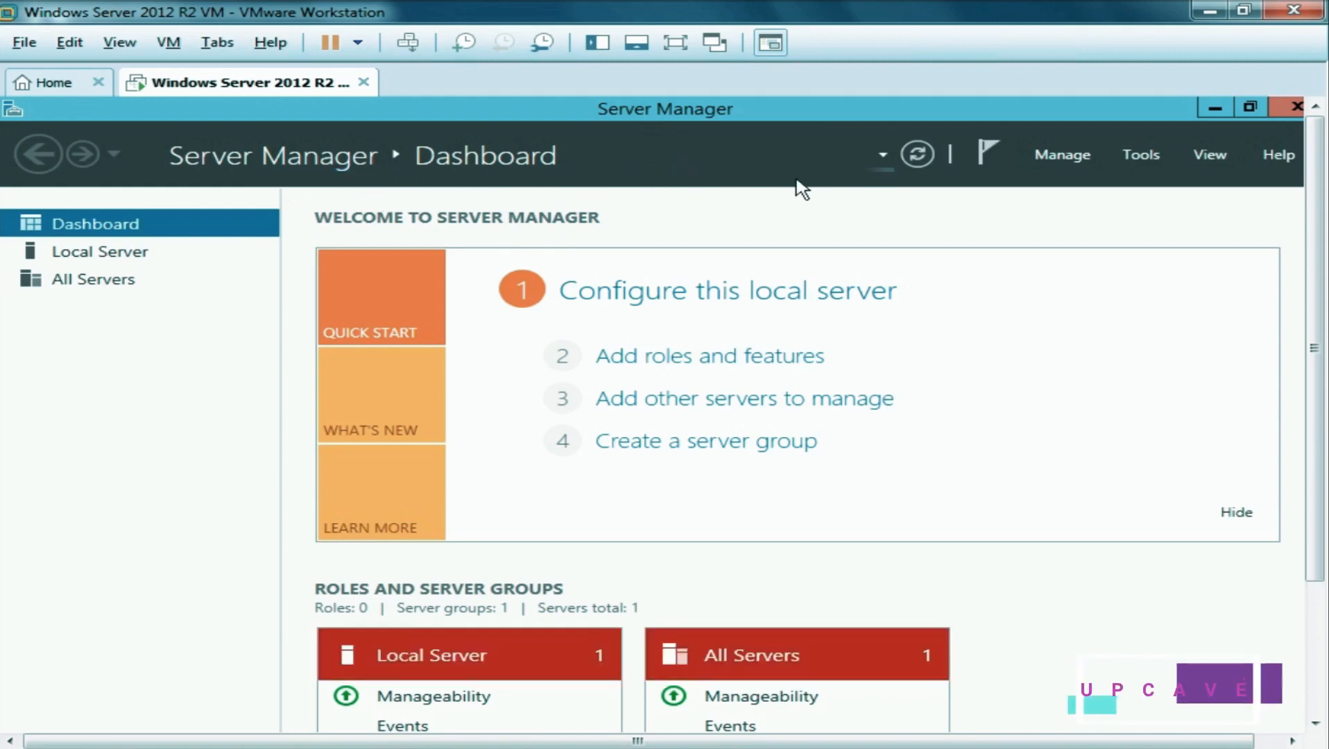
{"action": "left_click_drag", "start_coordinate": [1318, 323], "coordinate": [1322, 455]}
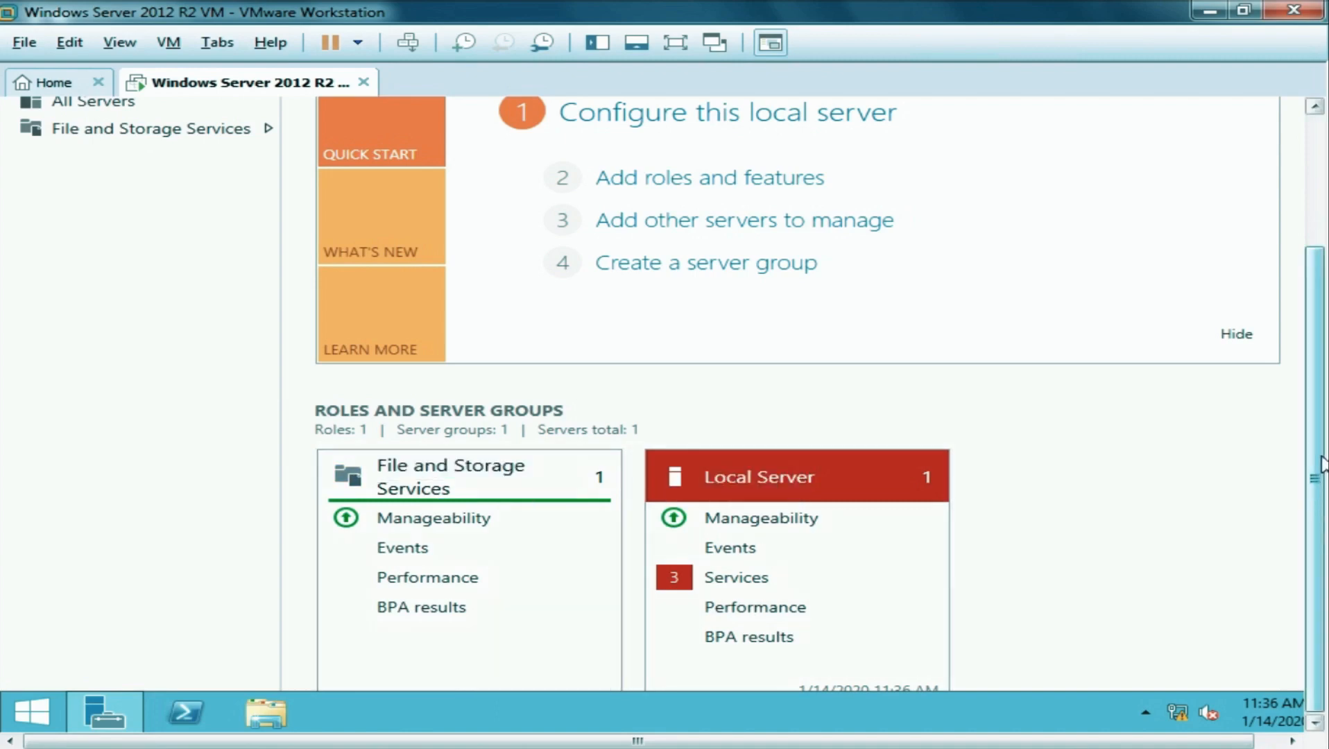
{"action": "left_click_drag", "start_coordinate": [1319, 462], "coordinate": [1311, 307]}
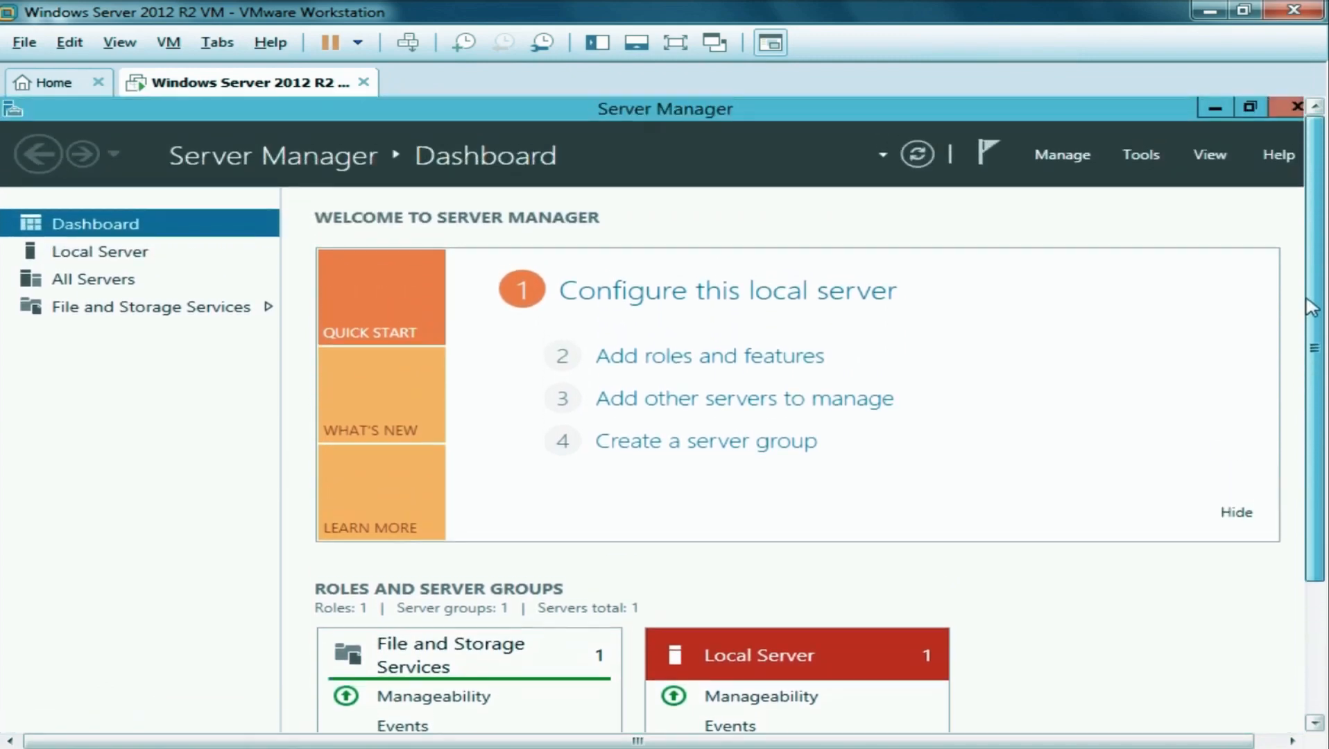
Review Local Server properties (WORKGROUP, 2 GB RAM, 60 GB disk) and scroll down to Events.
{"action": "left_click", "coordinate": [84, 255]}
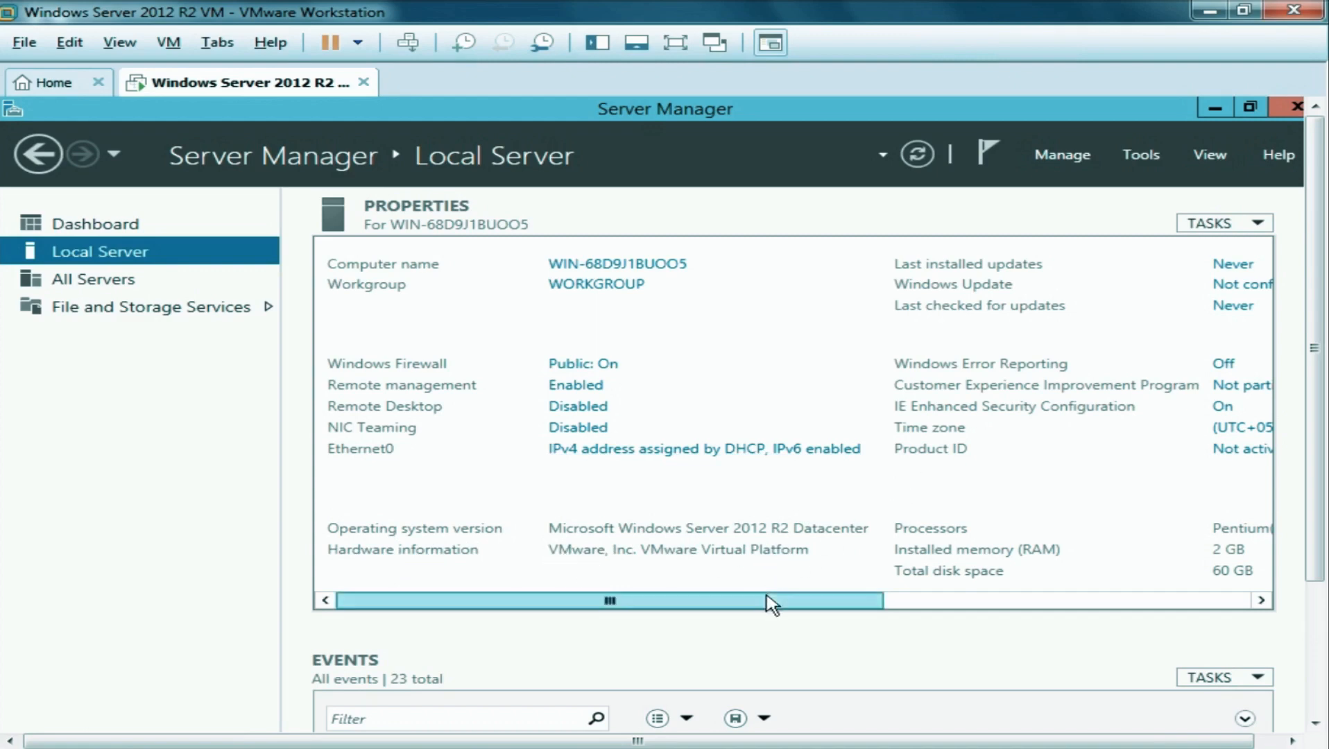
{"action": "left_click_drag", "start_coordinate": [791, 608], "coordinate": [990, 608]}
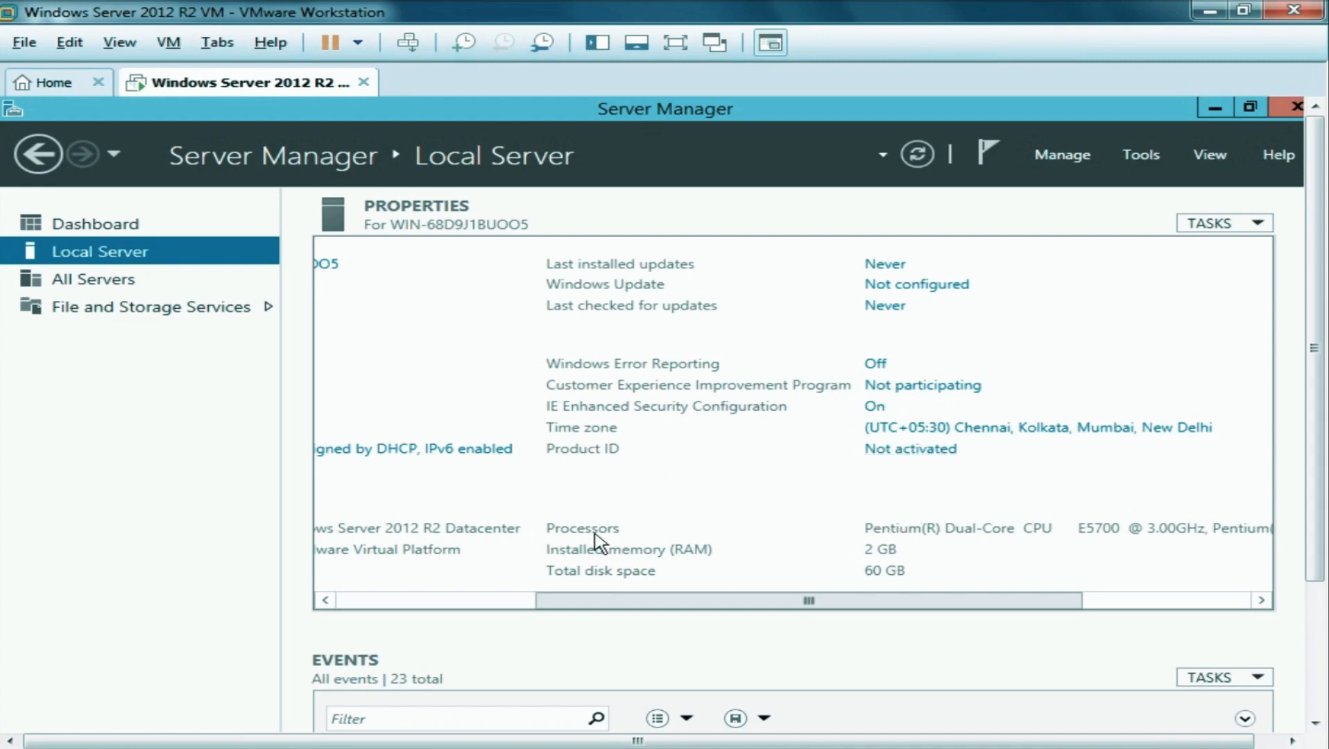
{"action": "left_click_drag", "start_coordinate": [781, 603], "coordinate": [919, 605]}
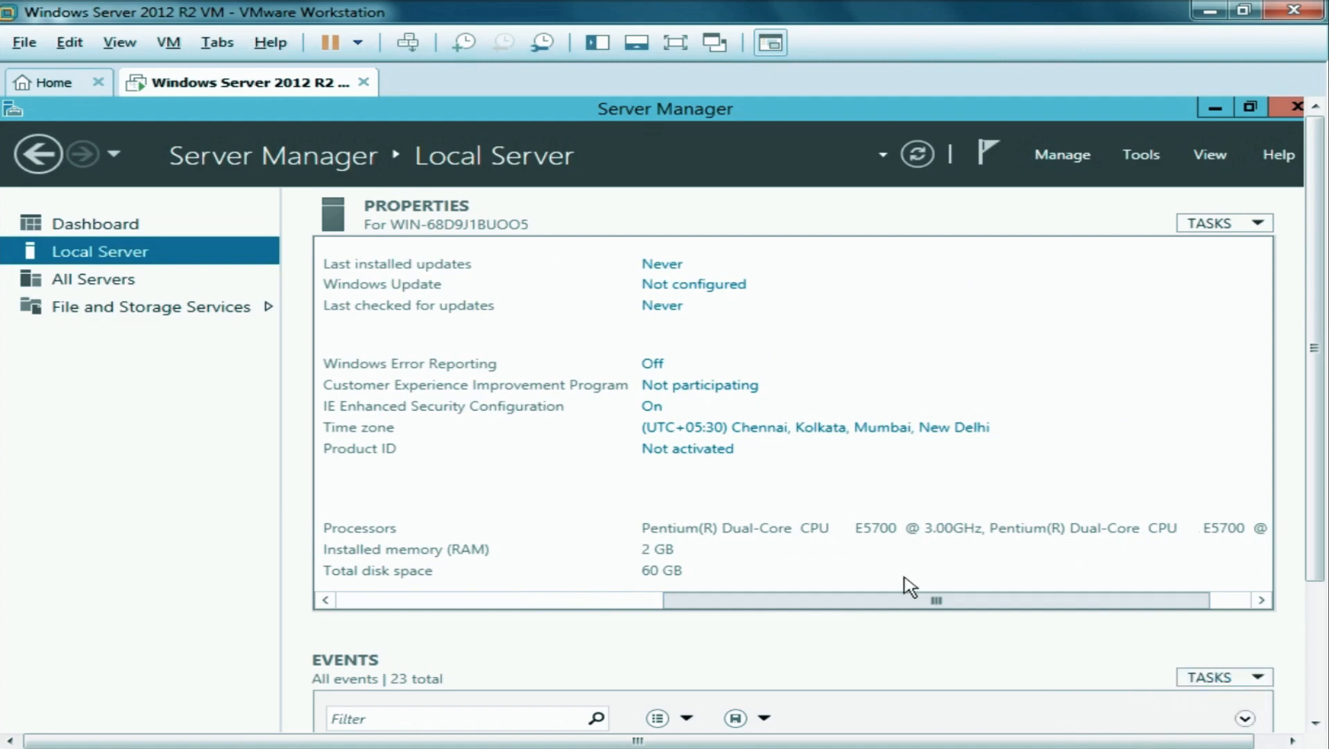
{"action": "left_click_drag", "start_coordinate": [869, 605], "coordinate": [955, 601]}
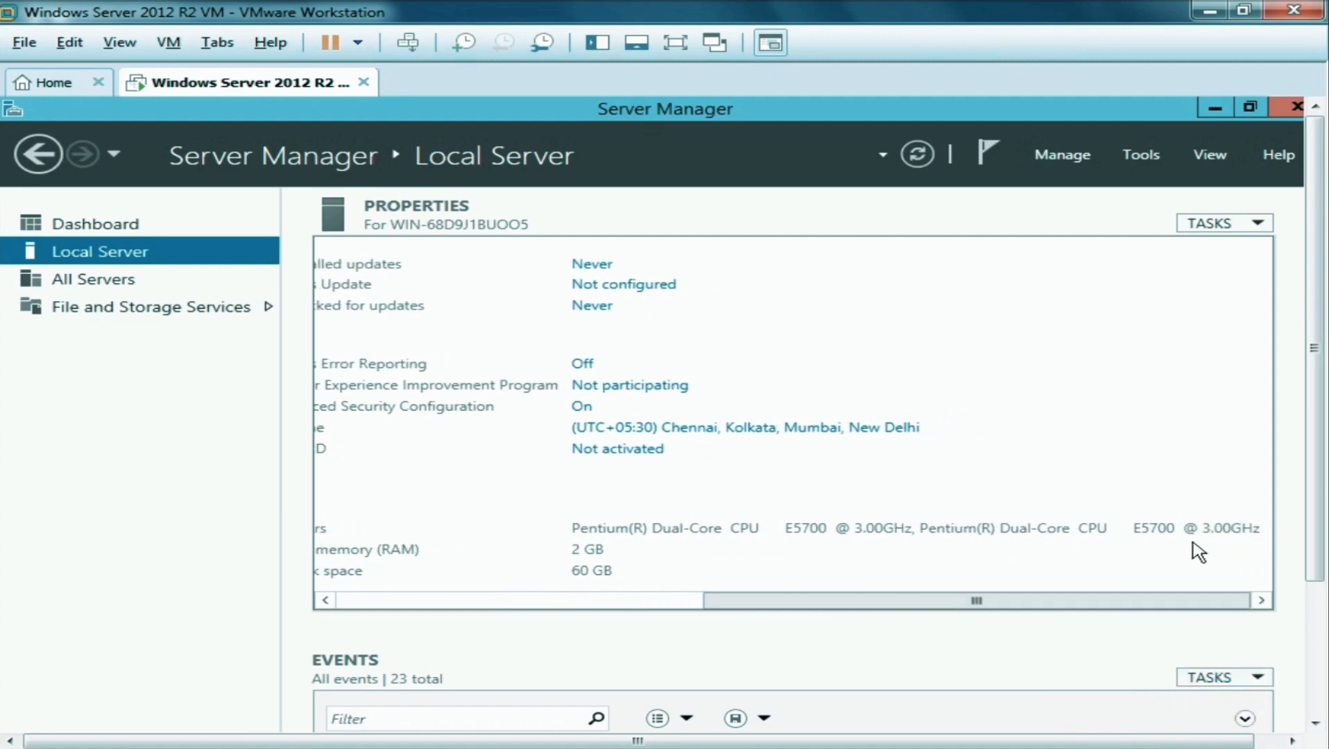
{"action": "left_click_drag", "start_coordinate": [796, 607], "coordinate": [671, 614]}
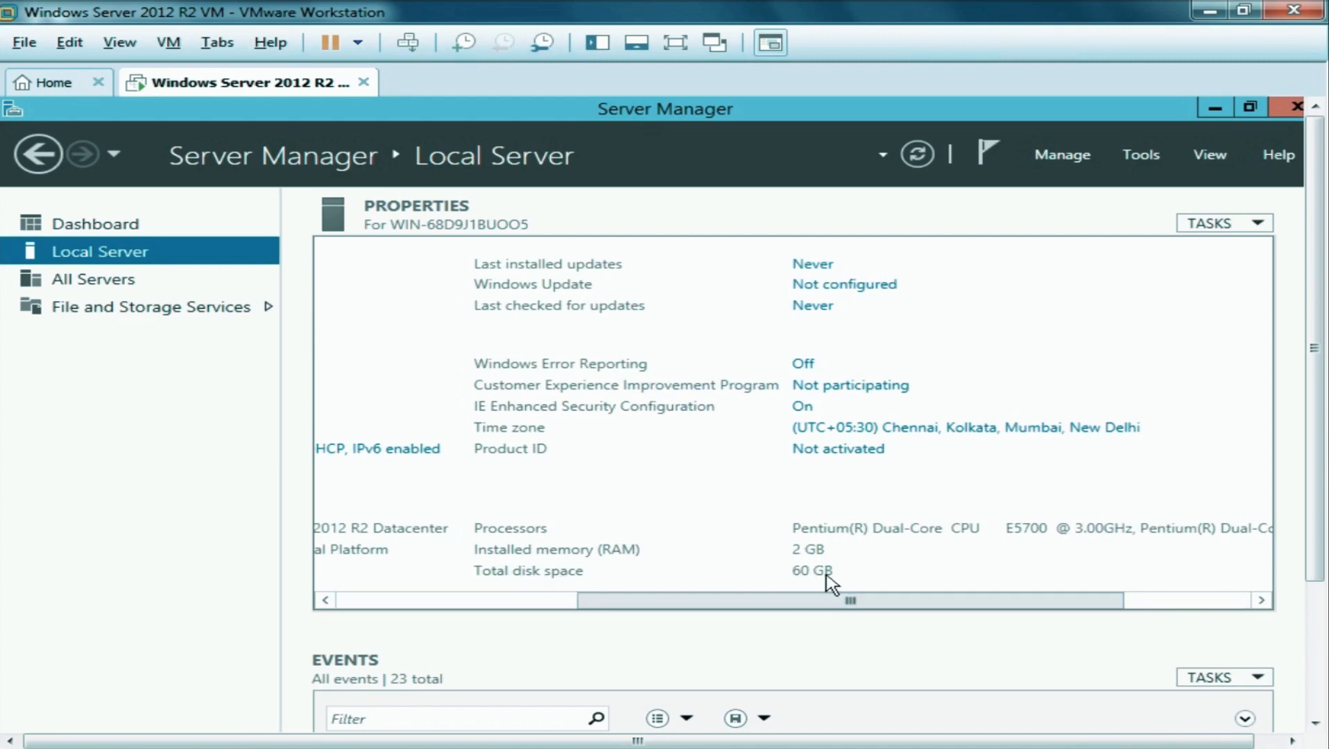
{"action": "left_click_drag", "start_coordinate": [697, 613], "coordinate": [399, 604]}
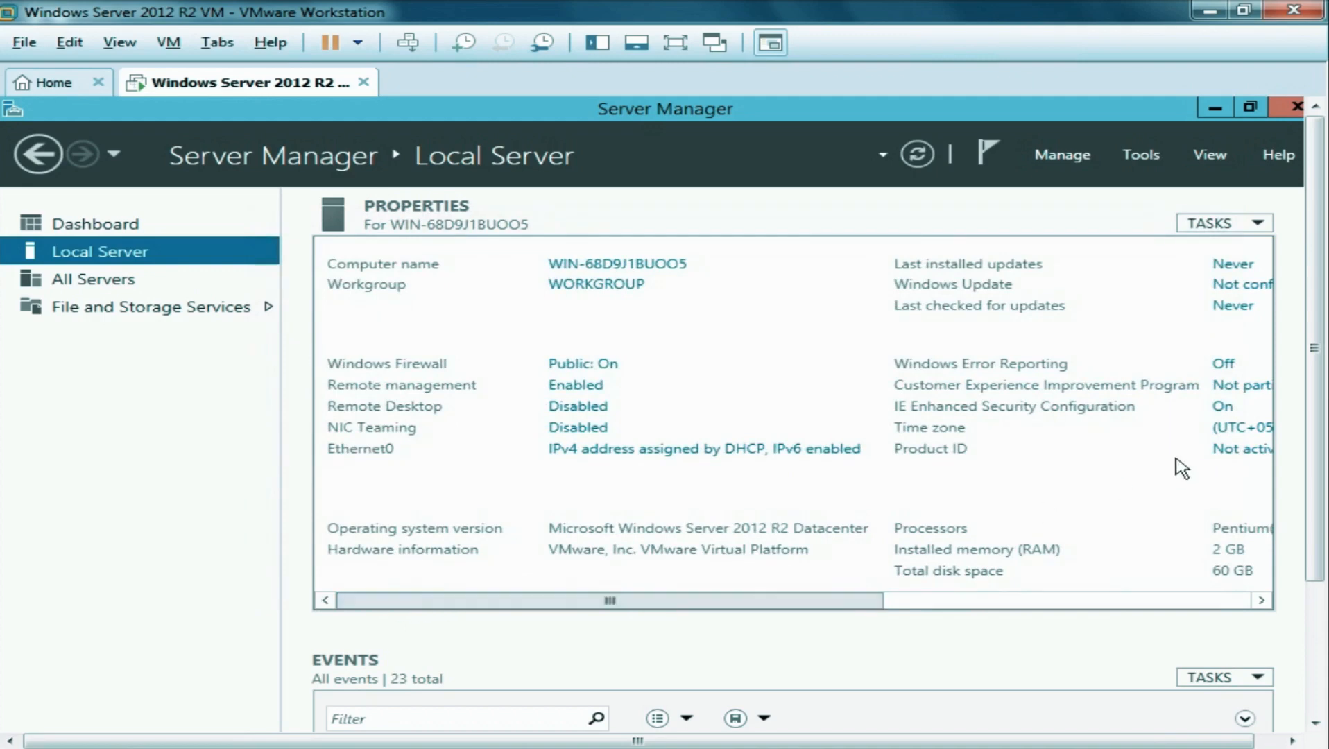
{"action": "left_click_drag", "start_coordinate": [1303, 358], "coordinate": [1315, 511]}
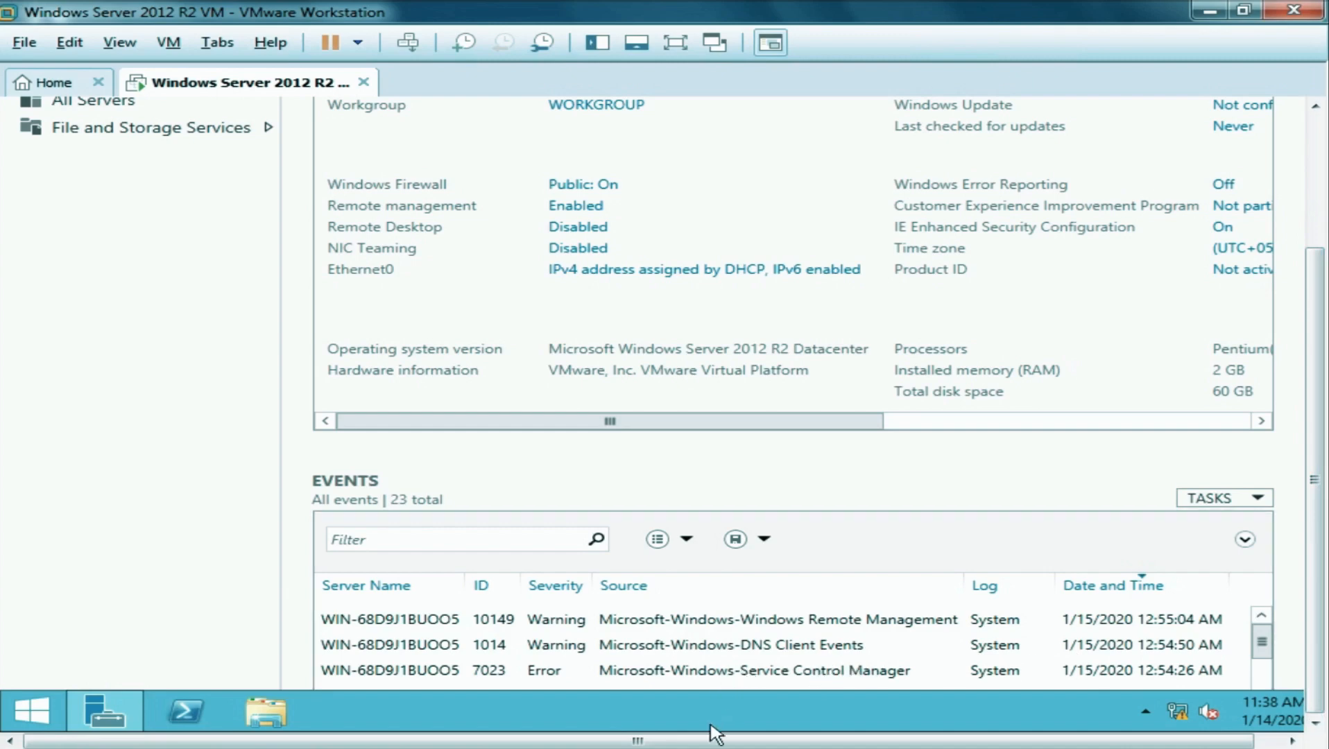
{"action": "left_click_drag", "start_coordinate": [712, 739], "coordinate": [788, 744]}
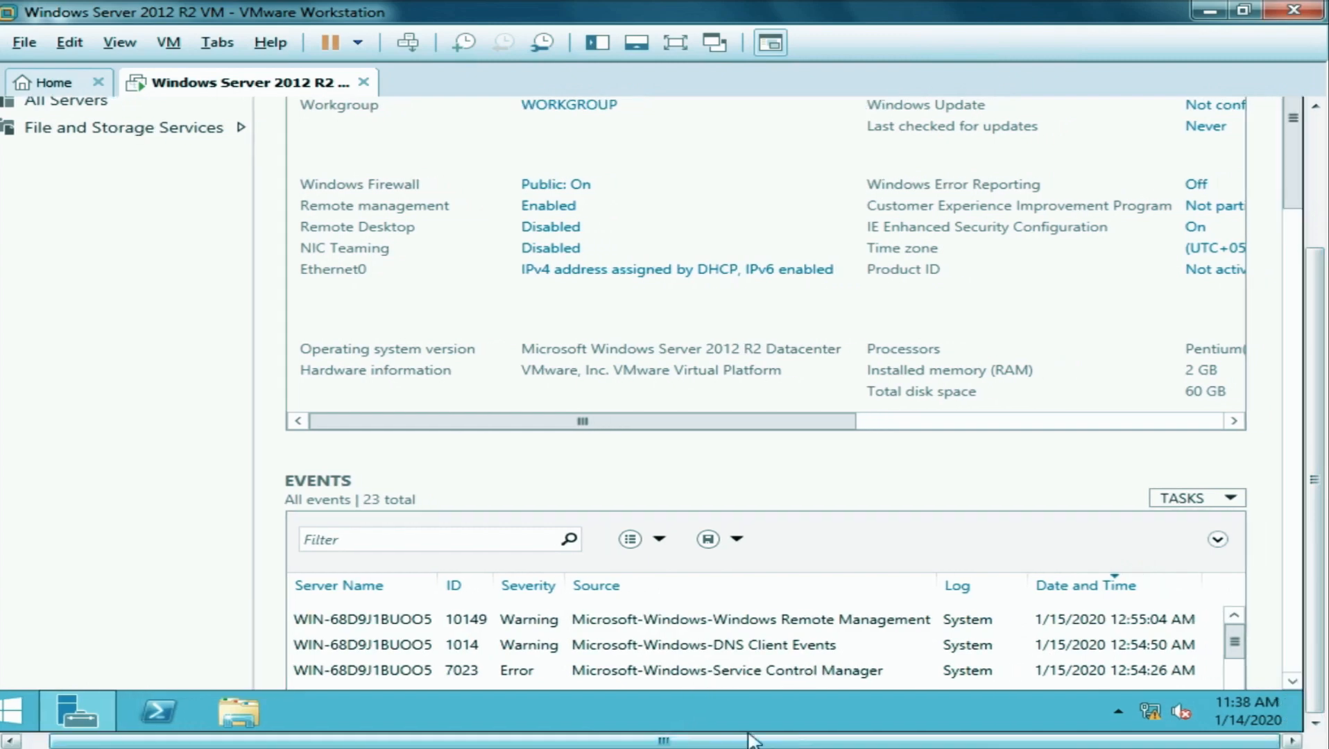
{"action": "left_click_drag", "start_coordinate": [1295, 218], "coordinate": [1283, 292]}
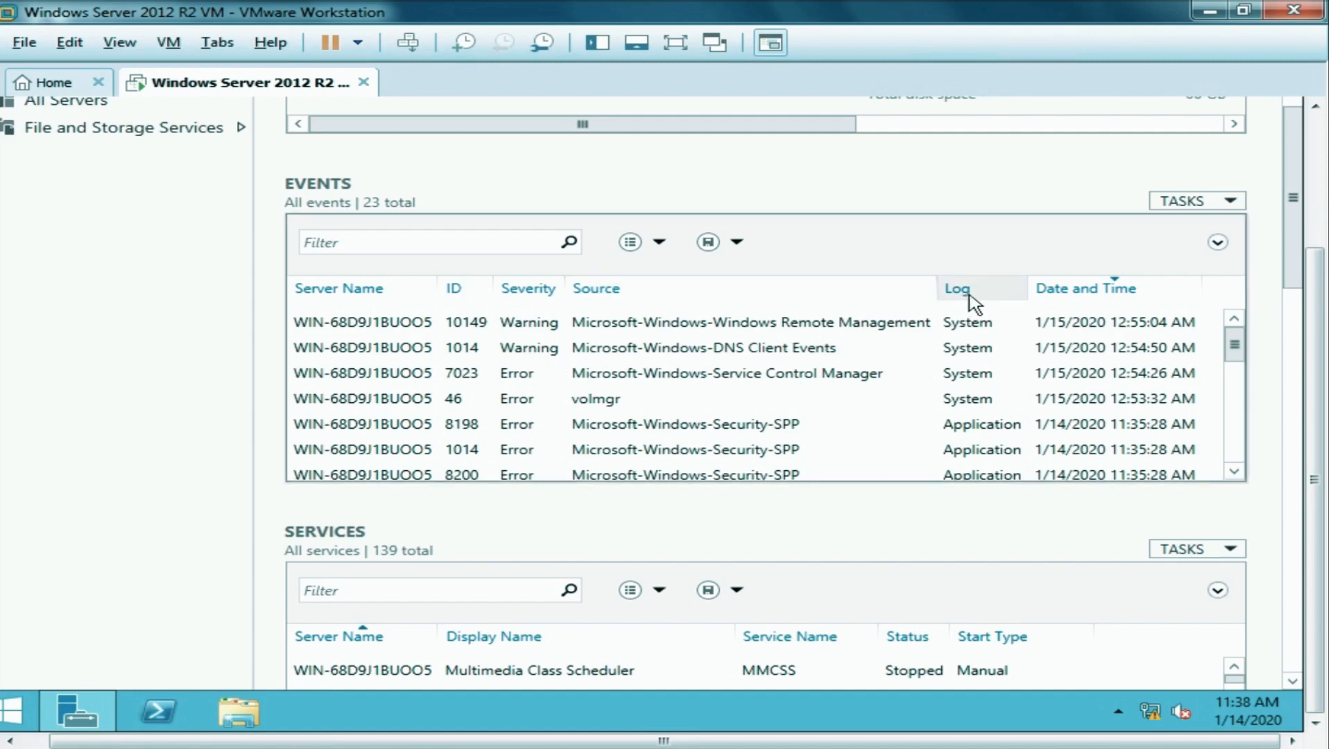
{"action": "left_click_drag", "start_coordinate": [1234, 347], "coordinate": [1225, 459]}
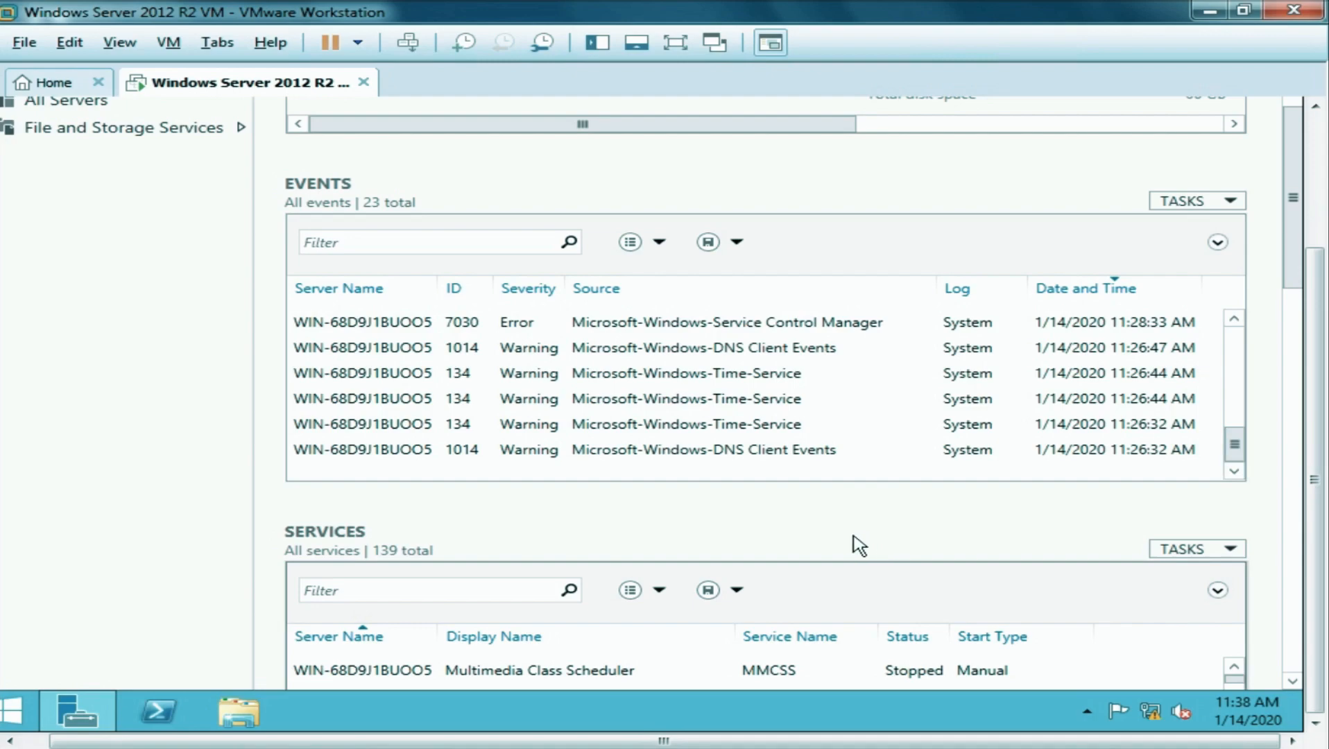
{"action": "left_click_drag", "start_coordinate": [1294, 287], "coordinate": [1296, 379]}
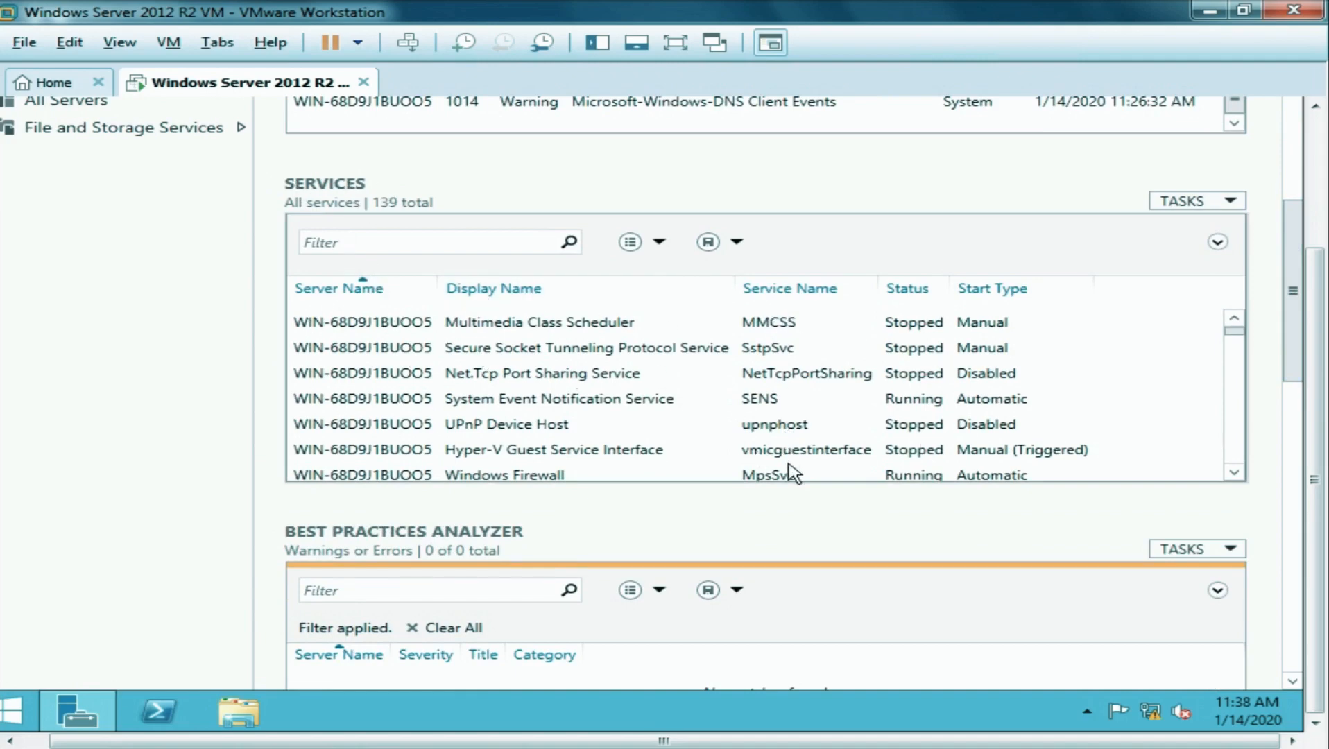
{"action": "left_click_drag", "start_coordinate": [1235, 338], "coordinate": [1242, 448]}
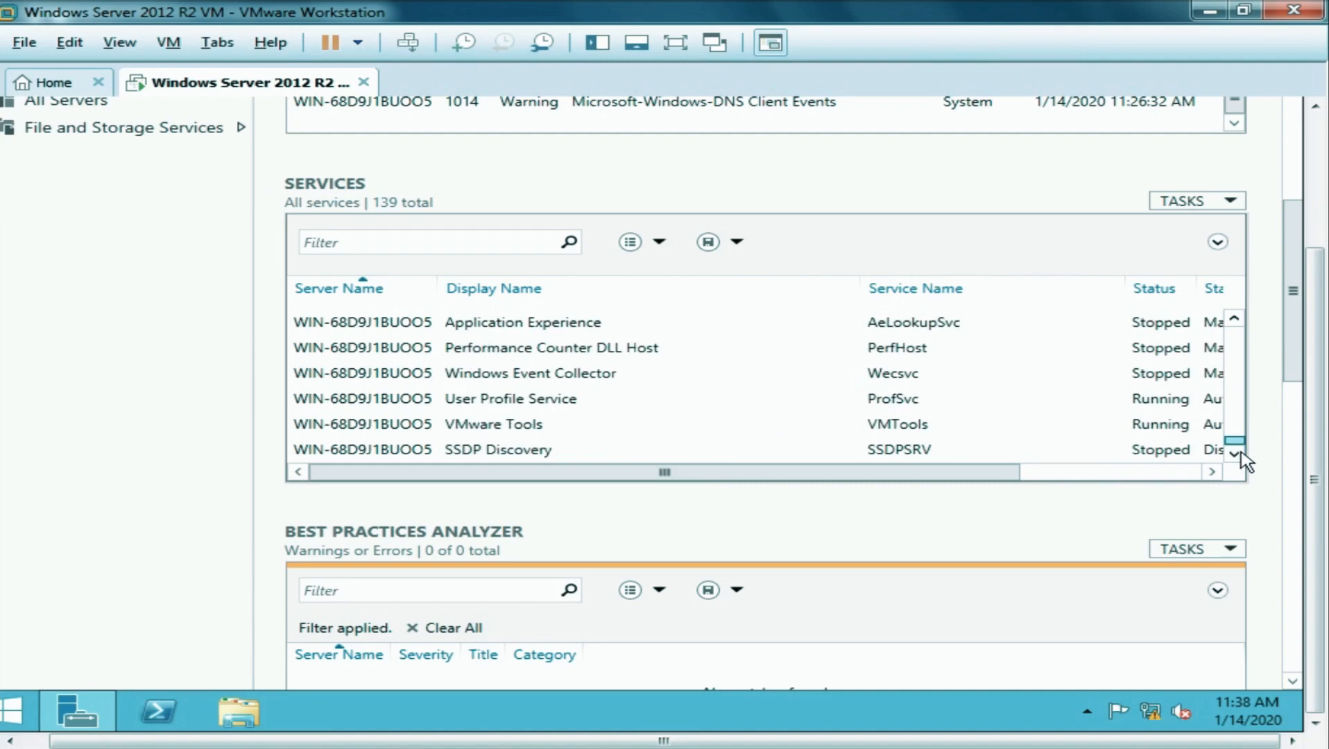
{"action": "left_click_drag", "start_coordinate": [1242, 454], "coordinate": [1242, 334]}
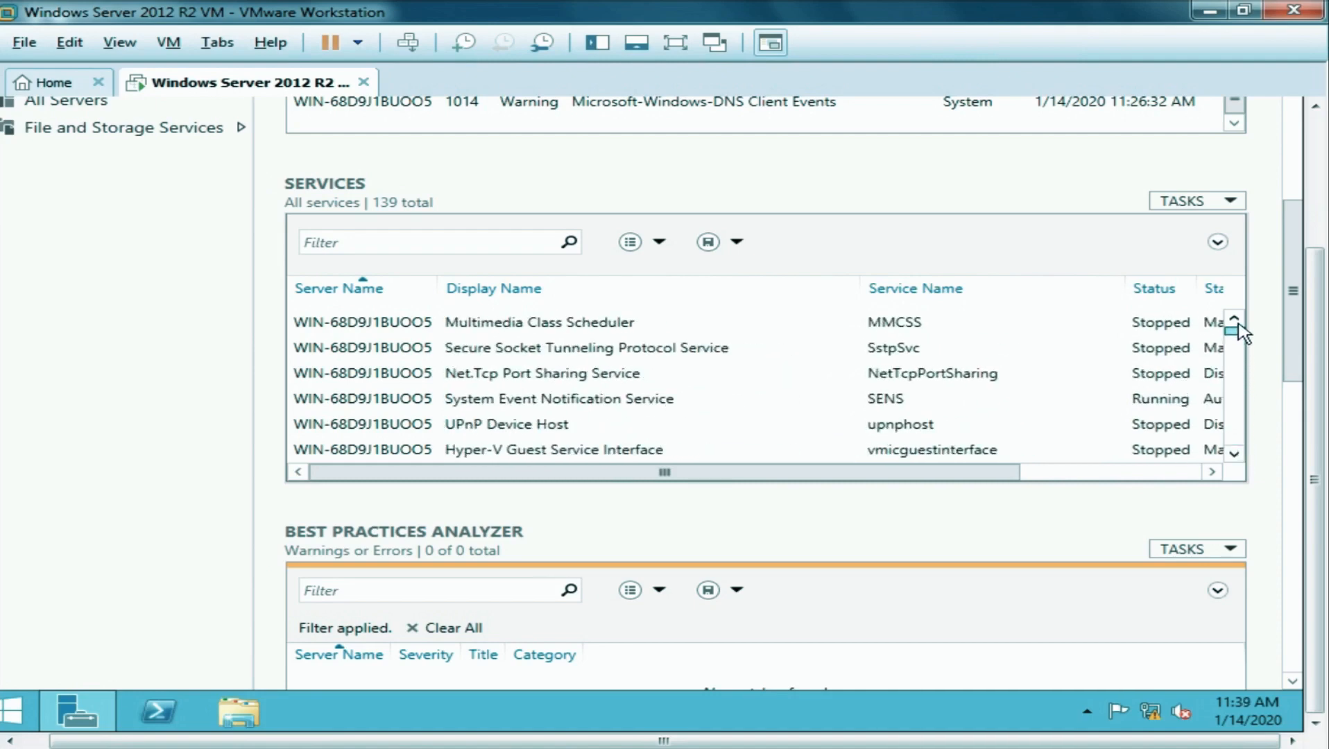
{"action": "left_click_drag", "start_coordinate": [1294, 366], "coordinate": [1297, 451]}
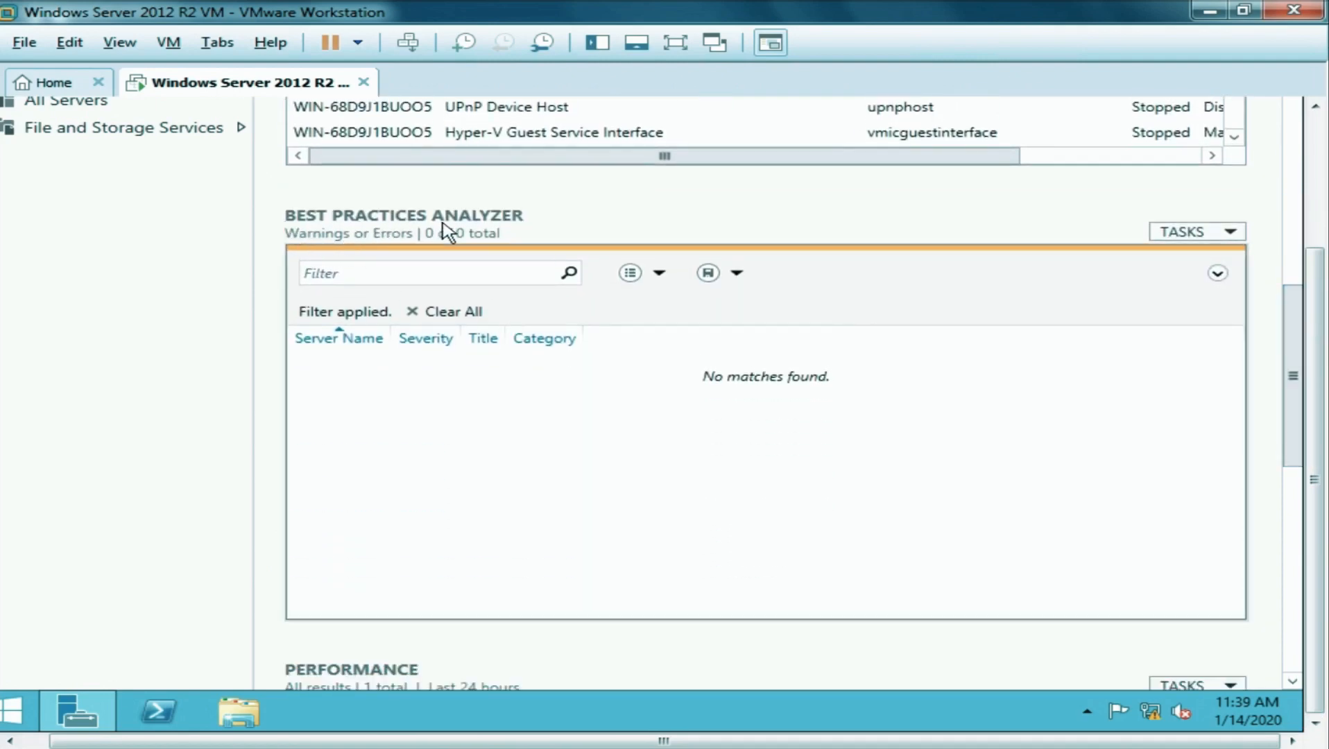
{"action": "left_click_drag", "start_coordinate": [1291, 383], "coordinate": [1295, 537]}
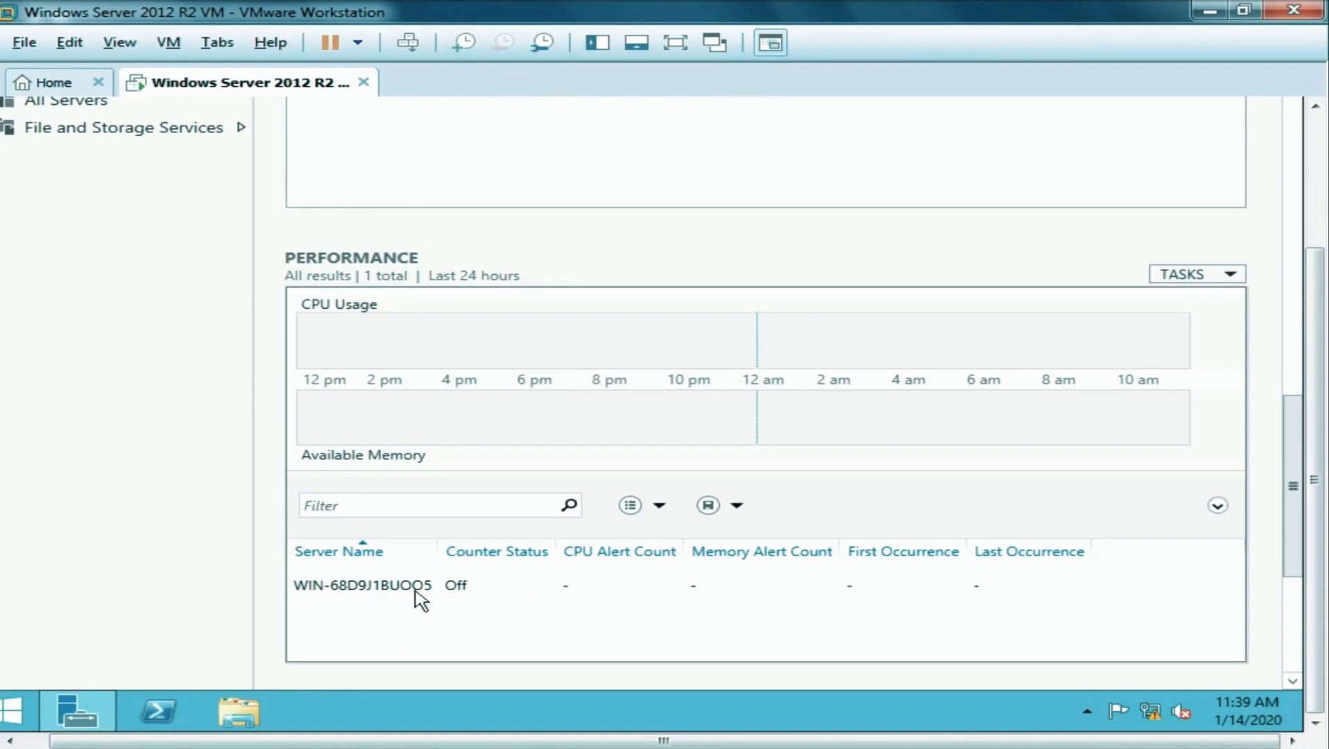
{"action": "left_click_drag", "start_coordinate": [1294, 489], "coordinate": [1284, 626]}
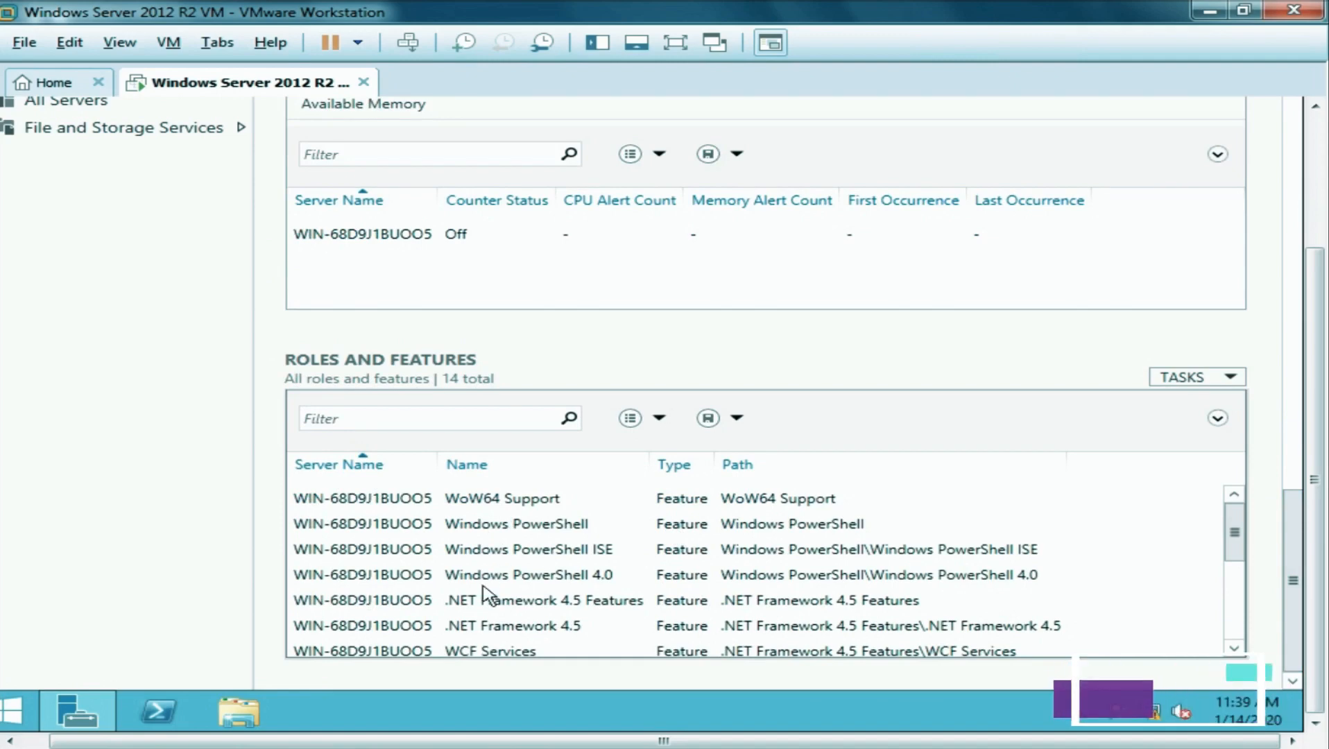
{"action": "left_click_drag", "start_coordinate": [1240, 555], "coordinate": [1235, 525]}
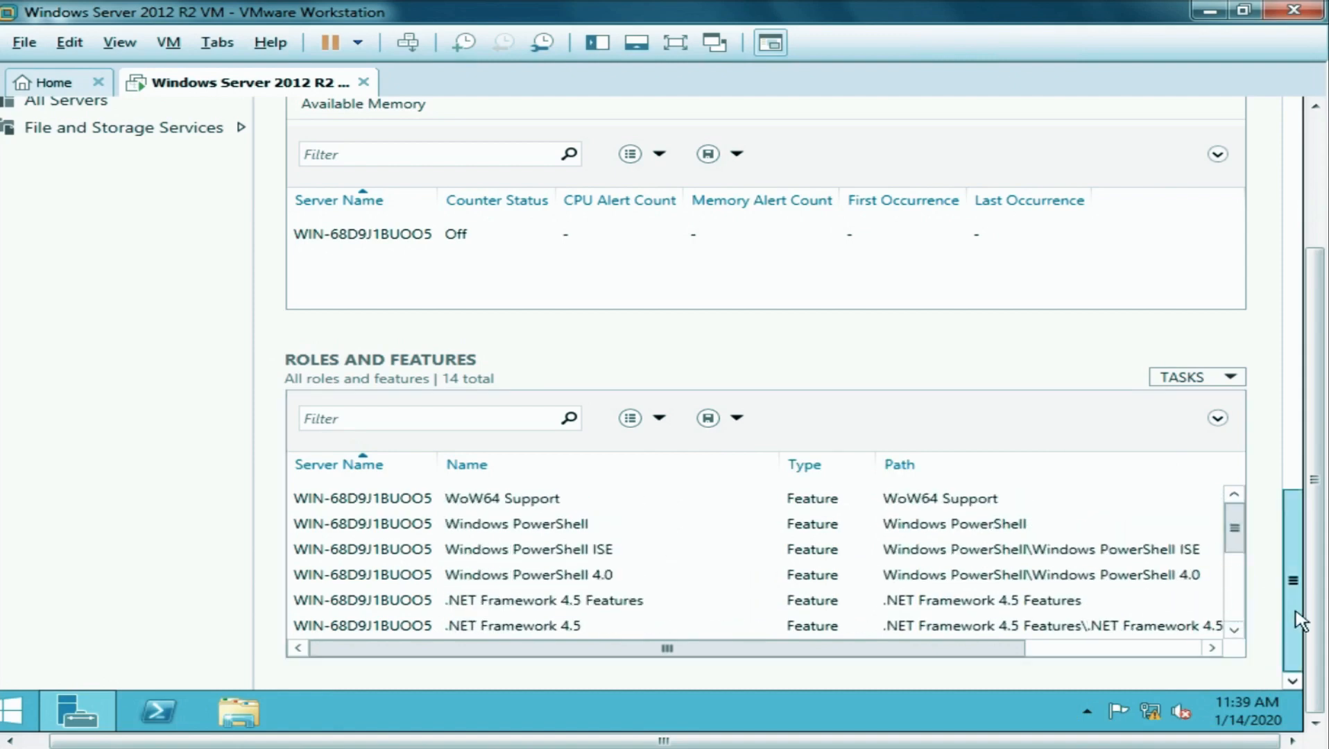
{"action": "left_click_drag", "start_coordinate": [1298, 596], "coordinate": [1285, 128]}
{"action": "left_click_drag", "start_coordinate": [1315, 259], "coordinate": [1319, 118]}
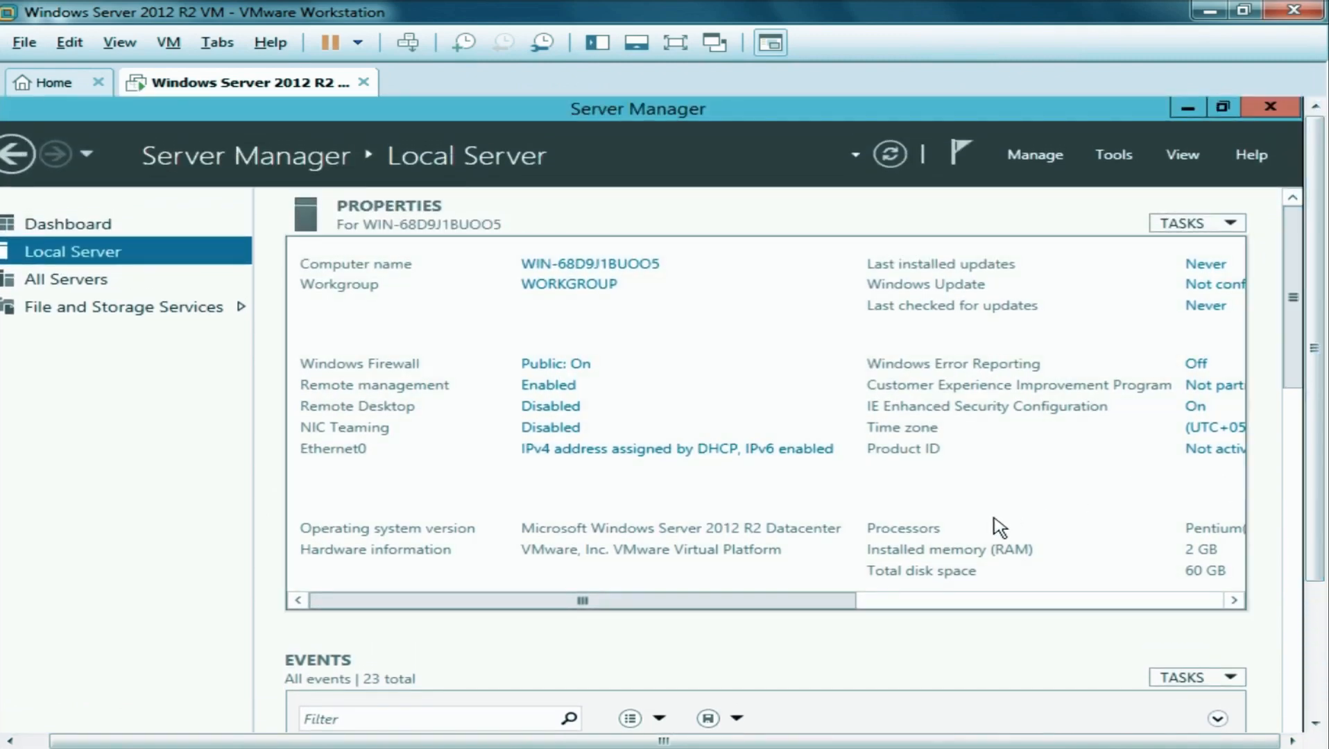
Close Server Manager in the guest.
{"action": "left_click", "coordinate": [1264, 111]}
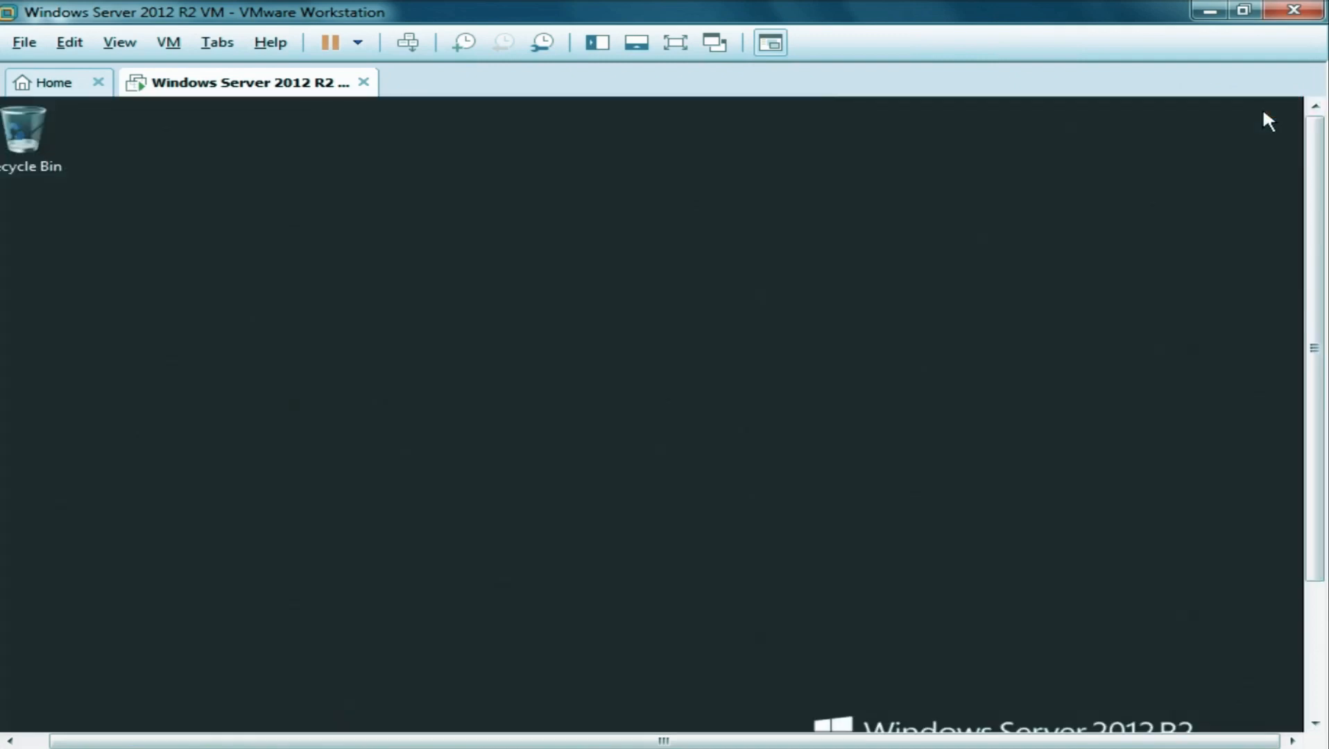
{"action": "left_click_drag", "start_coordinate": [1305, 350], "coordinate": [1305, 478]}
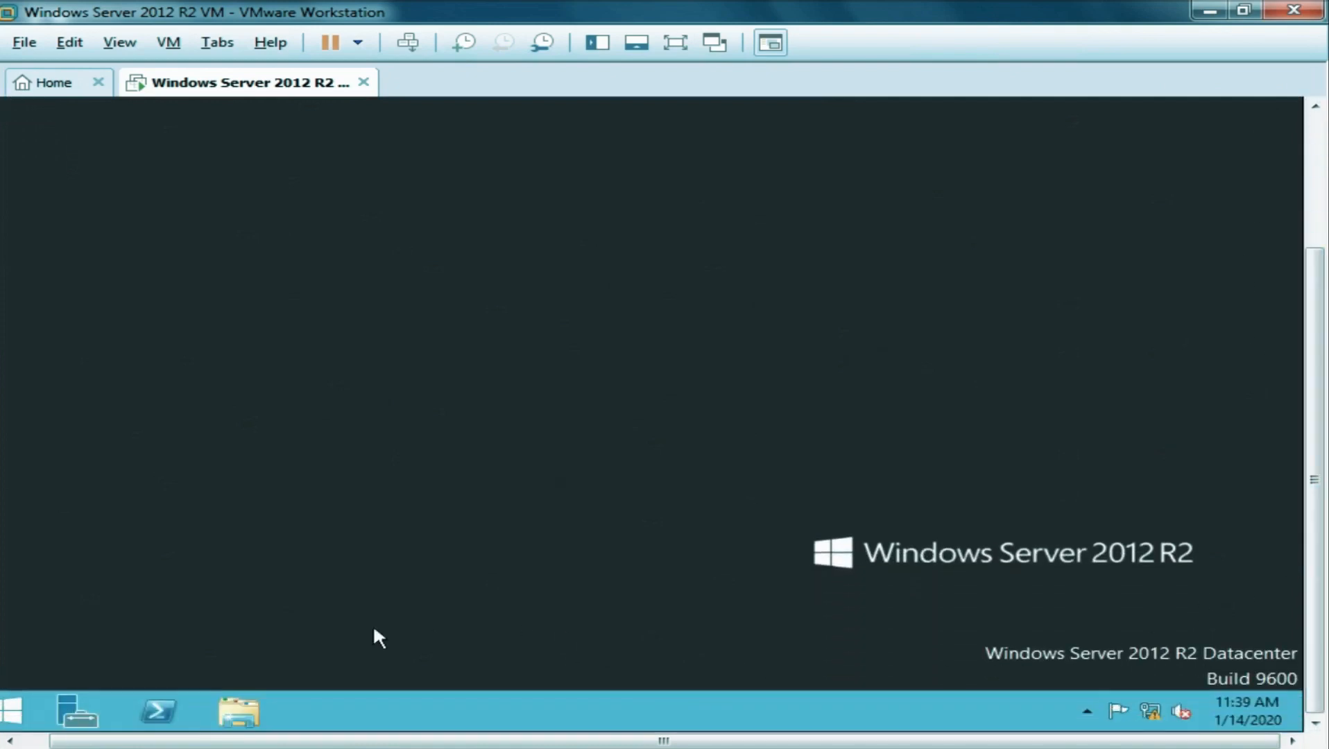
{"action": "left_click_drag", "start_coordinate": [171, 743], "coordinate": [108, 743]}
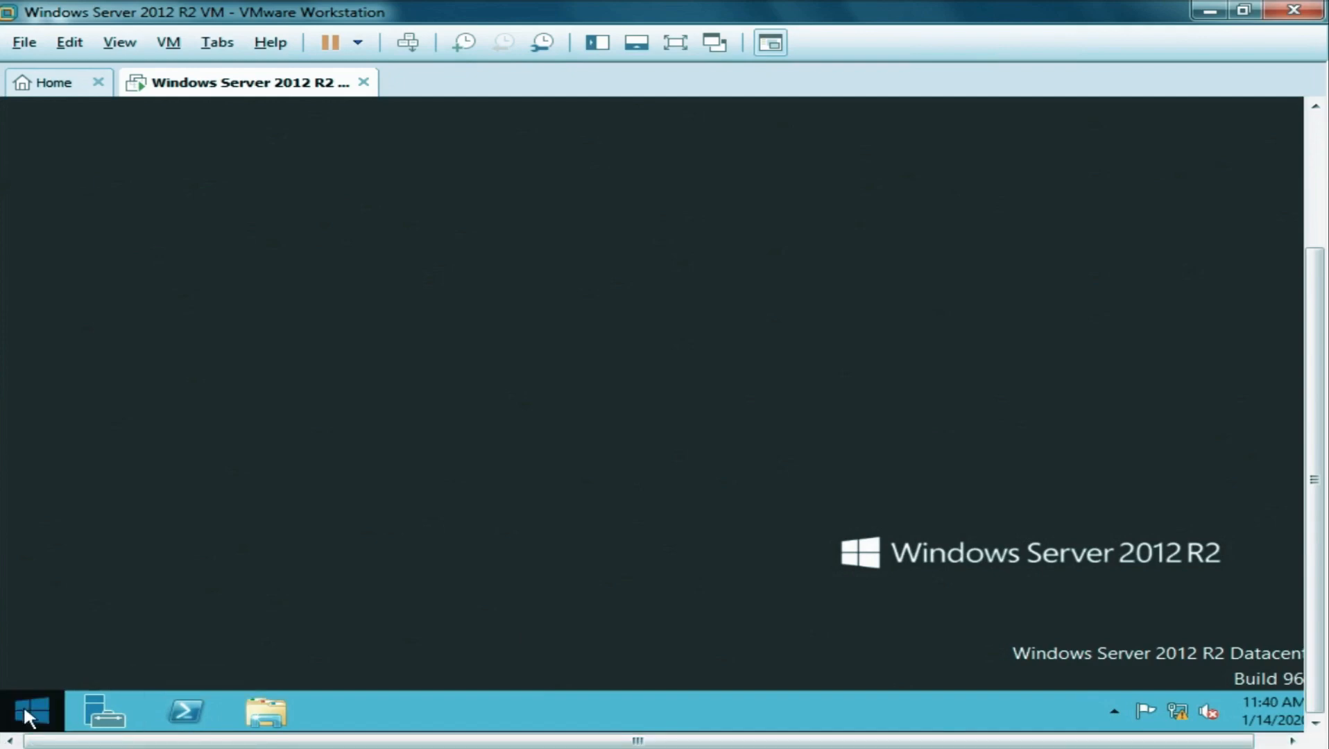
Check the Start button's Shut down or sign out menu, then dismiss it without shutting down.
{"action": "right_click", "coordinate": [22, 704]}
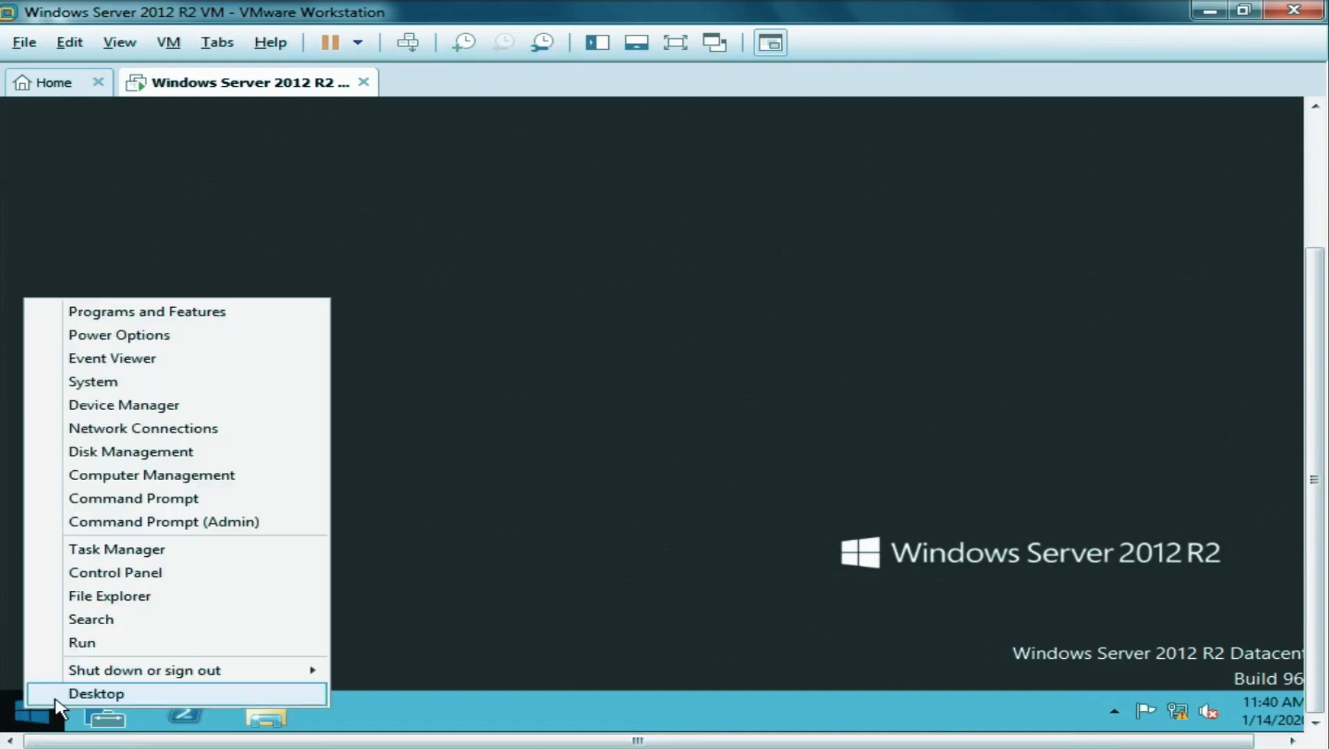
{"action": "mouse_move", "coordinate": [156, 682]}
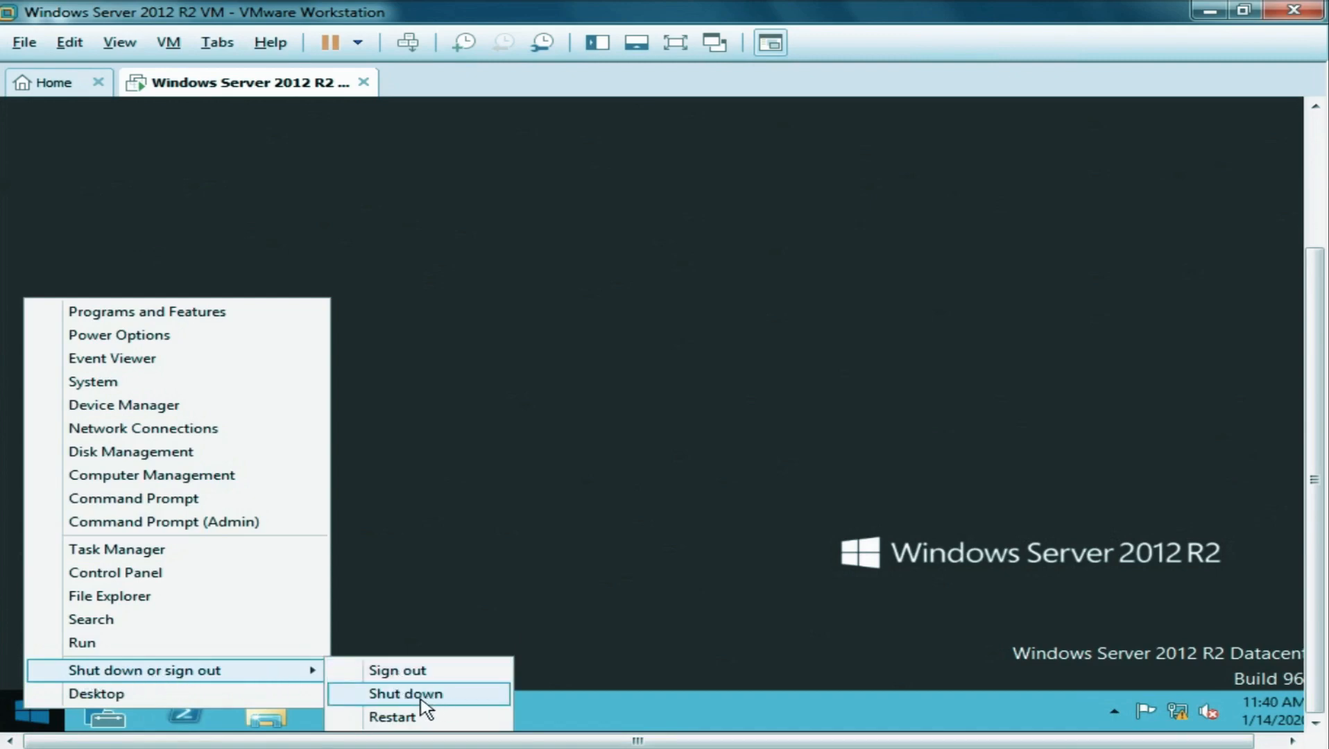
{"action": "left_click", "coordinate": [665, 586]}
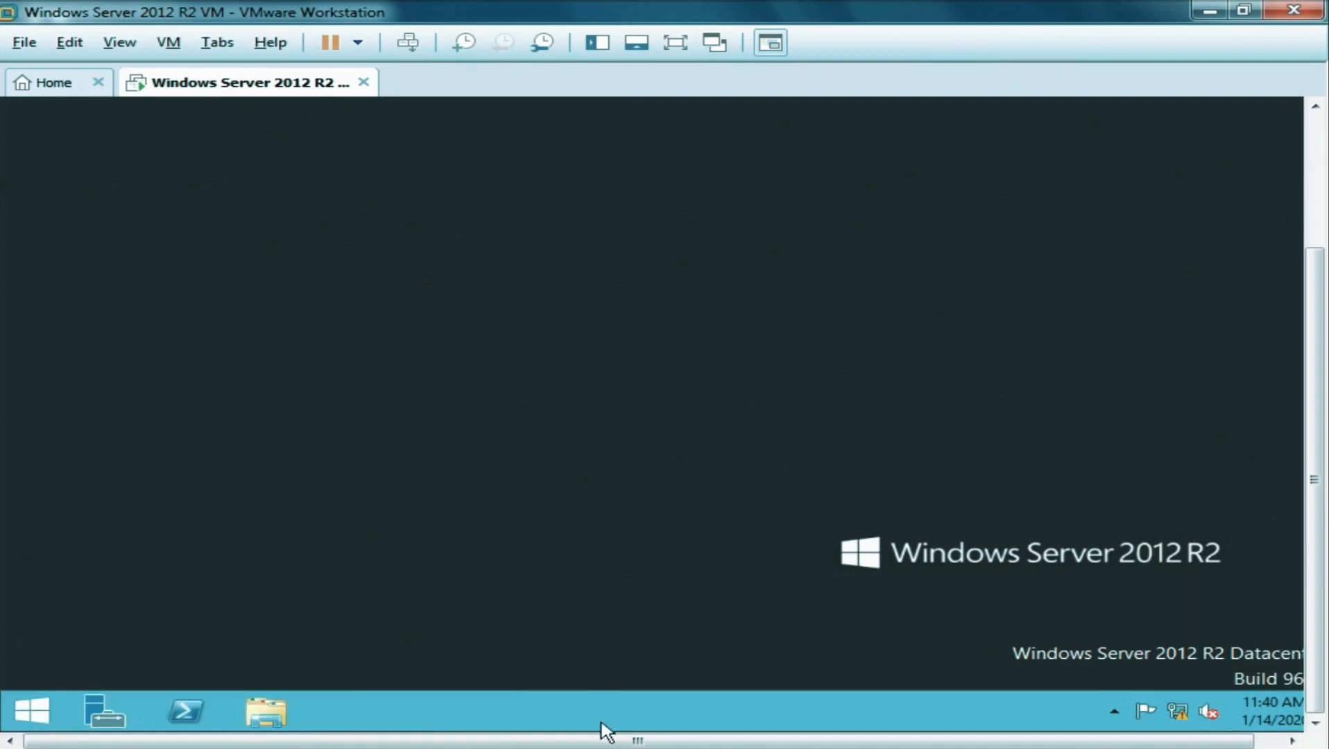
{"action": "left_click_drag", "start_coordinate": [601, 739], "coordinate": [628, 740]}
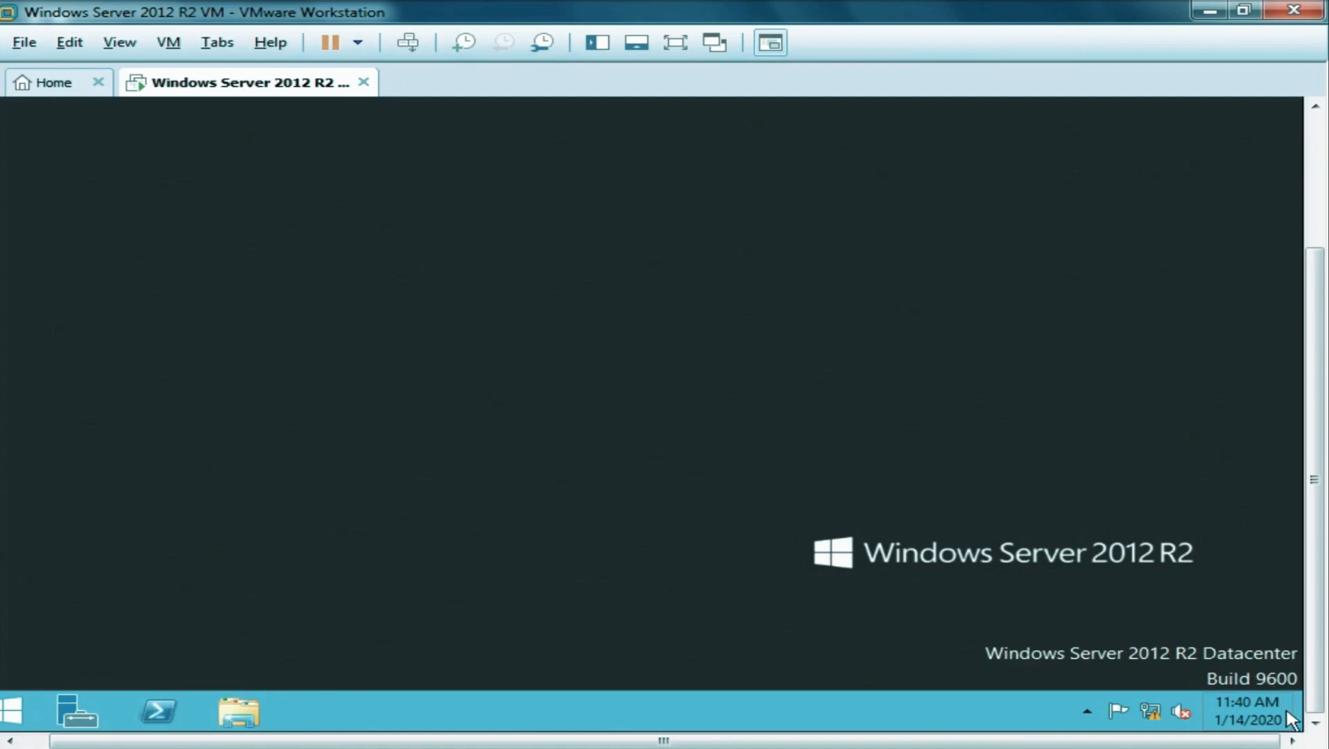
Shut down the guest through Settings > Power > Shut down, giving Other (Planned) as the reason.
{"action": "mouse_move", "coordinate": [1299, 733]}
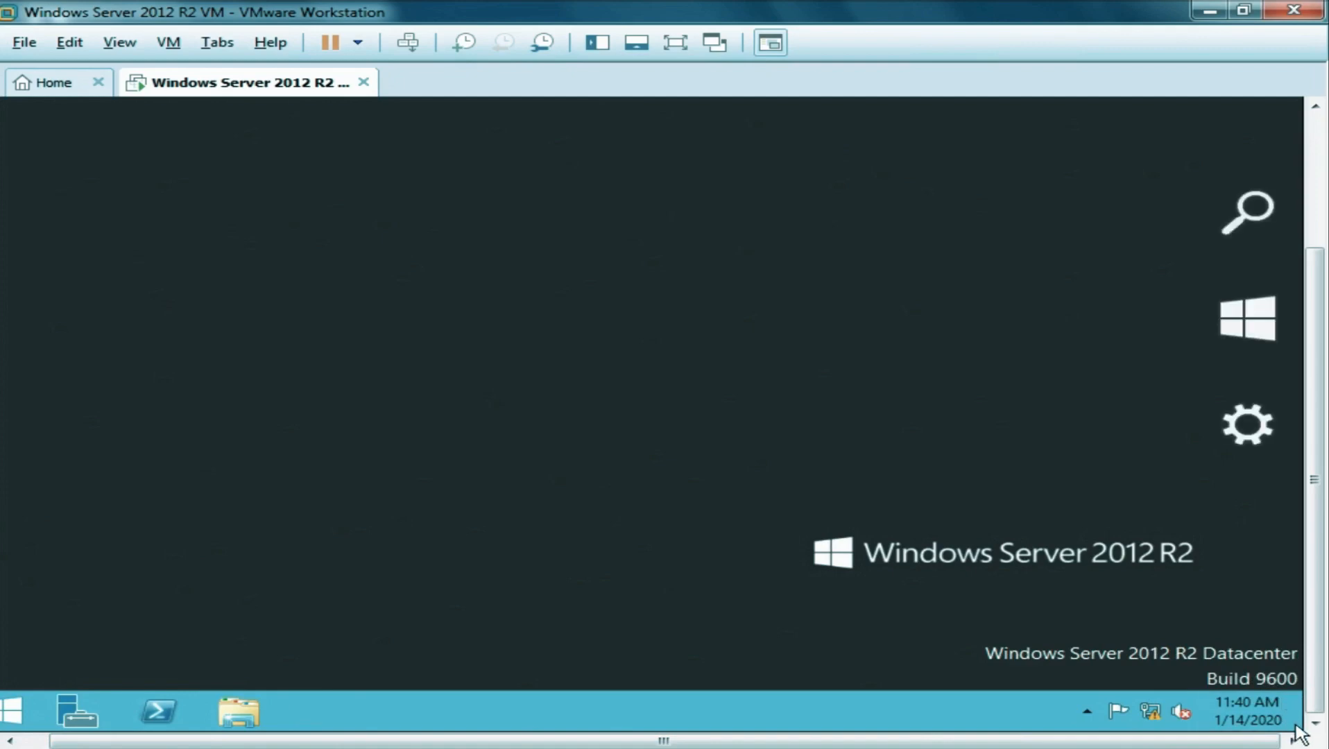
{"action": "mouse_move", "coordinate": [1253, 466]}
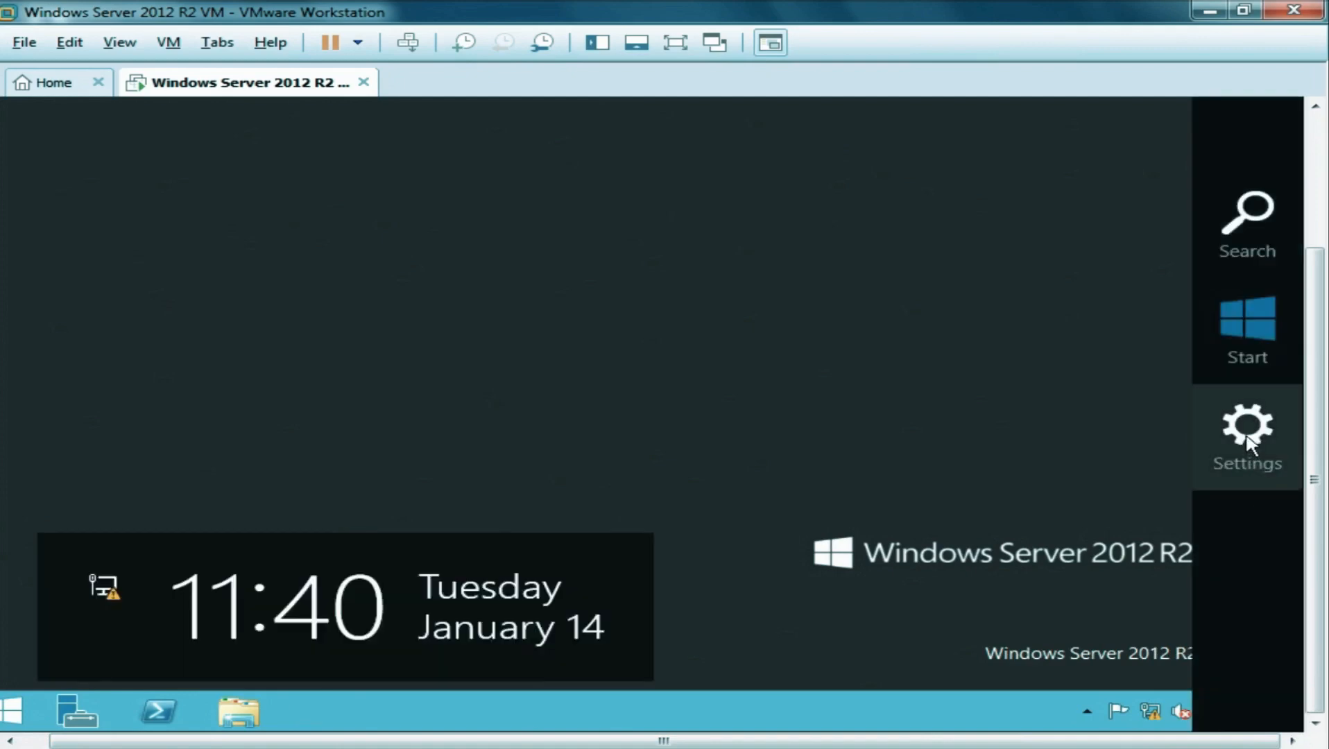
{"action": "left_click", "coordinate": [1248, 444]}
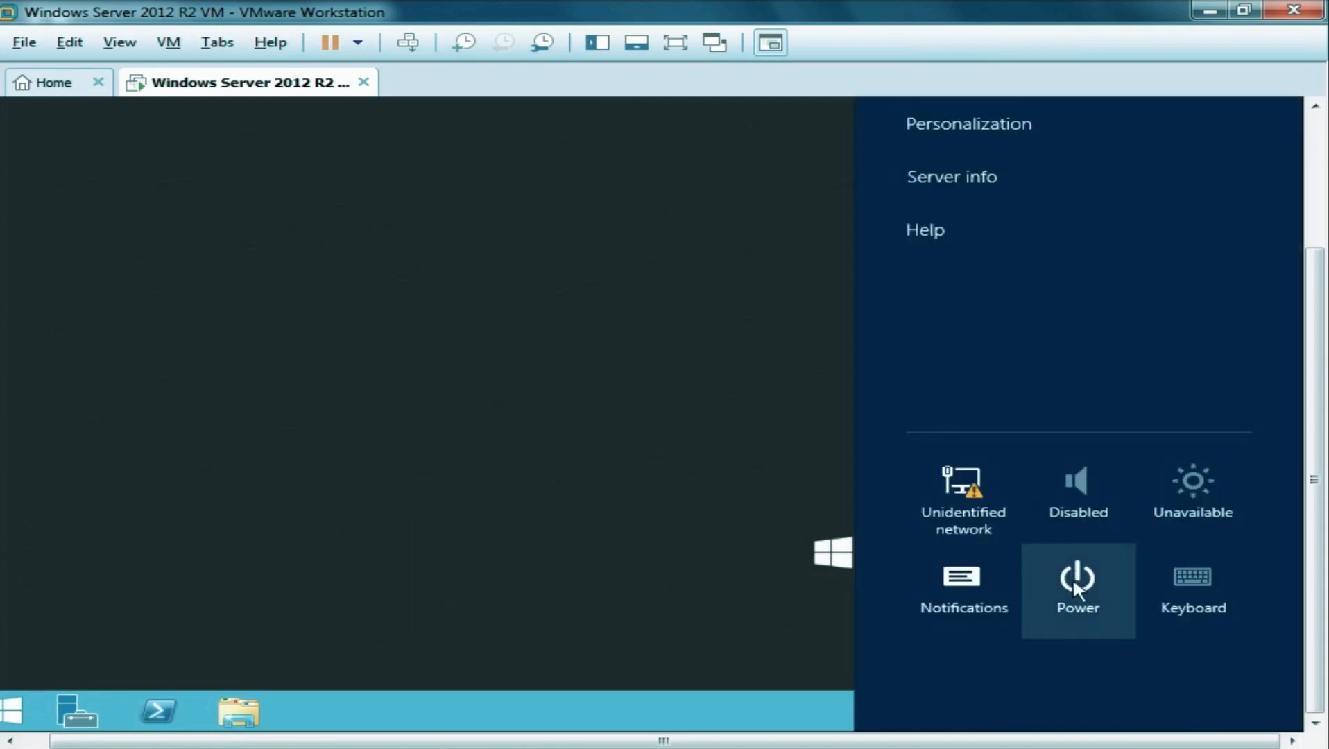
{"action": "left_click", "coordinate": [1073, 586]}
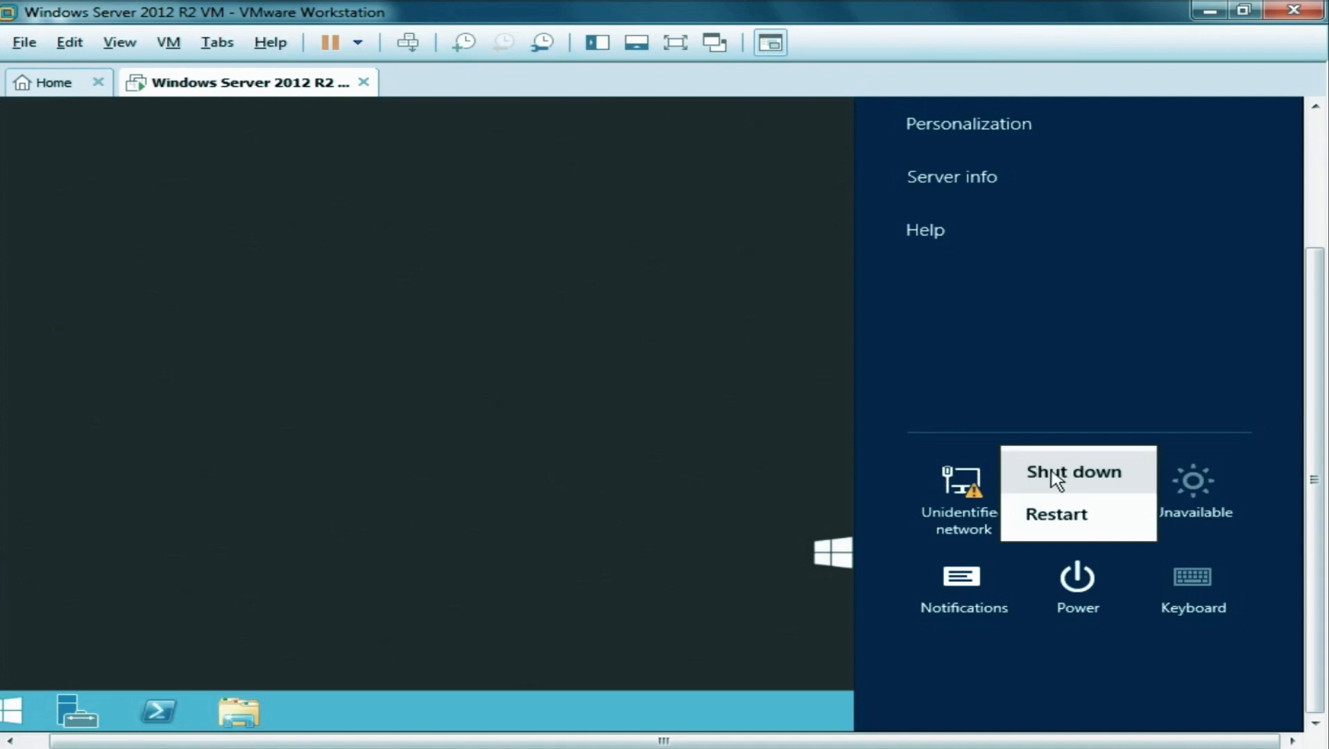
{"action": "left_click", "coordinate": [1075, 477]}
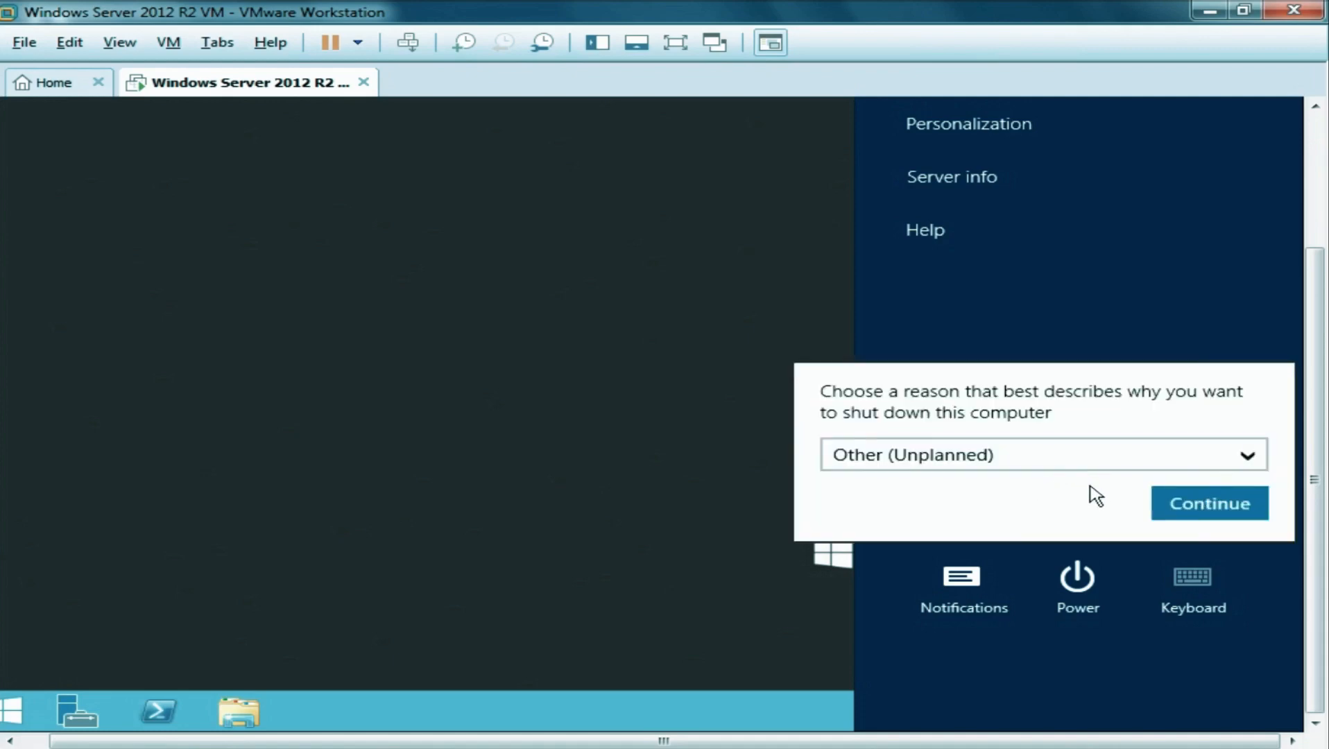
{"action": "left_click", "coordinate": [1166, 459]}
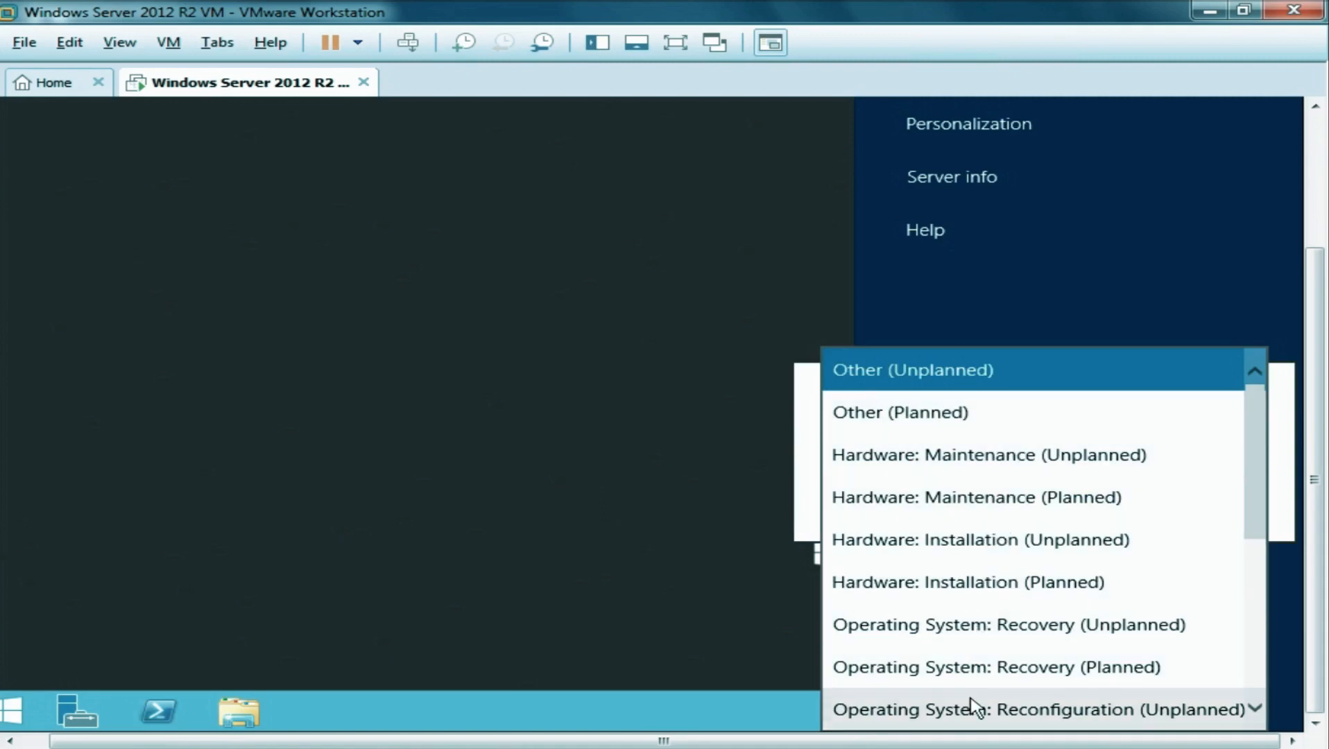
{"action": "left_click", "coordinate": [920, 444]}
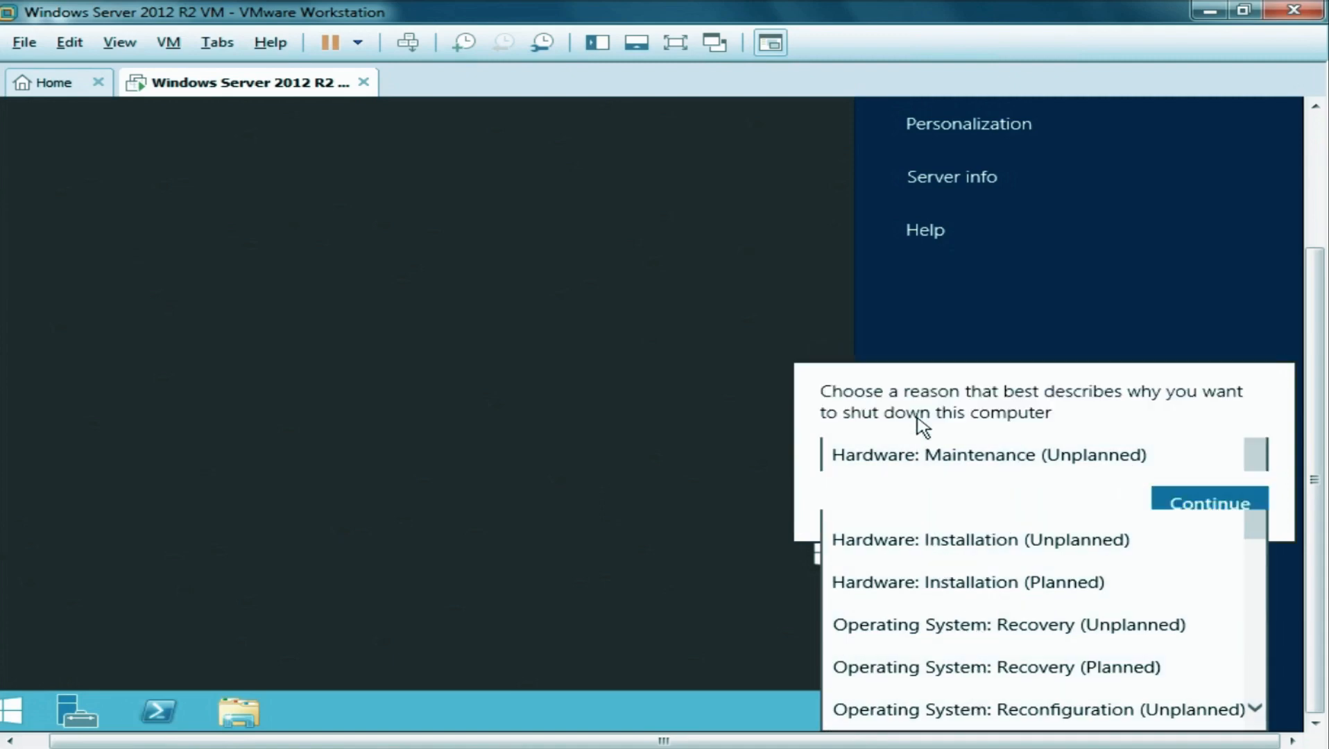
{"action": "left_click", "coordinate": [1183, 512]}
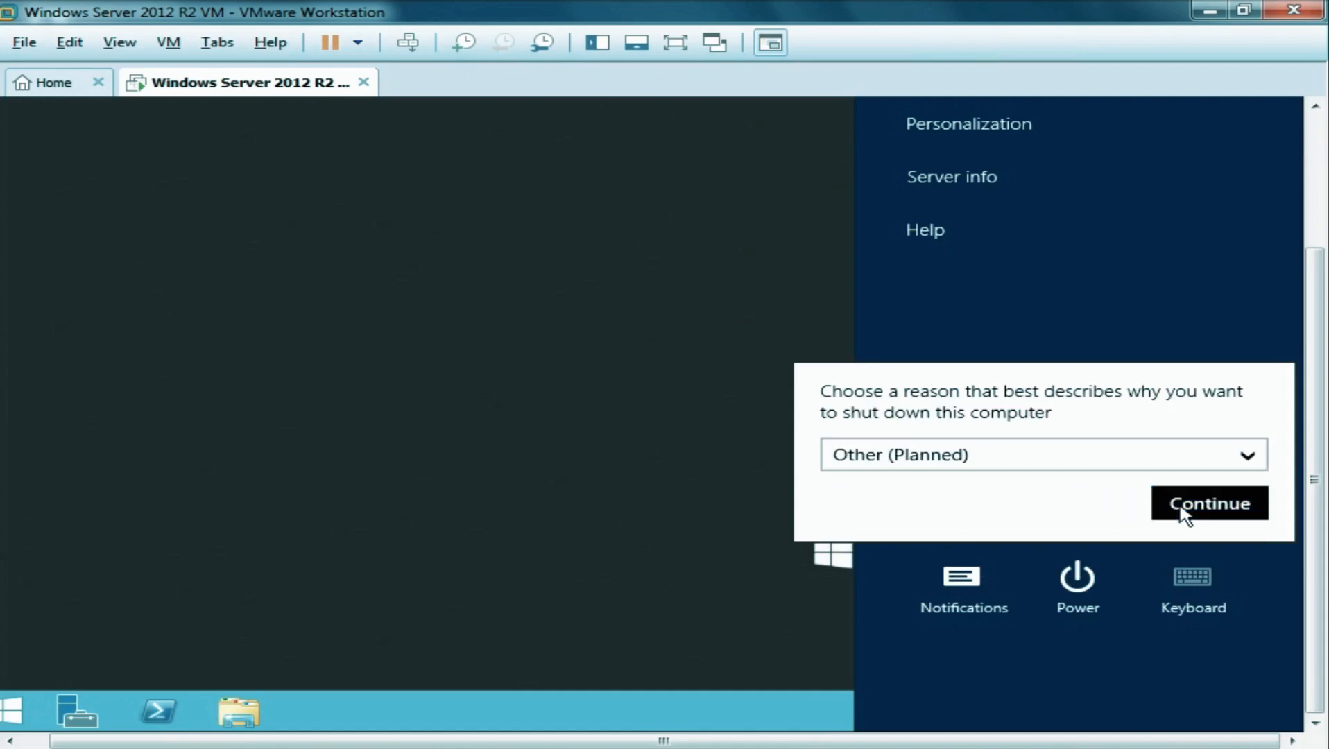